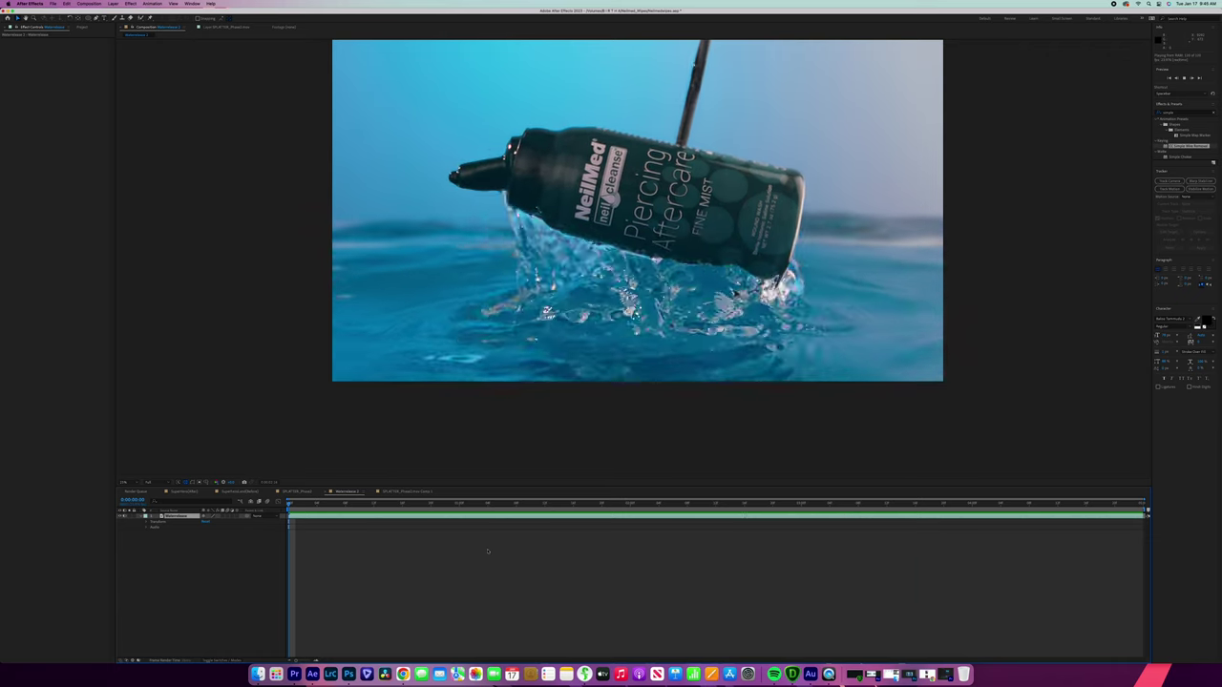
# - Apply CC Simple Wire Removal to the footage layer, align its two points with the rod and raise the thickness until the rod is covered
pyautogui.press('space')
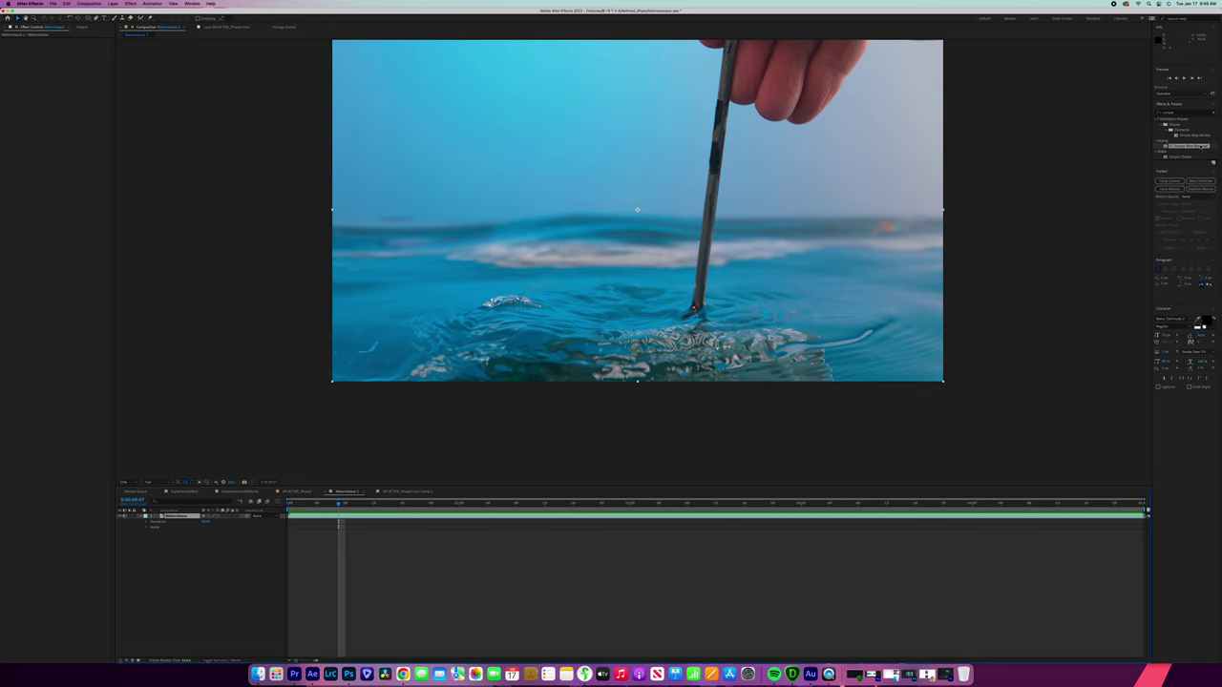
pyautogui.moveTo(1183, 147); pyautogui.dragTo(521, 517)
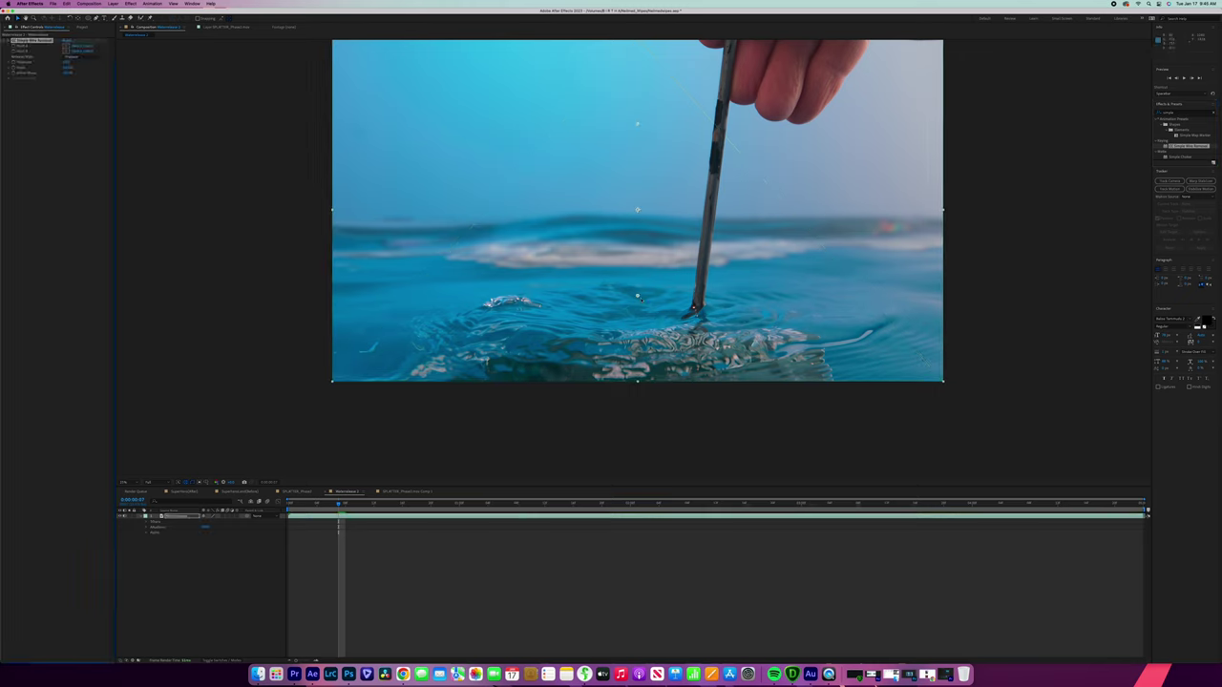
pyautogui.moveTo(637, 296); pyautogui.dragTo(693, 308)
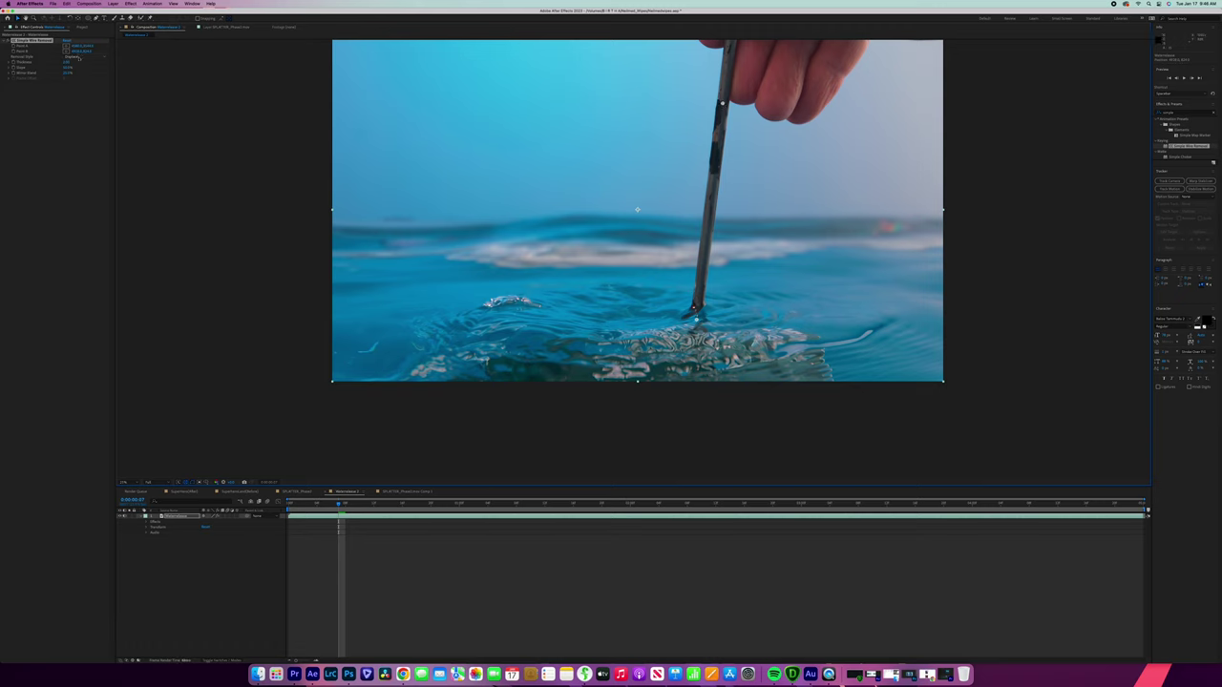
pyautogui.moveTo(67, 63); pyautogui.dragTo(70, 62)
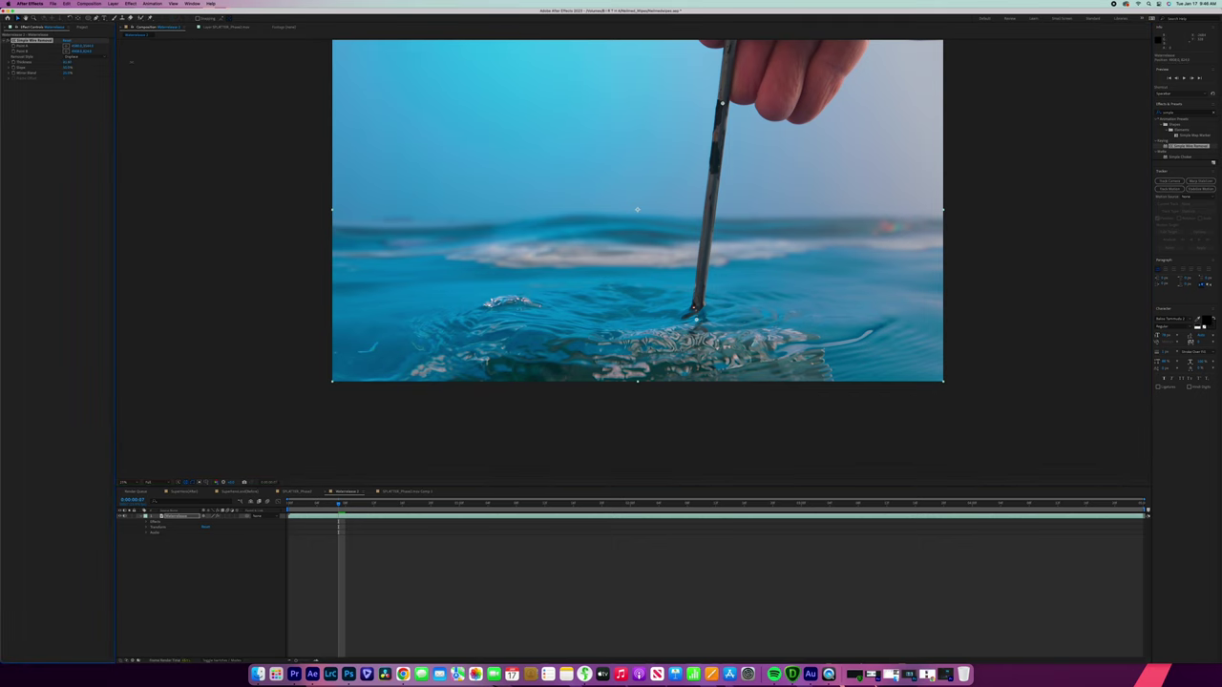
pyautogui.moveTo(265, 64); pyautogui.dragTo(373, 52)
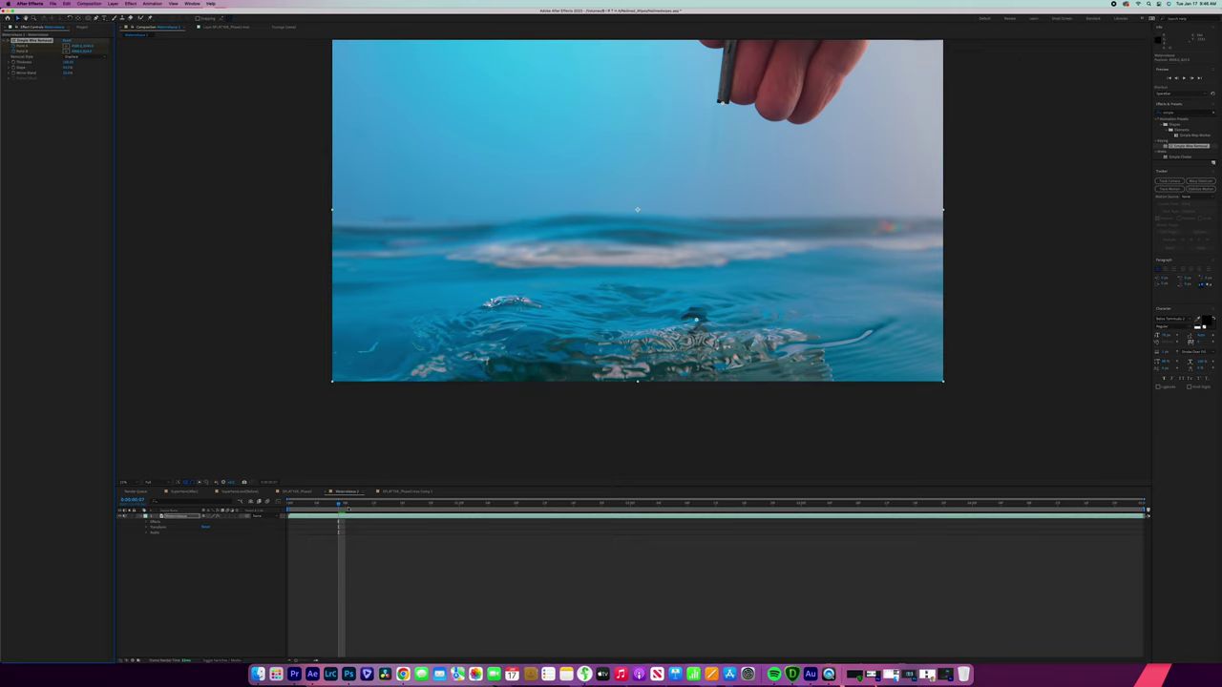
# - At the first frame, reposition both wire removal points to follow the rod between the hand and the water
pyautogui.moveTo(339, 504); pyautogui.dragTo(287, 504)
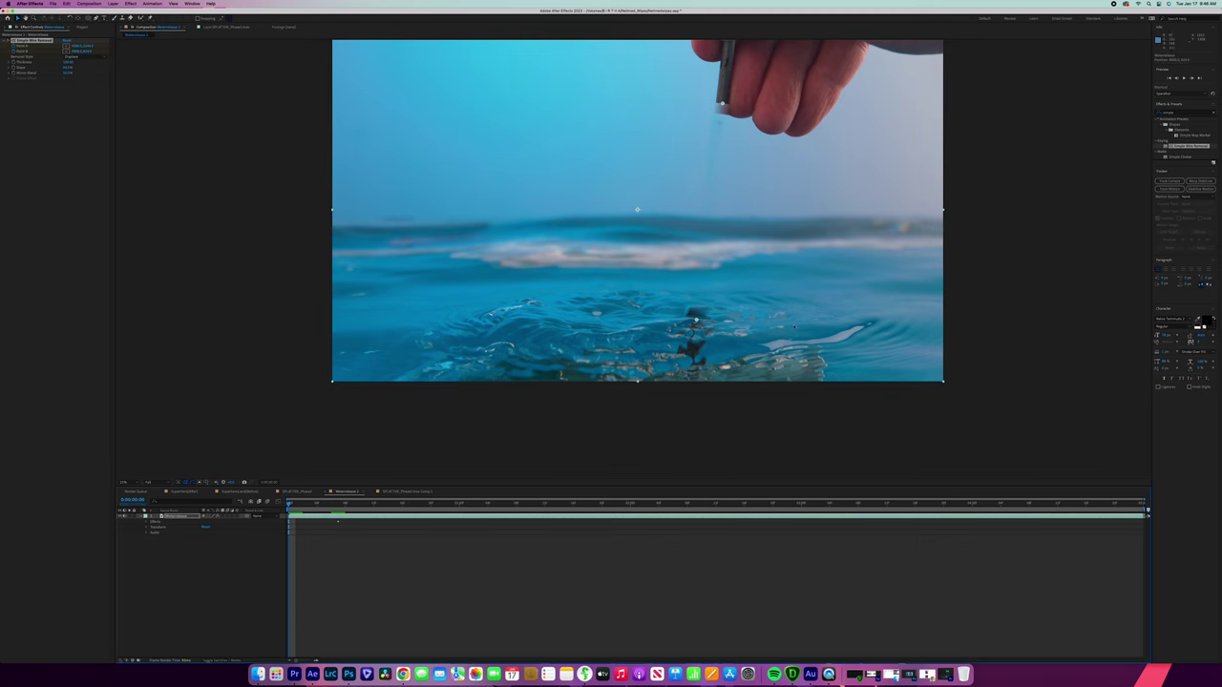
pyautogui.moveTo(695, 320); pyautogui.dragTo(694, 320)
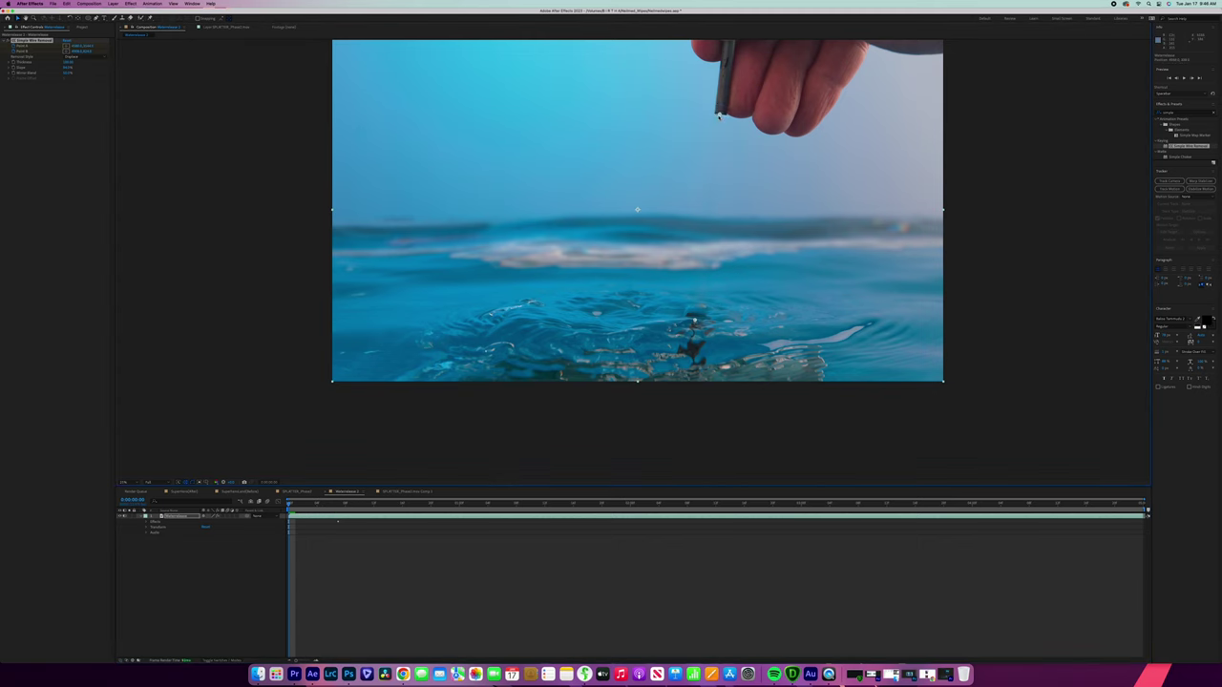
pyautogui.moveTo(719, 115); pyautogui.dragTo(720, 117)
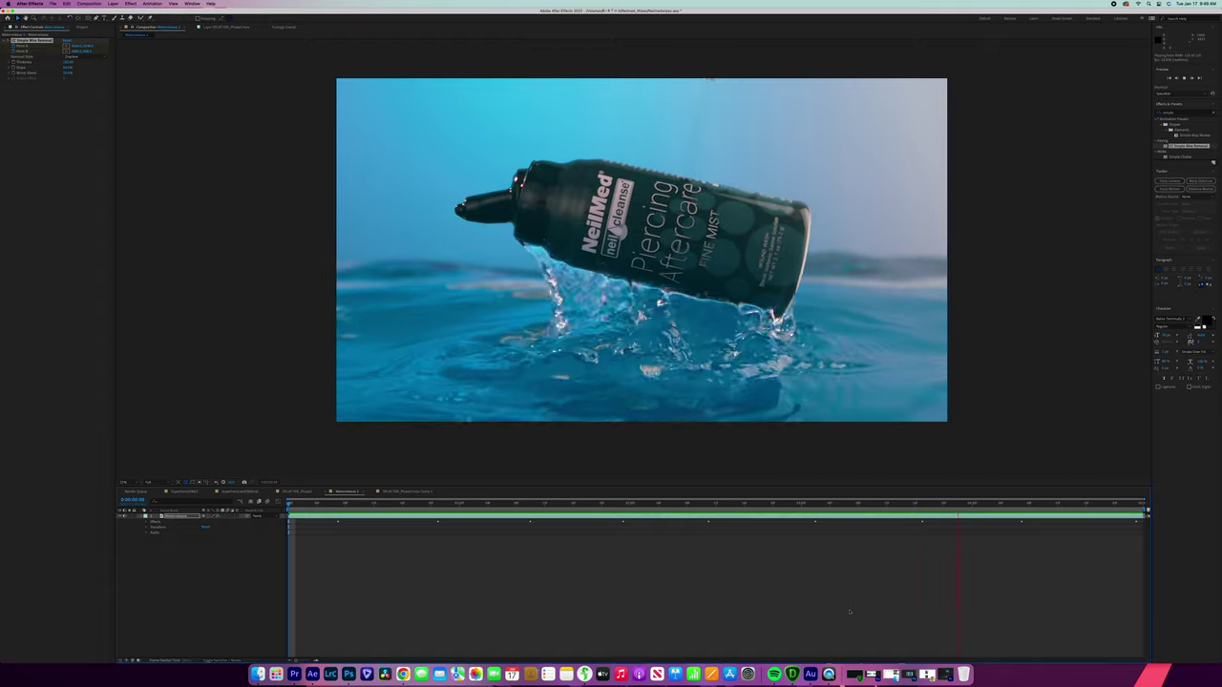
# - At the frame where the bottle lies at the water surface, adjust the wire removal's upper point just above the picture edge
pyautogui.press('space')
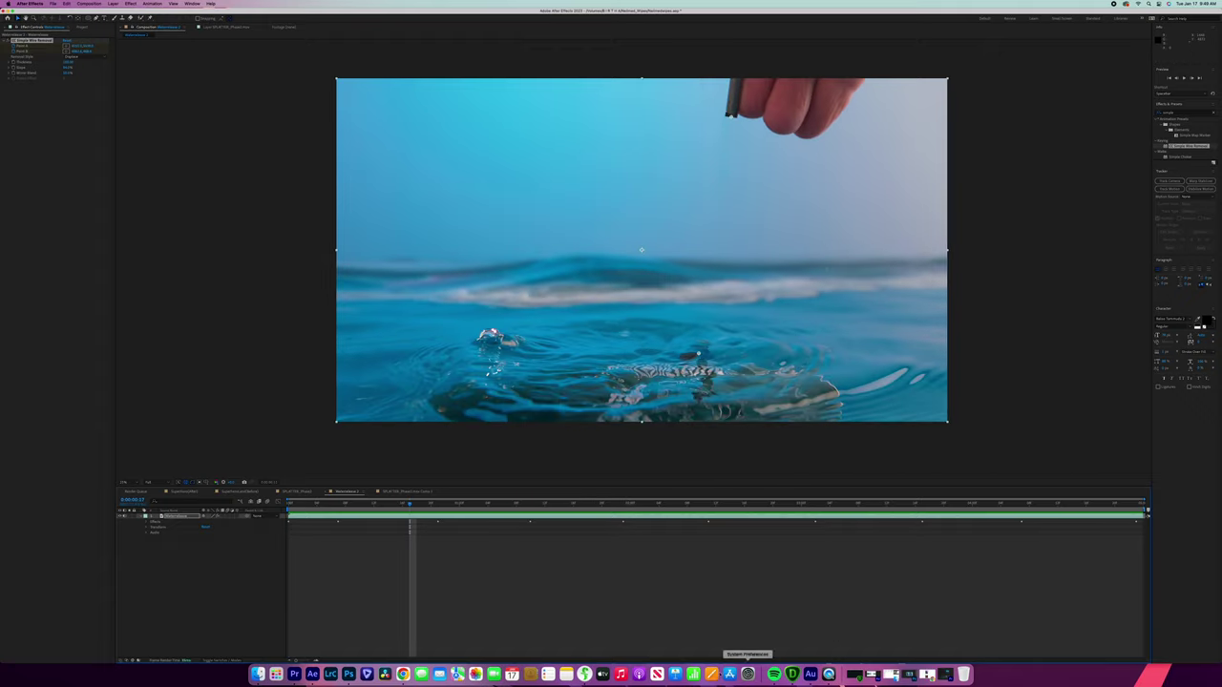
pyautogui.moveTo(410, 505); pyautogui.dragTo(547, 507)
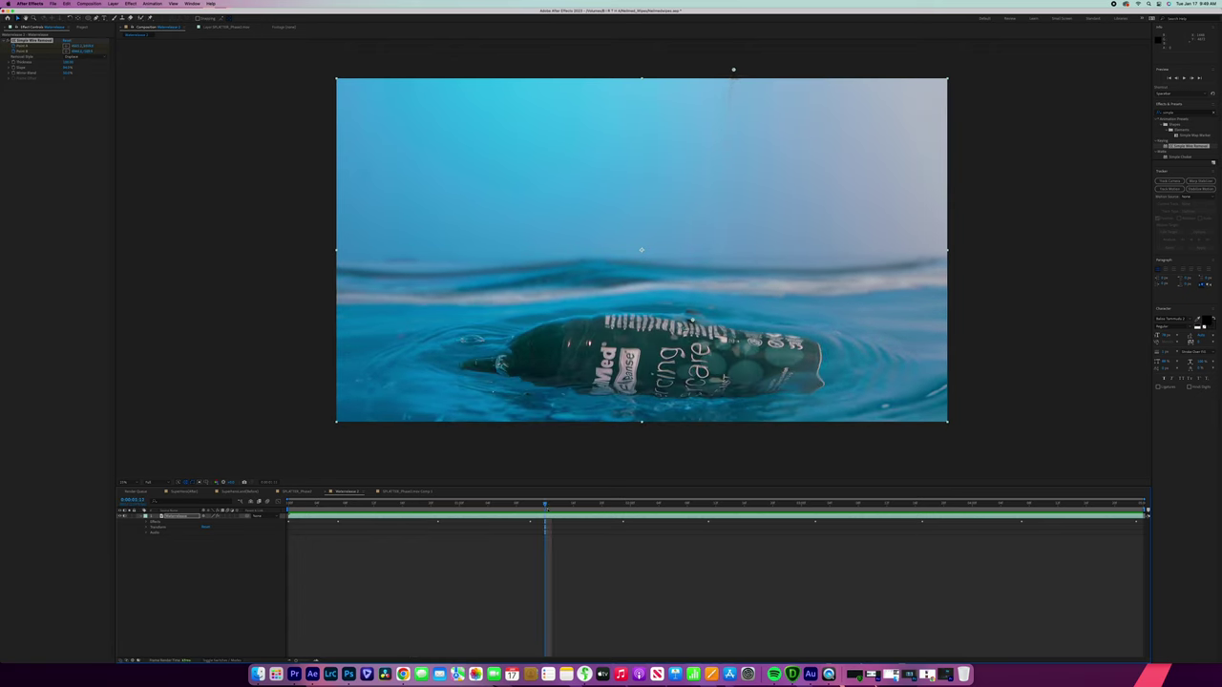
pyautogui.click(733, 70)
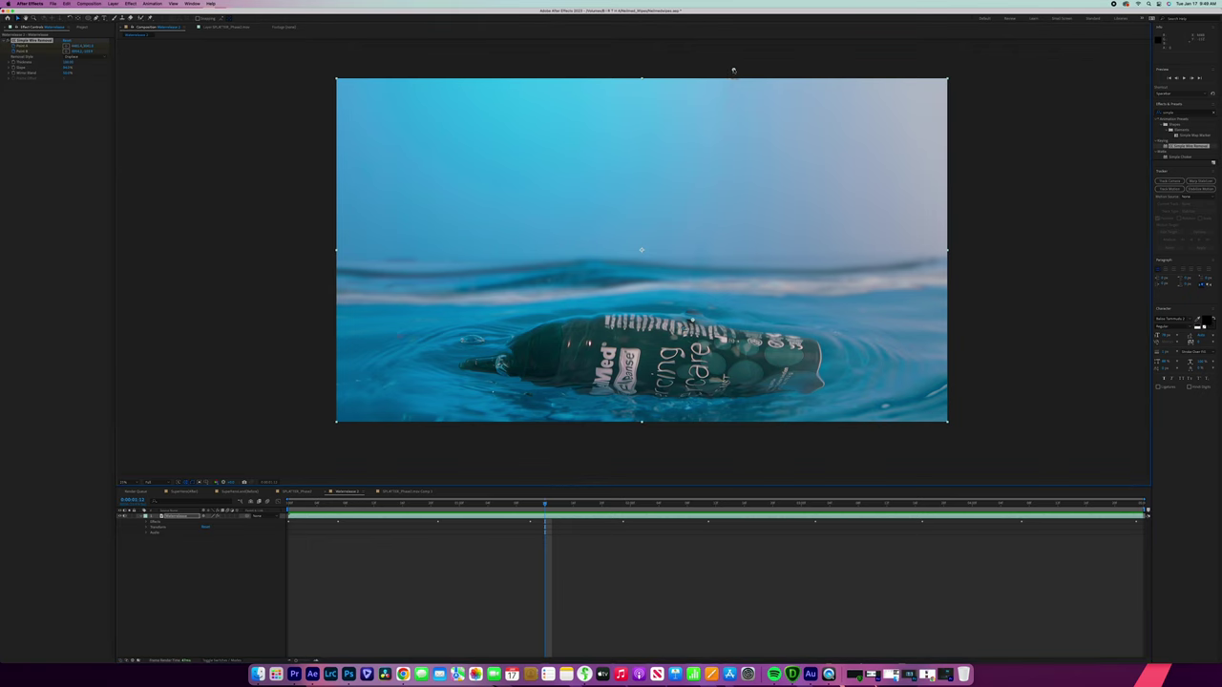
pyautogui.click(697, 238)
pyautogui.click(733, 70)
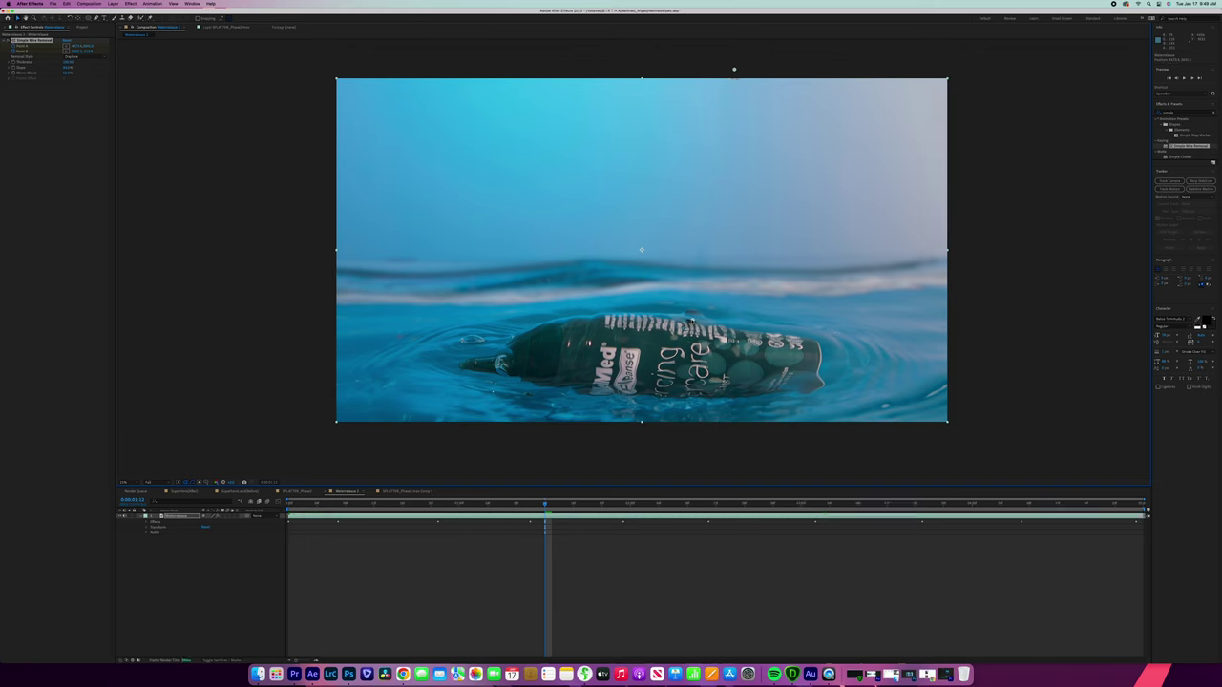
# - Duplicate the footage layer and pre-compose the copy, moving all attributes into the new composition
pyautogui.click(641, 517)
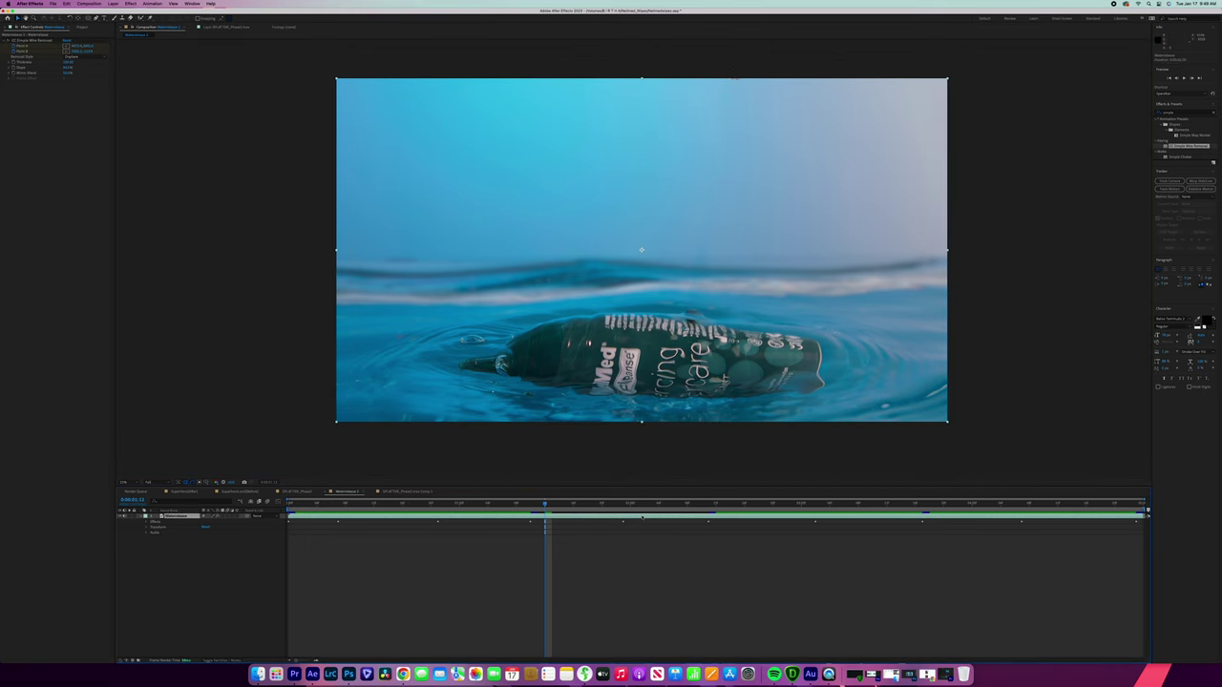
pyautogui.click(642, 517)
pyautogui.rightClick(642, 517)
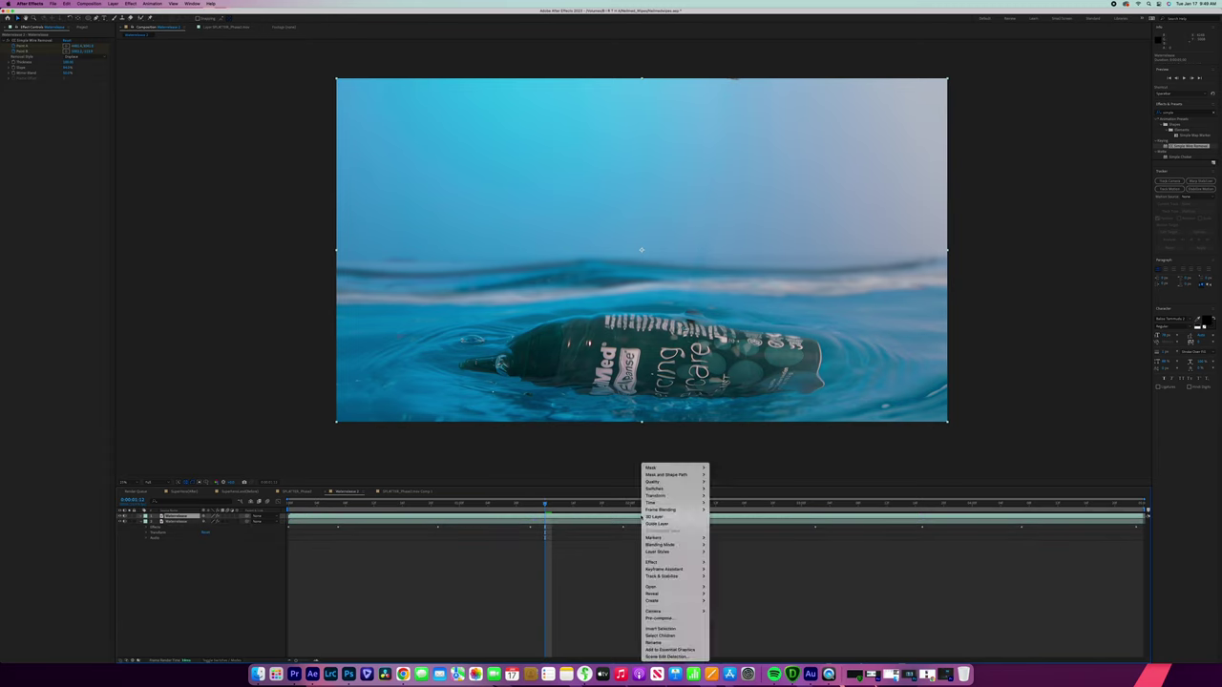
pyautogui.click(658, 617)
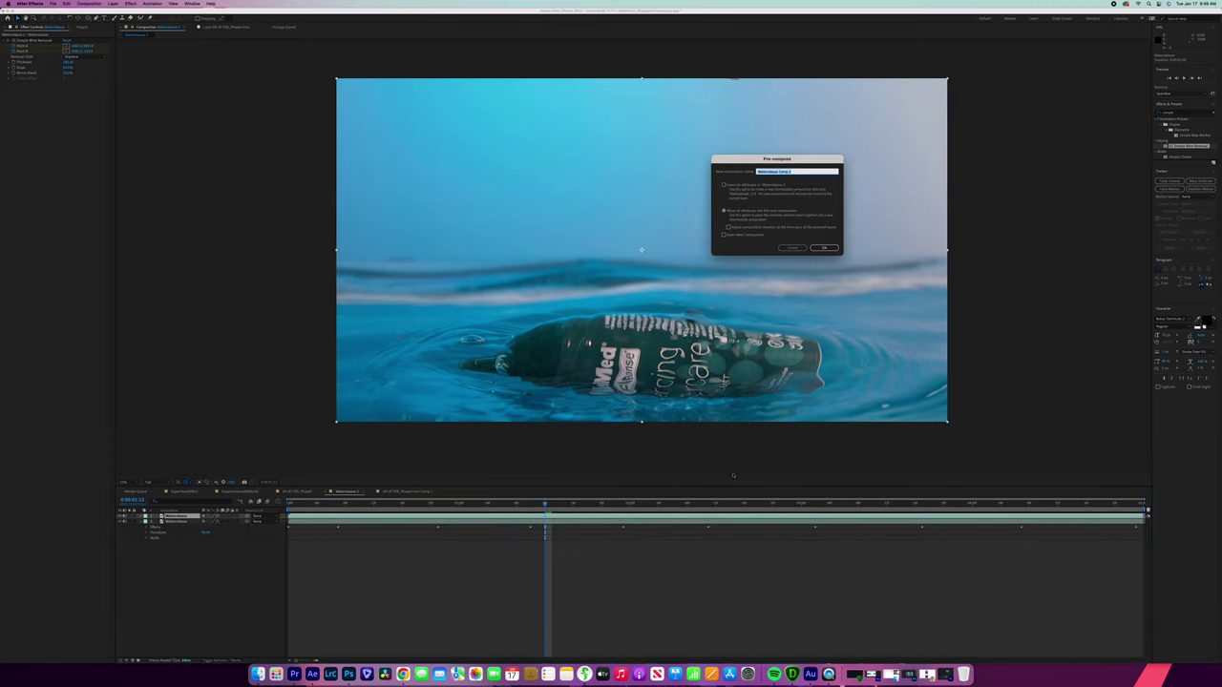
pyautogui.click(823, 248)
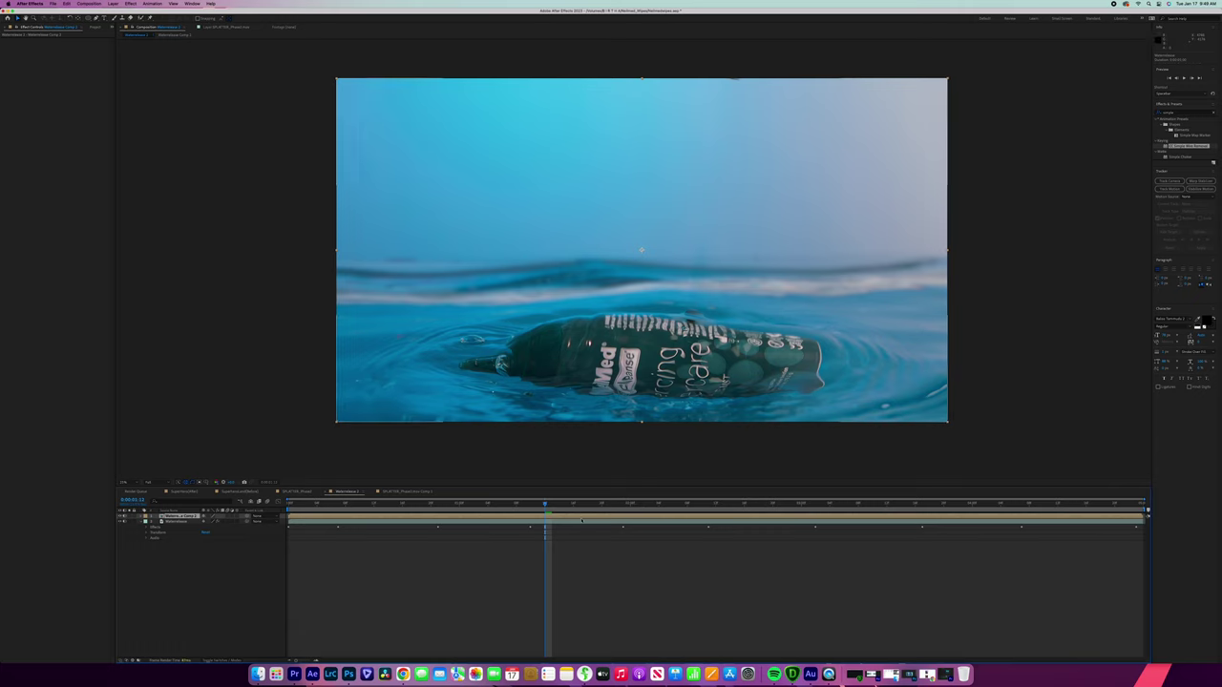
# - Freeze the pre-composed layer on the clean frame without the hand, and return to the start of the timeline
pyautogui.rightClick(582, 519)
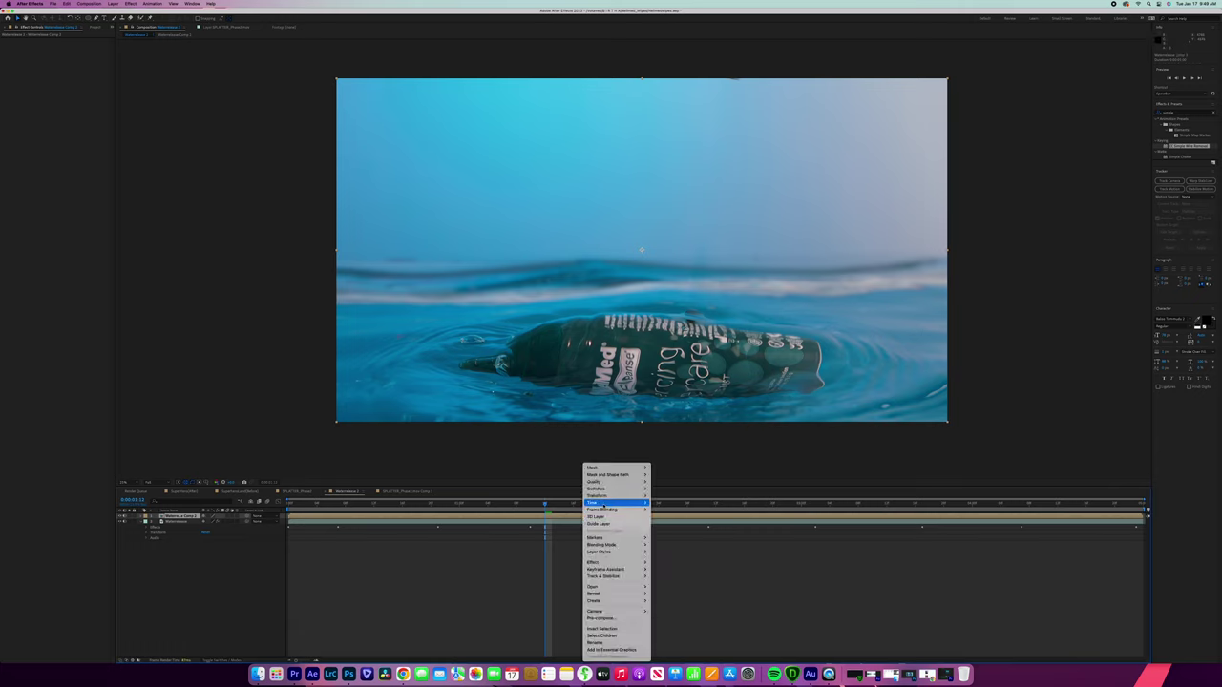
pyautogui.moveTo(626, 502)
pyautogui.click(666, 523)
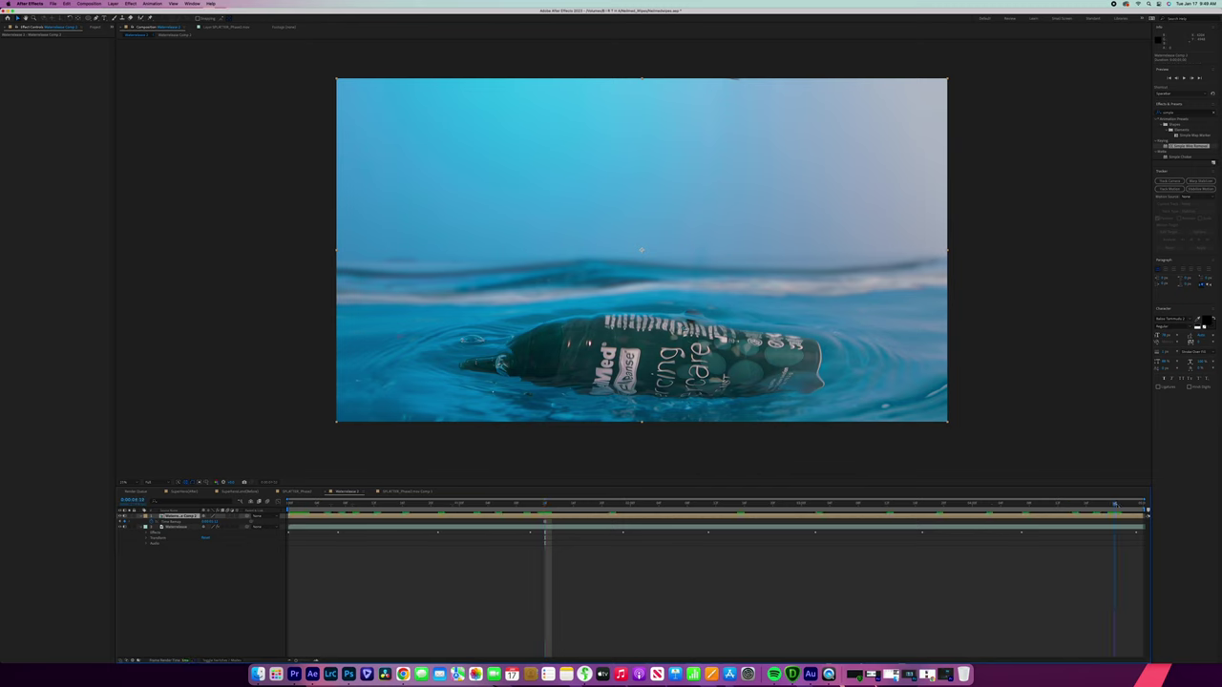
pyautogui.press('space')
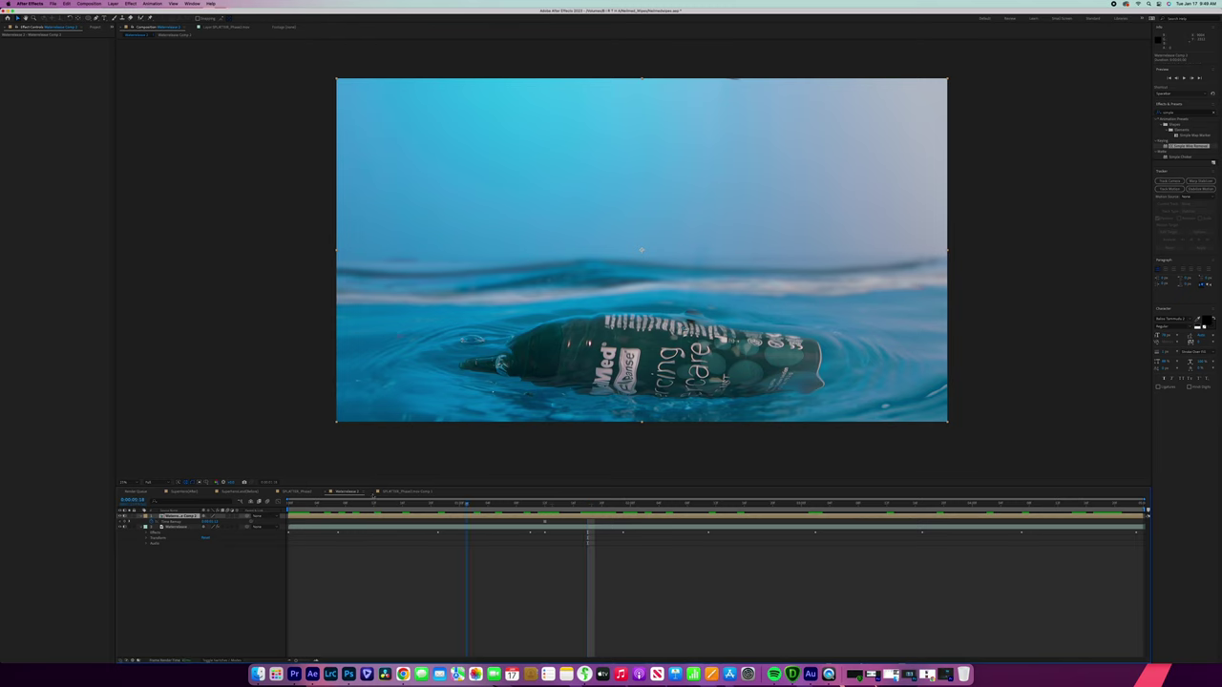
pyautogui.press('Home')
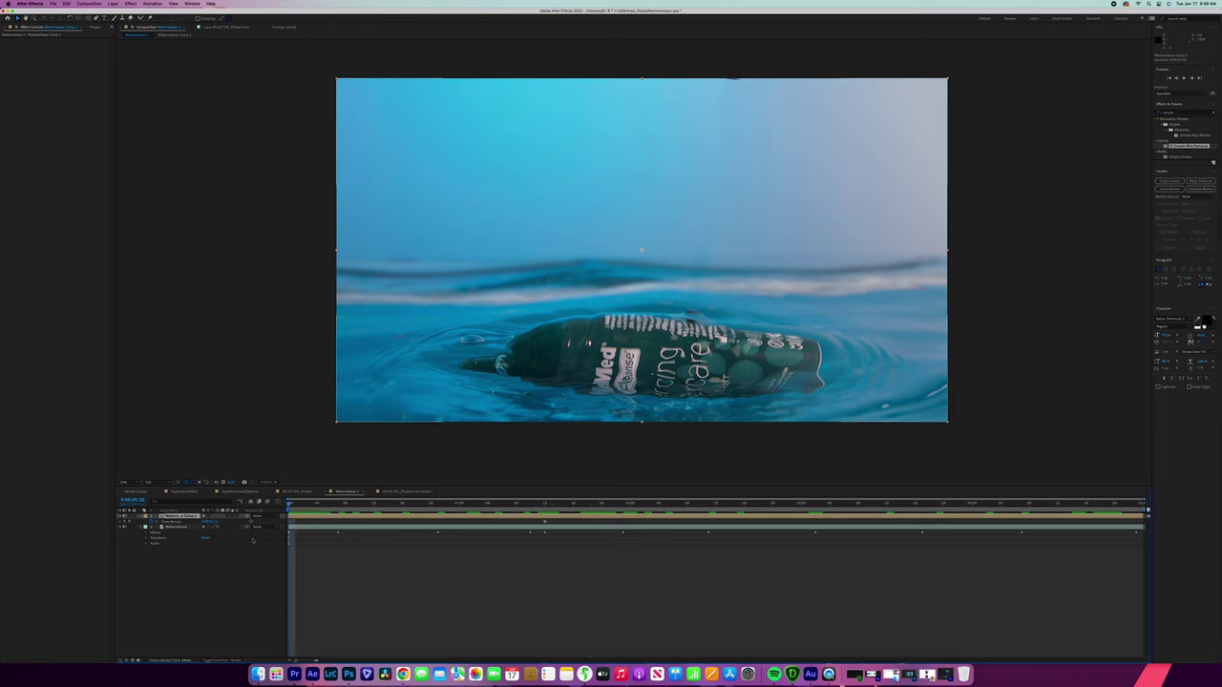
# - Draw a rectangular mask on the frozen layer covering the sky from above the picture down to just above the horizon
pyautogui.click(141, 516)
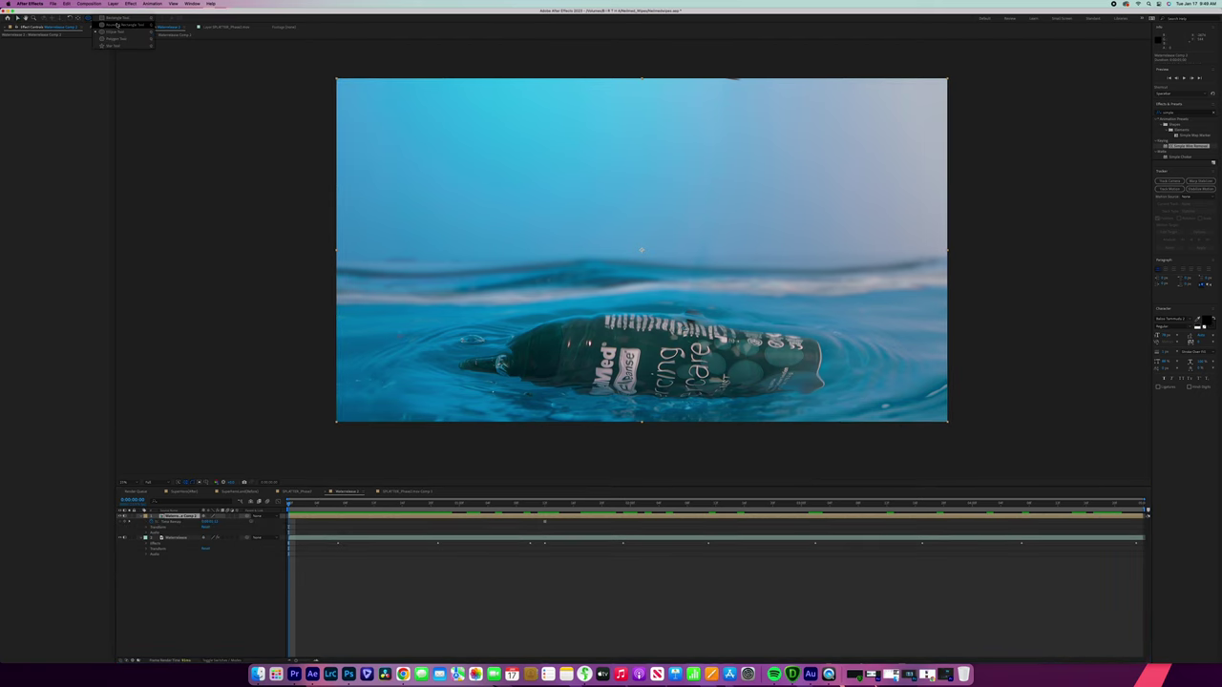
pyautogui.moveTo(305, 62); pyautogui.dragTo(967, 255)
pyautogui.click(459, 522)
# - Start keyframing the sky mask's path at the first frame so the mask can follow the rising bottle
pyautogui.press('space')
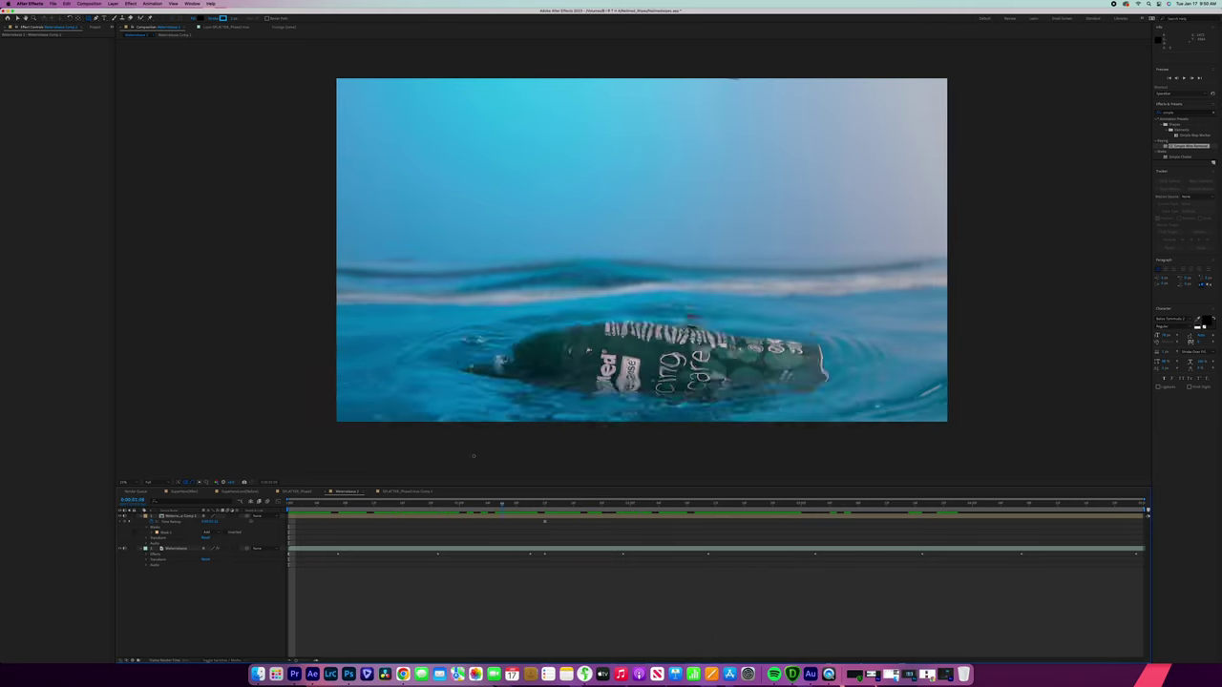
pyautogui.moveTo(431, 503); pyautogui.dragTo(379, 468)
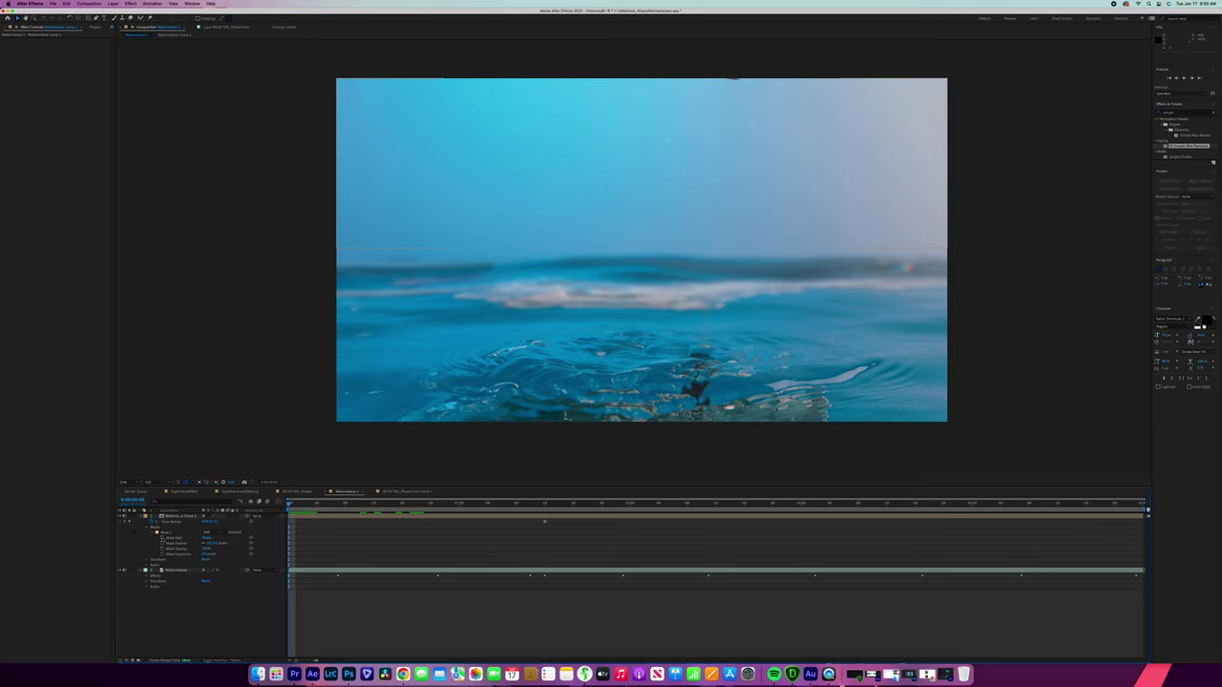
pyautogui.click(174, 538)
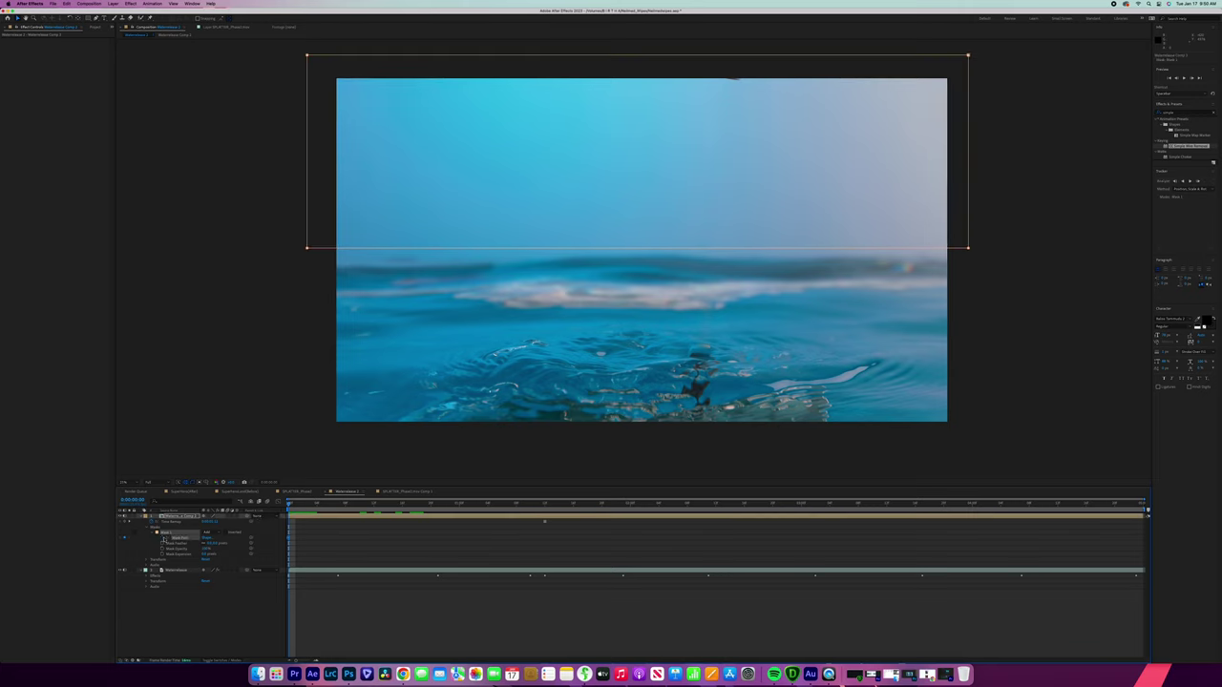
pyautogui.moveTo(329, 506); pyautogui.dragTo(505, 521)
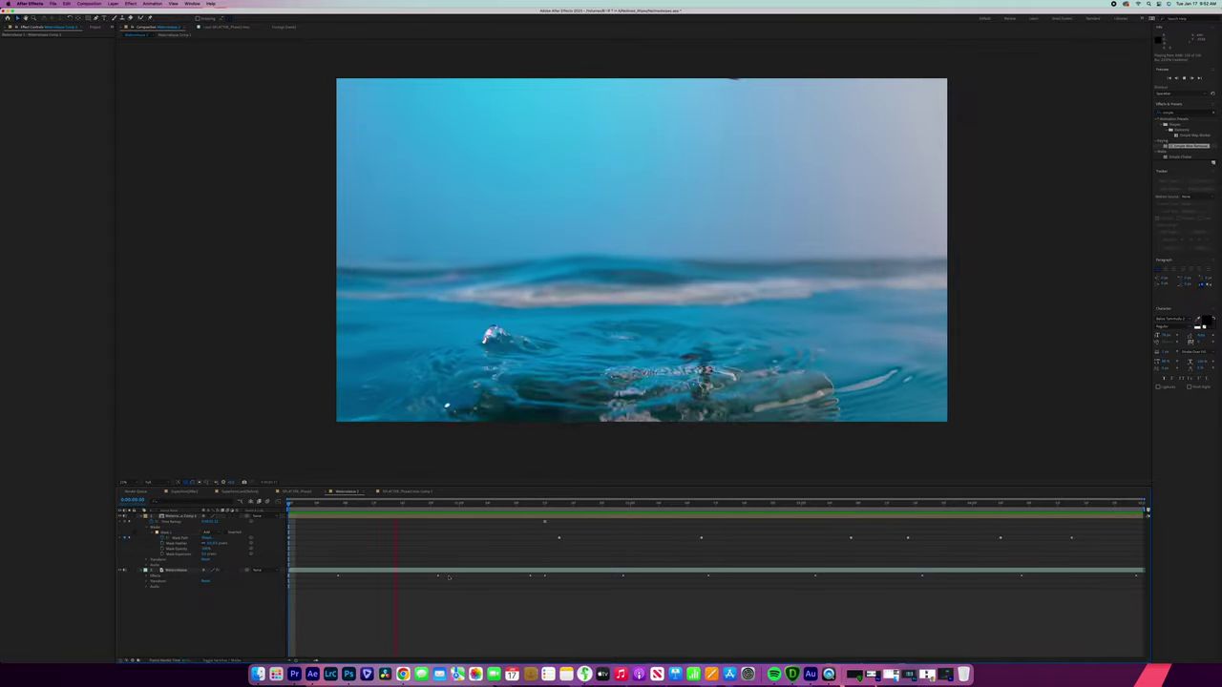
# - Play back and scrub through the composition to check the masked sky and the remaining traces of the rod
pyautogui.press('space')
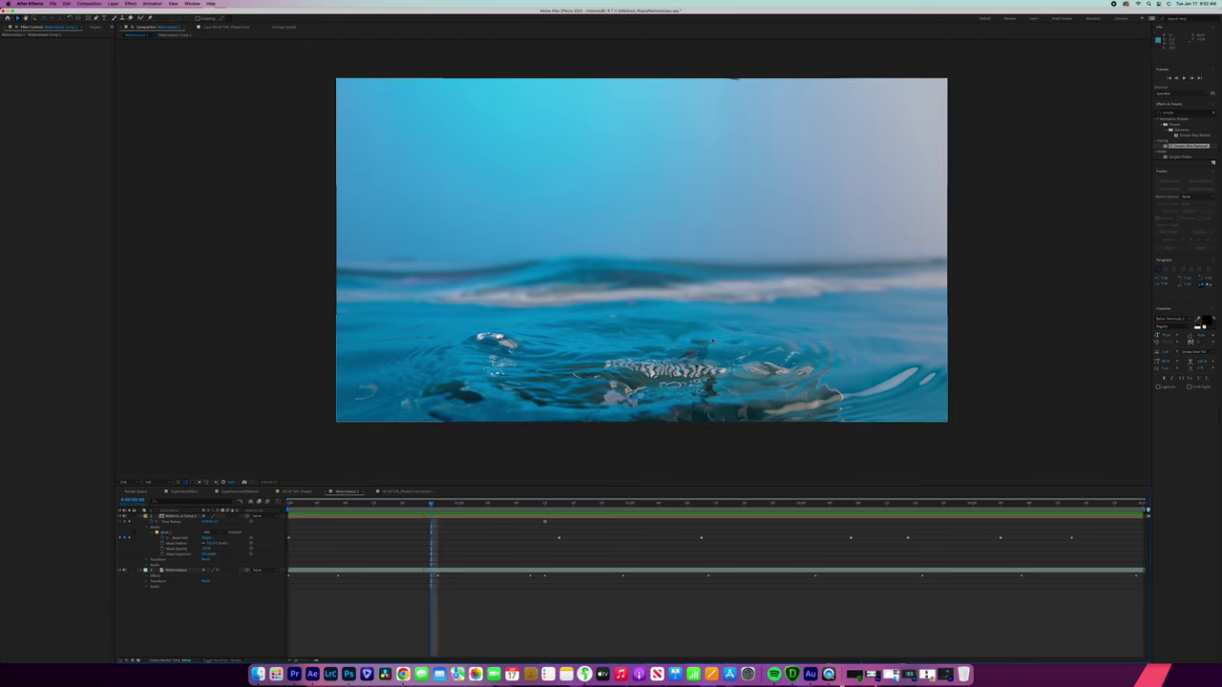
pyautogui.click(504, 504)
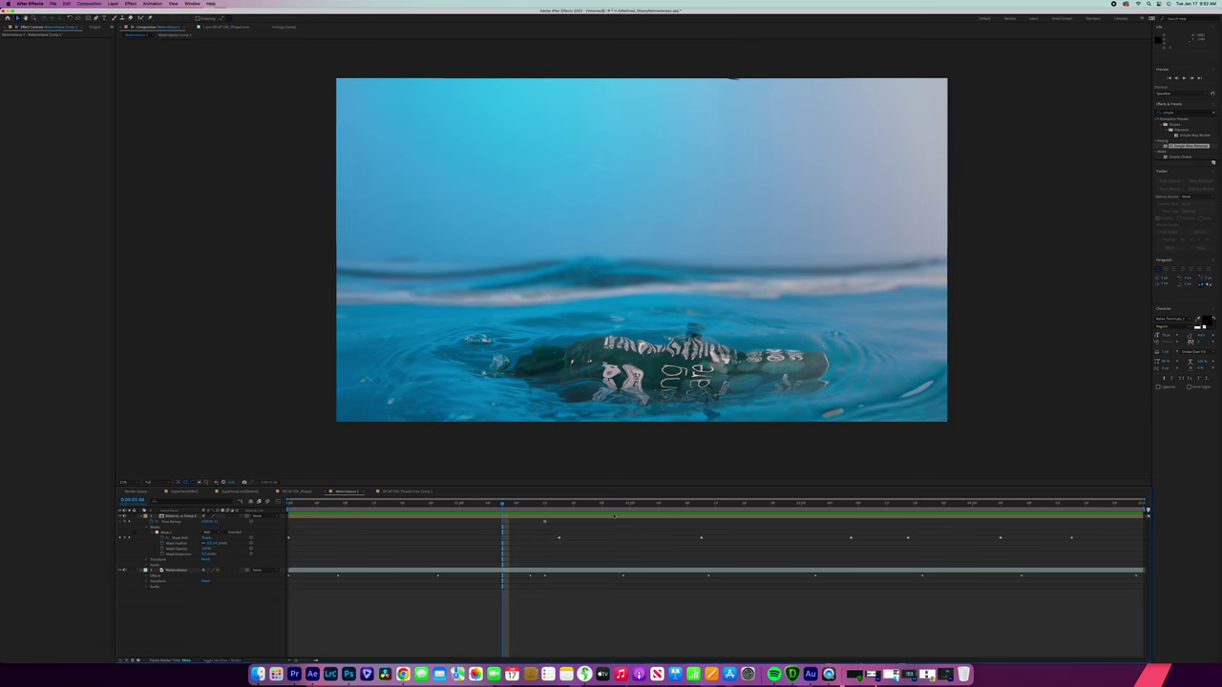
pyautogui.press('space')
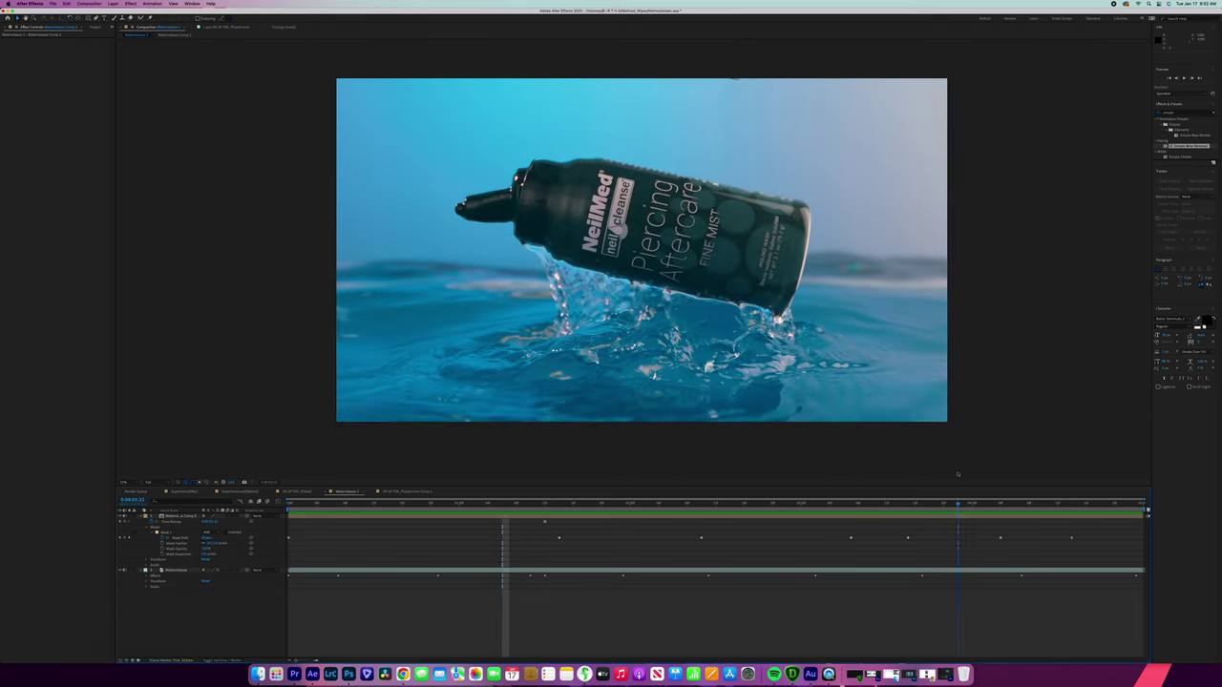
pyautogui.press('space')
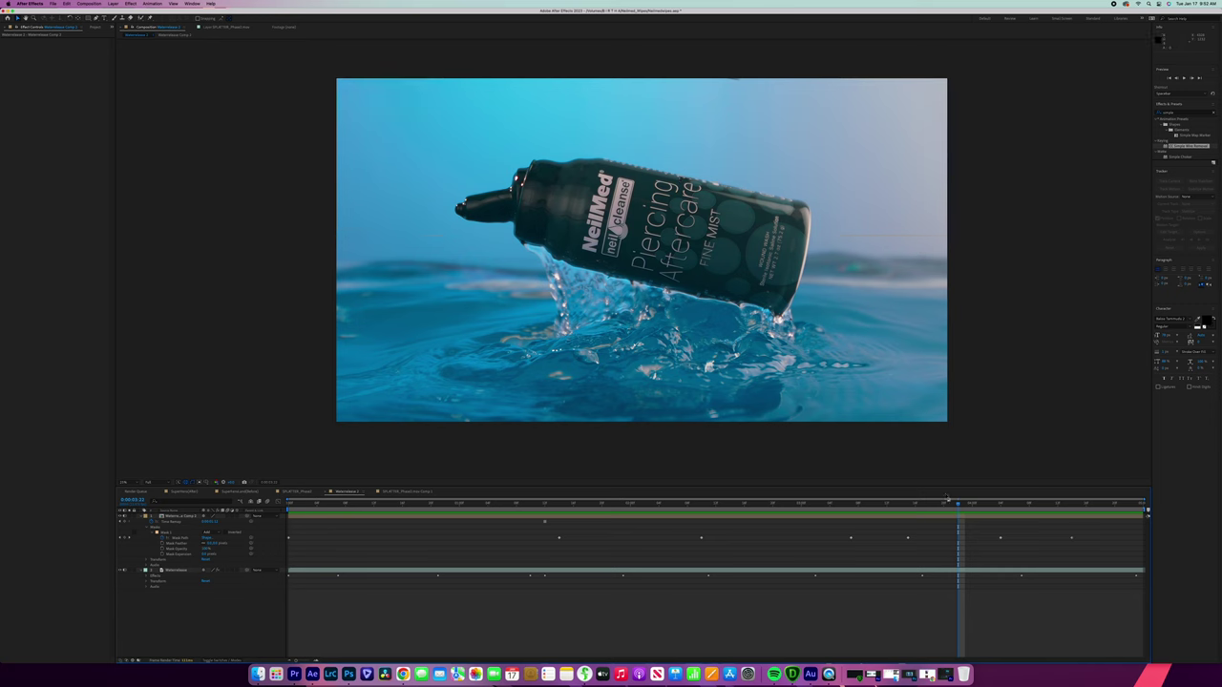
pyautogui.press('space')
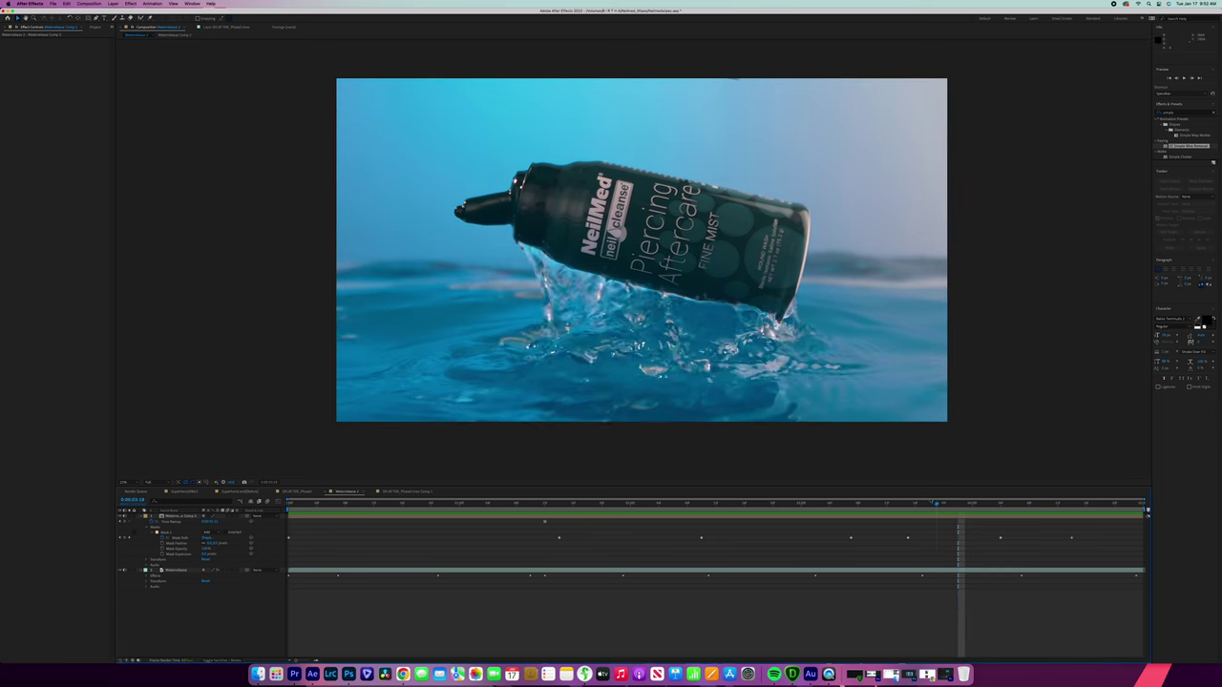
pyautogui.click(1009, 494)
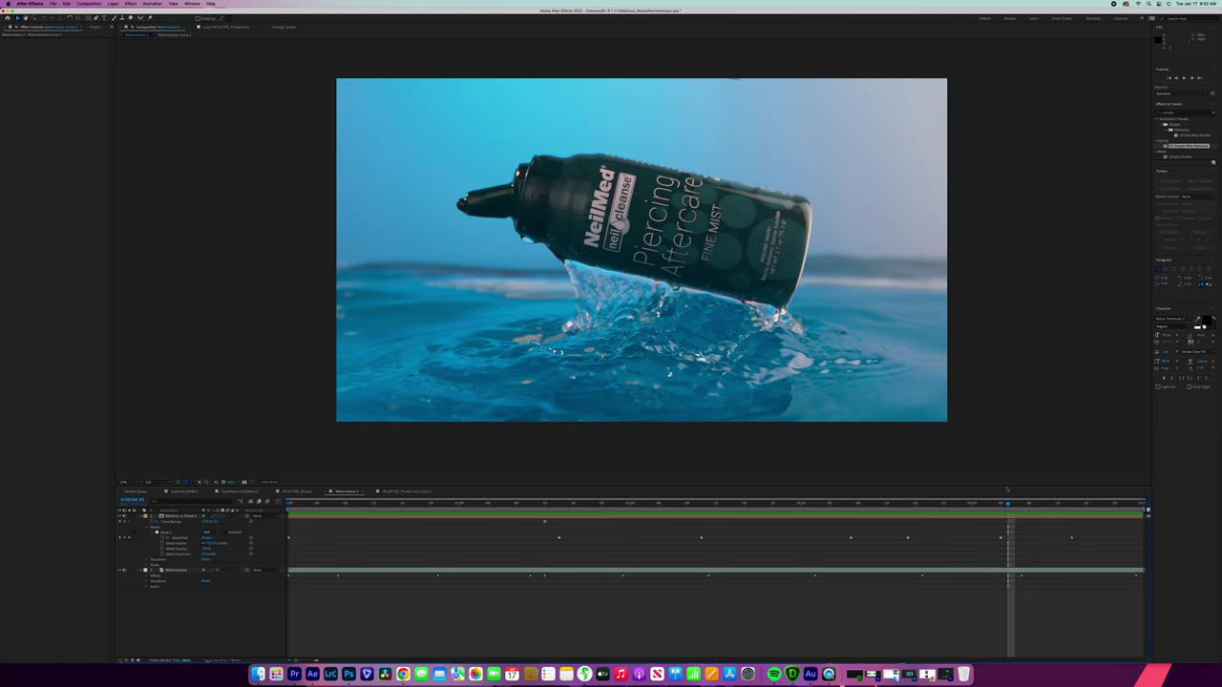
pyautogui.moveTo(955, 505); pyautogui.dragTo(349, 478)
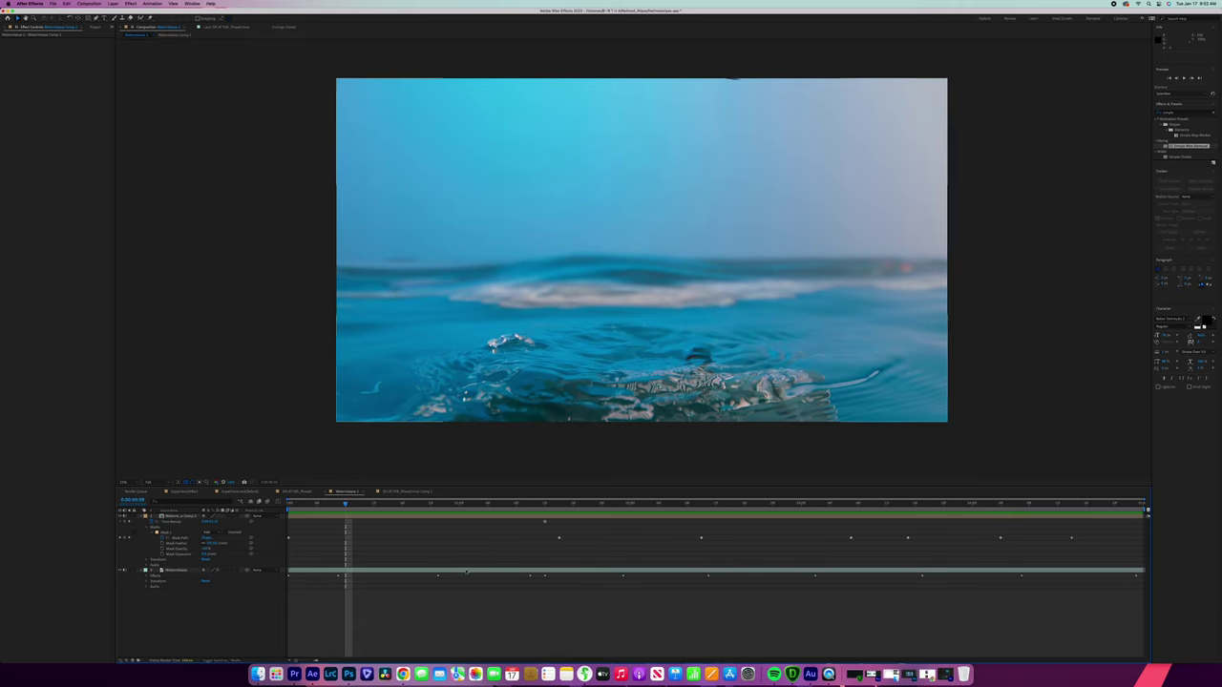
# - Duplicate the footage layer and draw a small closed Pen mask on the copy around the leftover rod tip in the water
pyautogui.click(466, 571)
pyautogui.press('super+d')
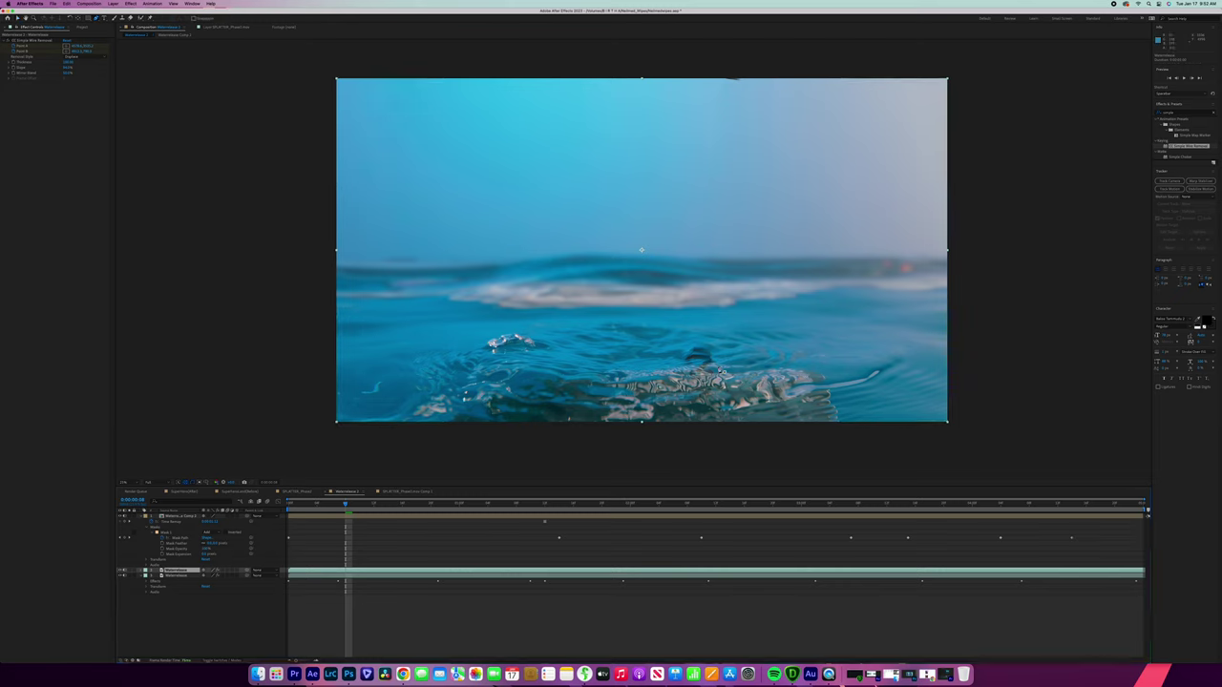
pyautogui.press('g')
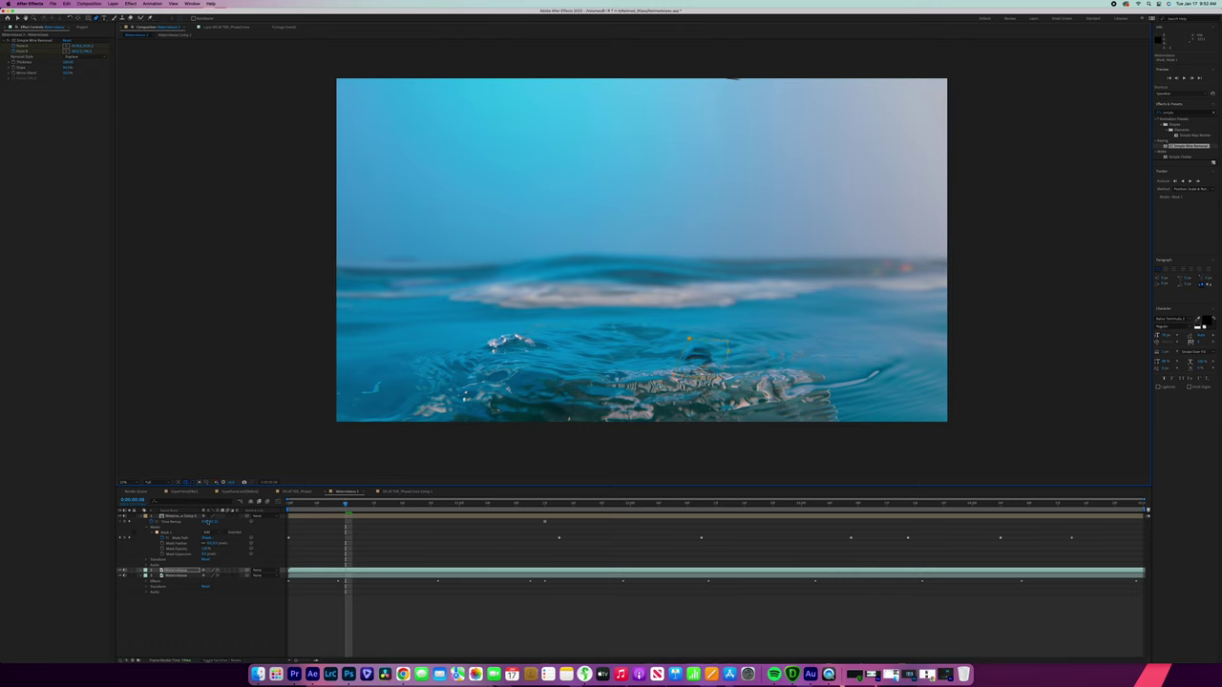
pyautogui.click(141, 570)
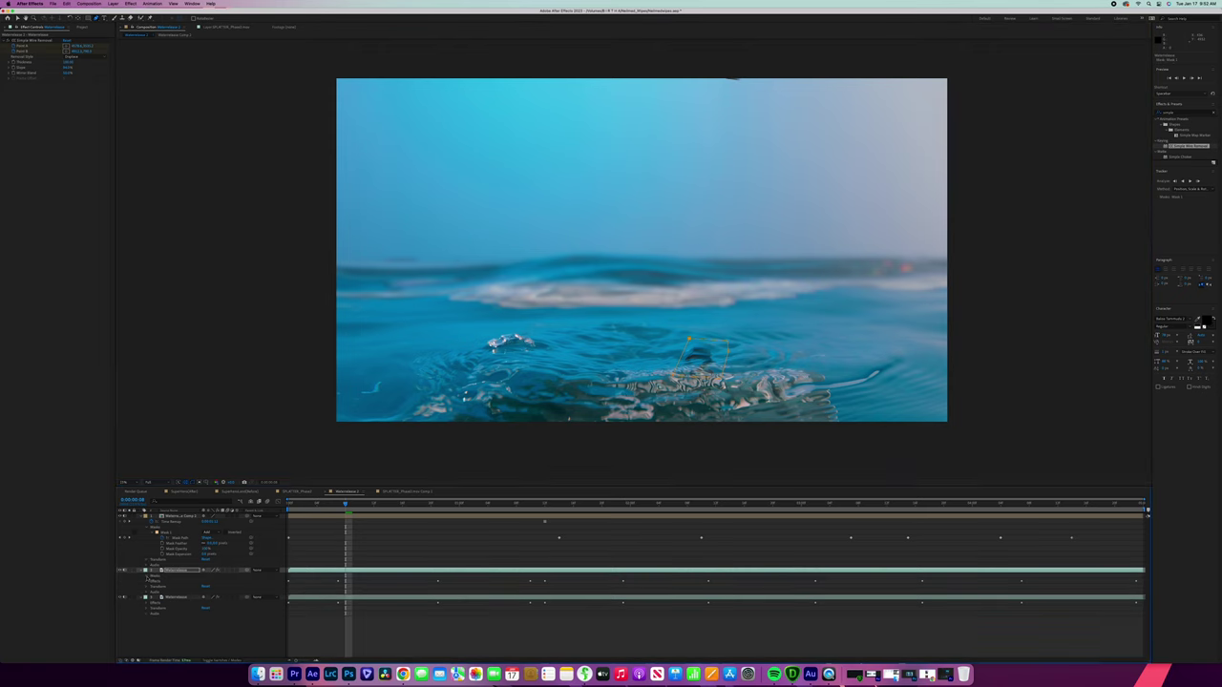
# - Move the small mask on the duplicated footage layer sideways from the rod tip onto the clean water beside it
pyautogui.click(147, 576)
pyautogui.click(152, 581)
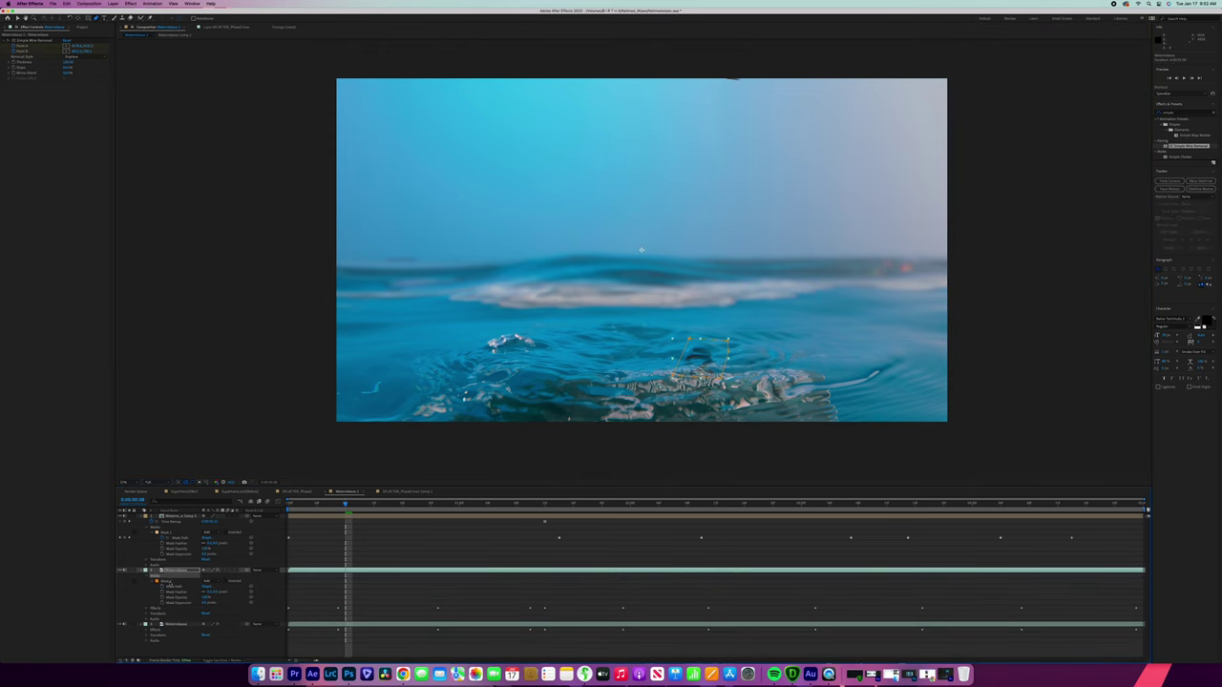
pyautogui.click(170, 582)
pyautogui.moveTo(728, 339); pyautogui.dragTo(685, 338)
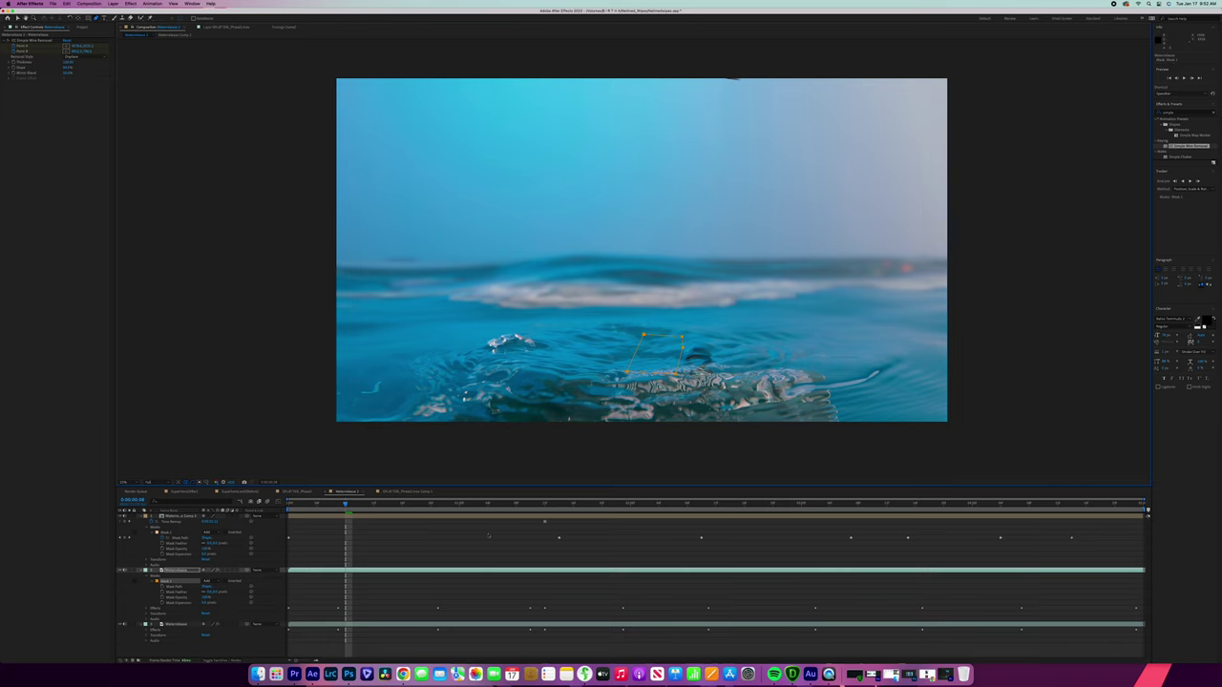
# - Shift the duplicated layer's position horizontally so its masked patch of clean water covers the leftover rod tip
pyautogui.press('p')
pyautogui.moveTo(206, 576); pyautogui.dragTo(220, 577)
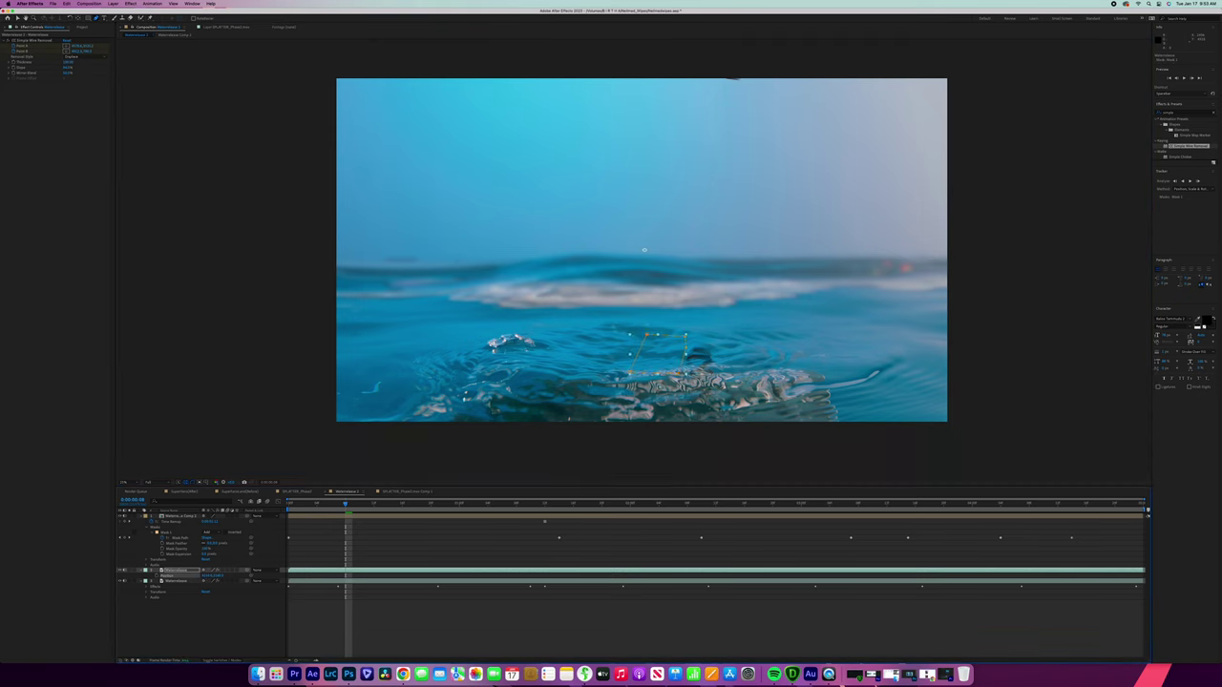
pyautogui.moveTo(644, 250); pyautogui.dragTo(688, 250)
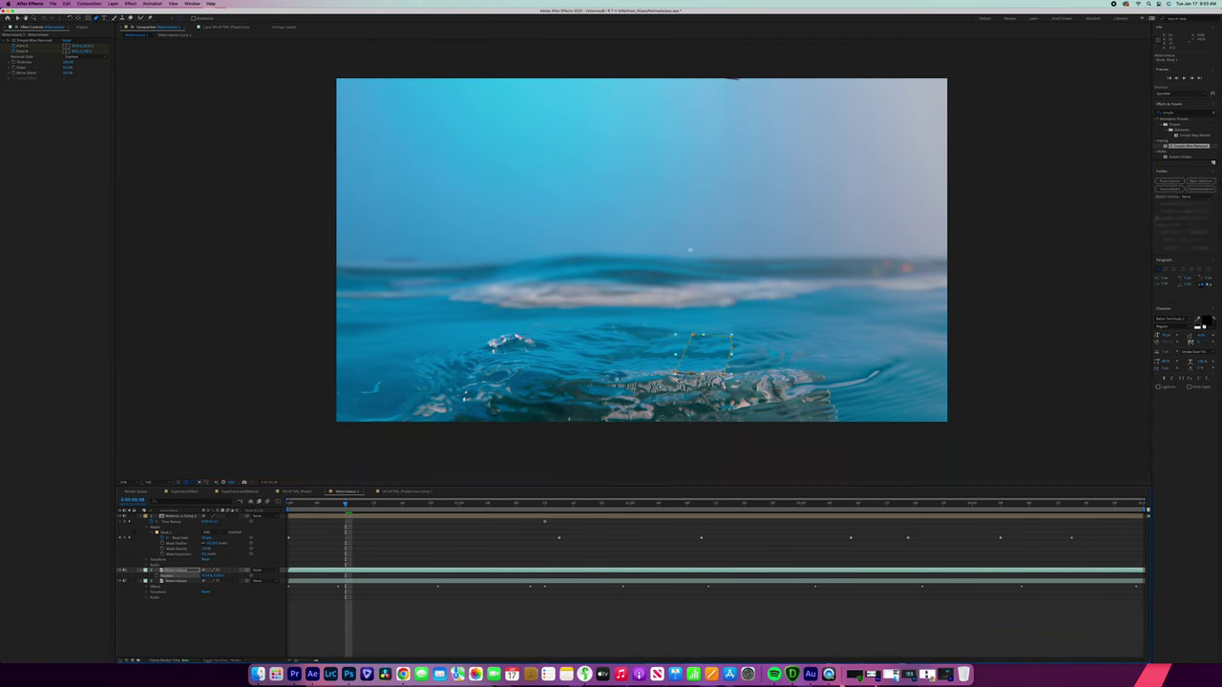
pyautogui.click(251, 612)
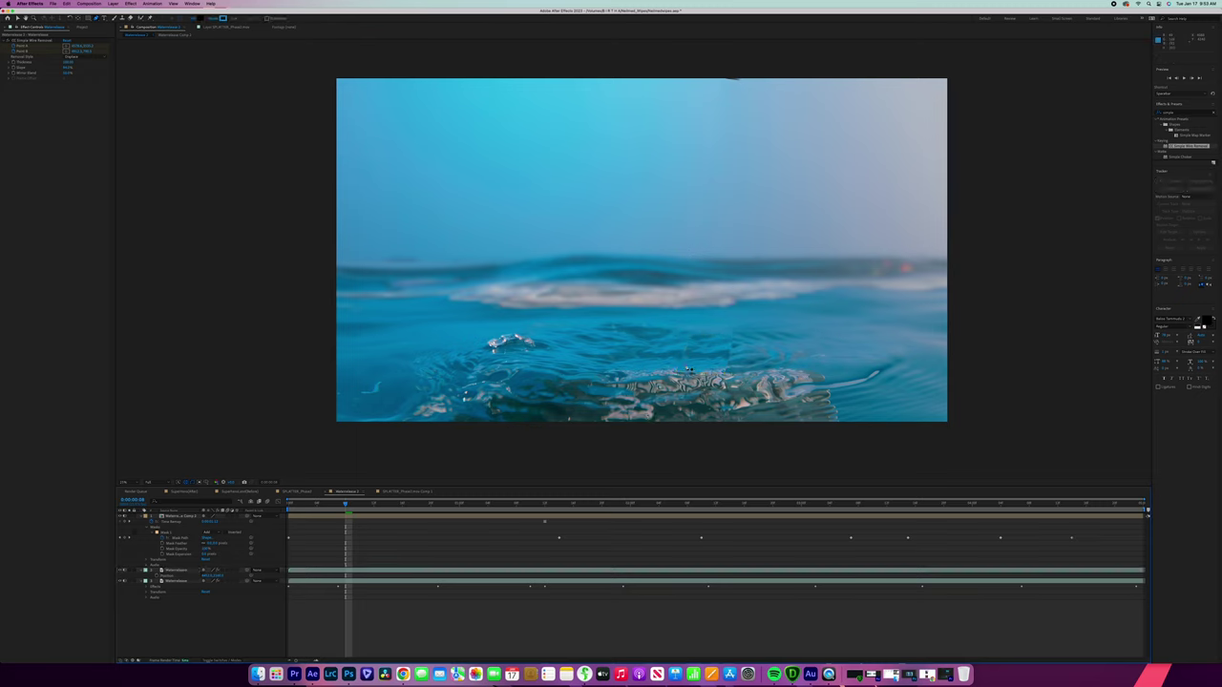
pyautogui.moveTo(676, 372); pyautogui.dragTo(732, 334)
# - Feather the water patch's mask so its edges blend into the surrounding water
pyautogui.click(140, 570)
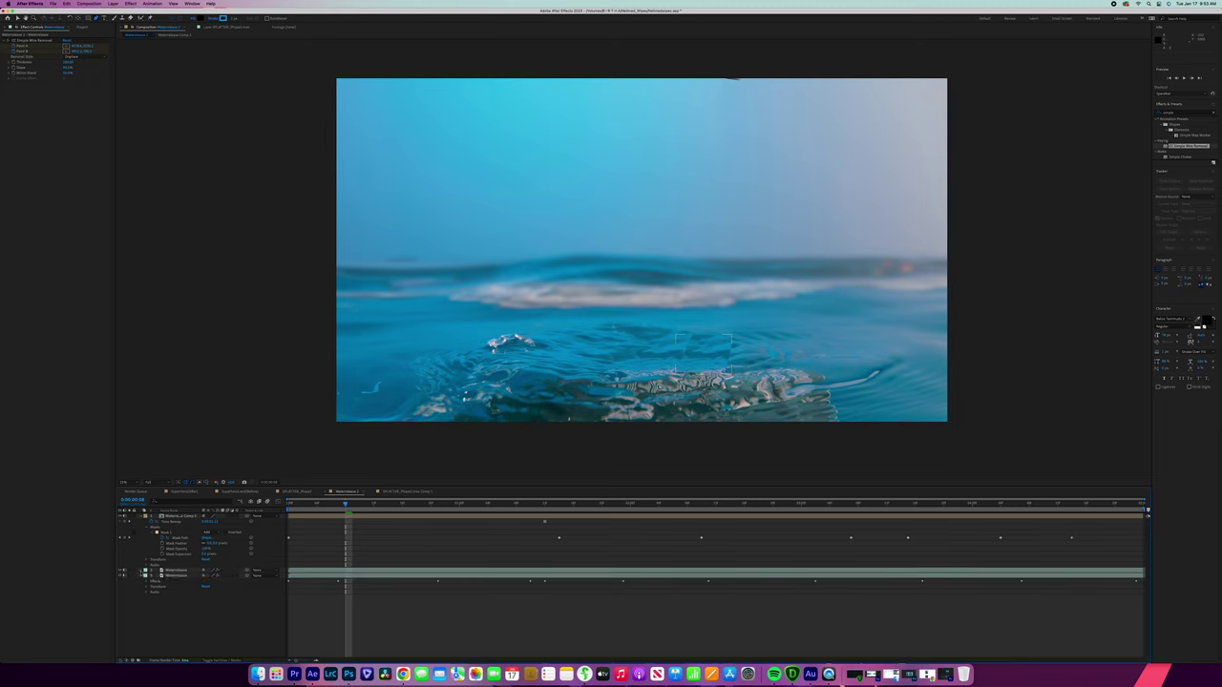
pyautogui.click(140, 571)
pyautogui.click(146, 576)
pyautogui.click(151, 582)
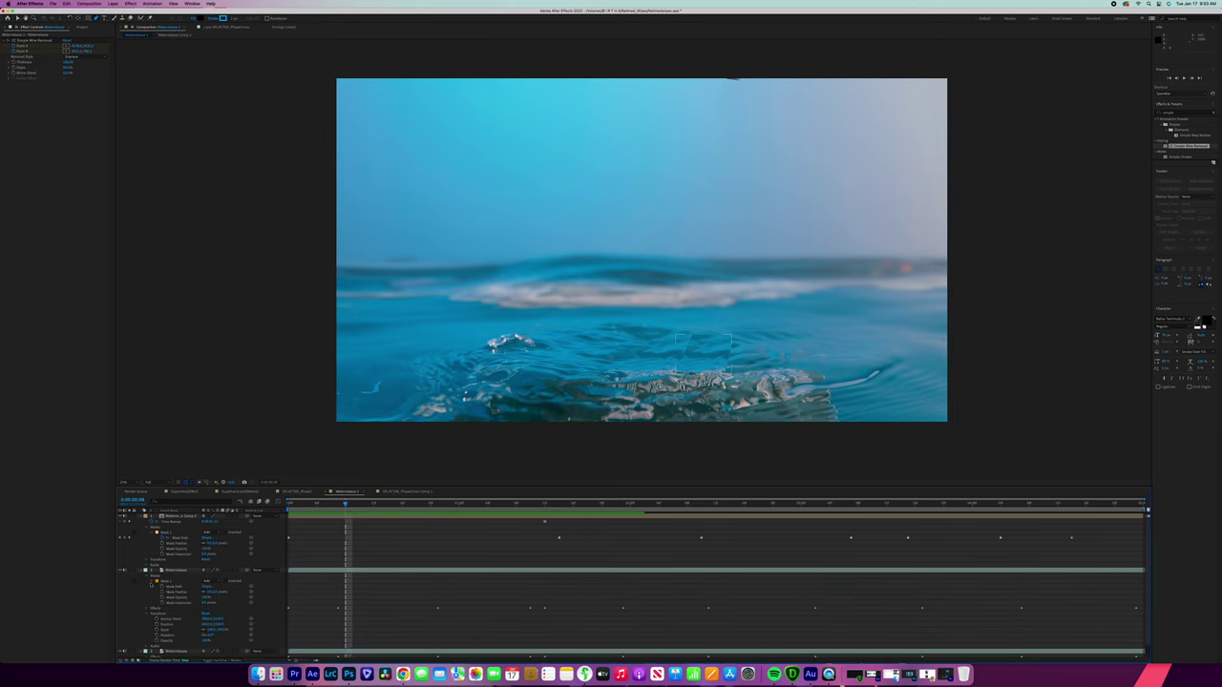
pyautogui.moveTo(208, 593); pyautogui.dragTo(226, 592)
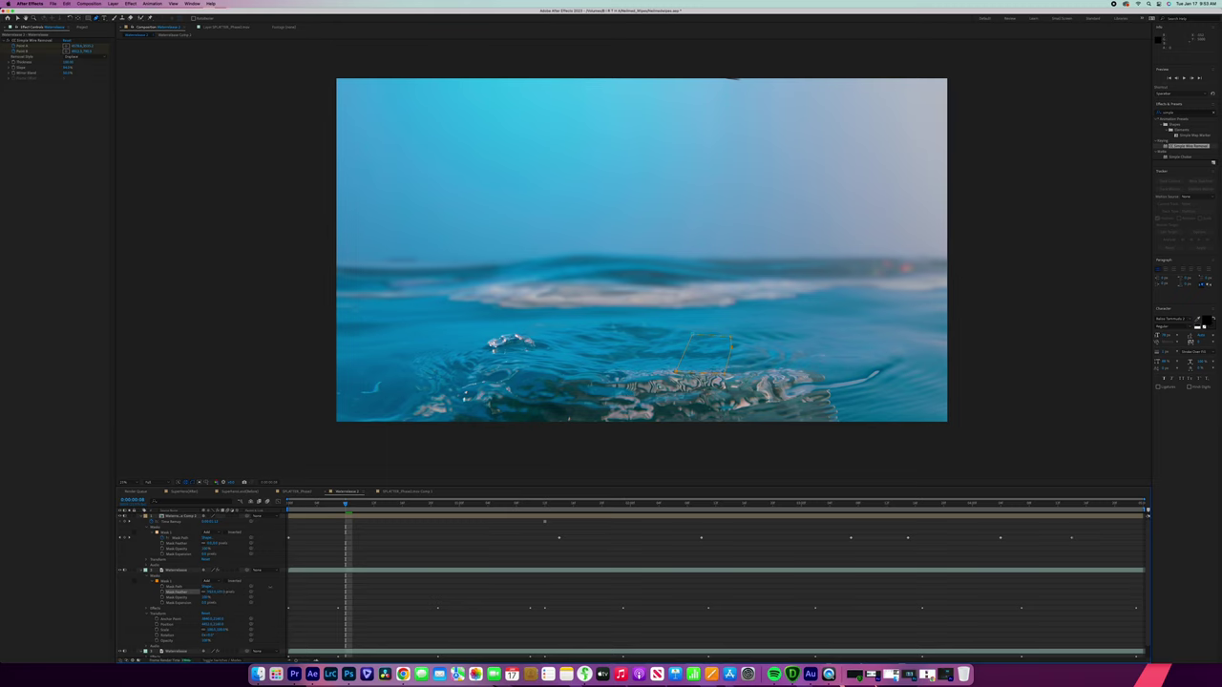
pyautogui.click(288, 627)
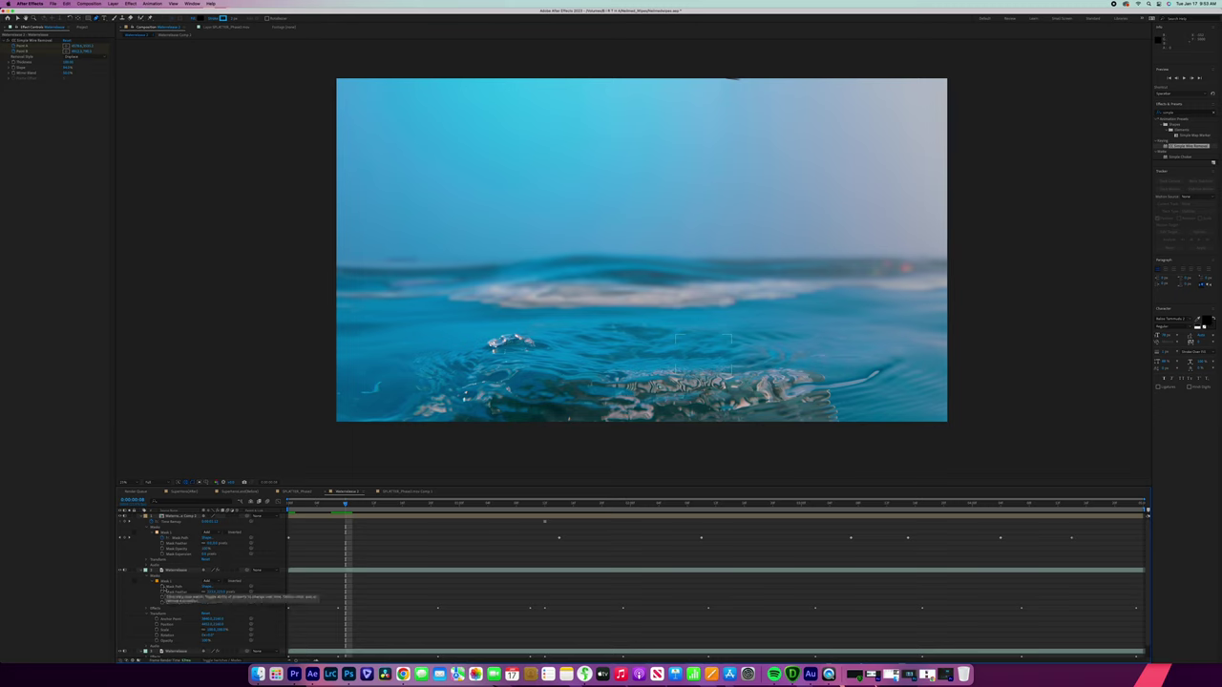
# - Play to the frame where the bottle rises and draw a small closed Pen mask on another footage copy around the rod remnant at its upper edge
pyautogui.press('space')
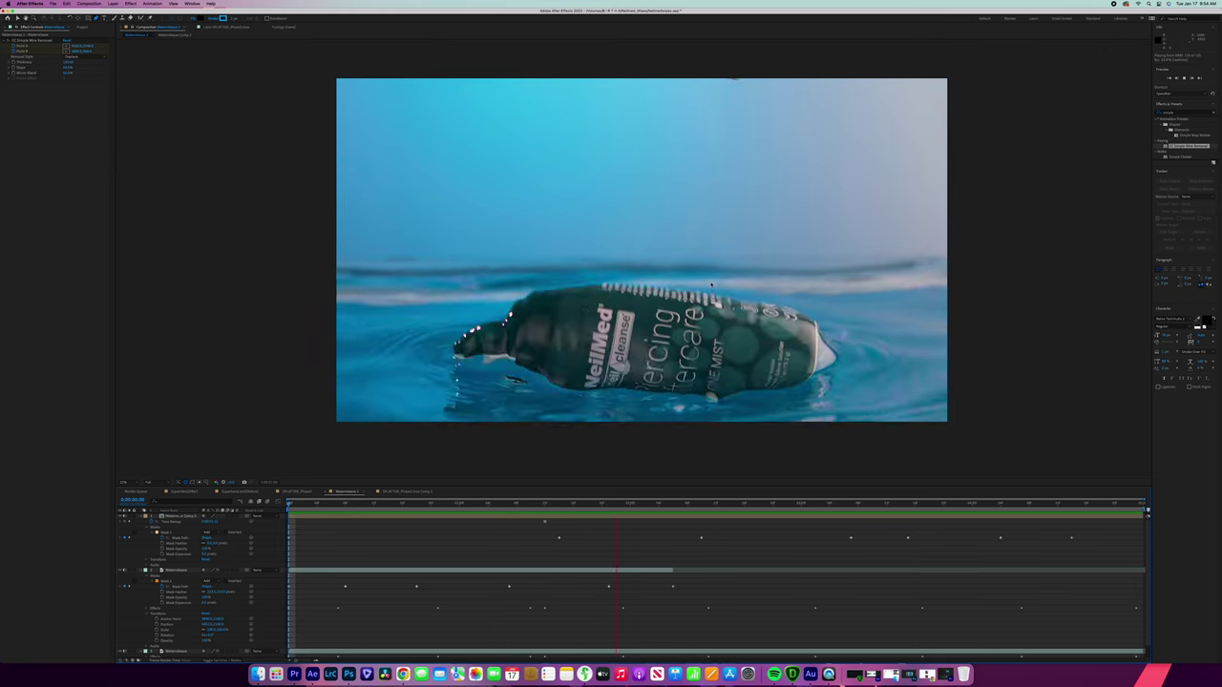
pyautogui.press('space')
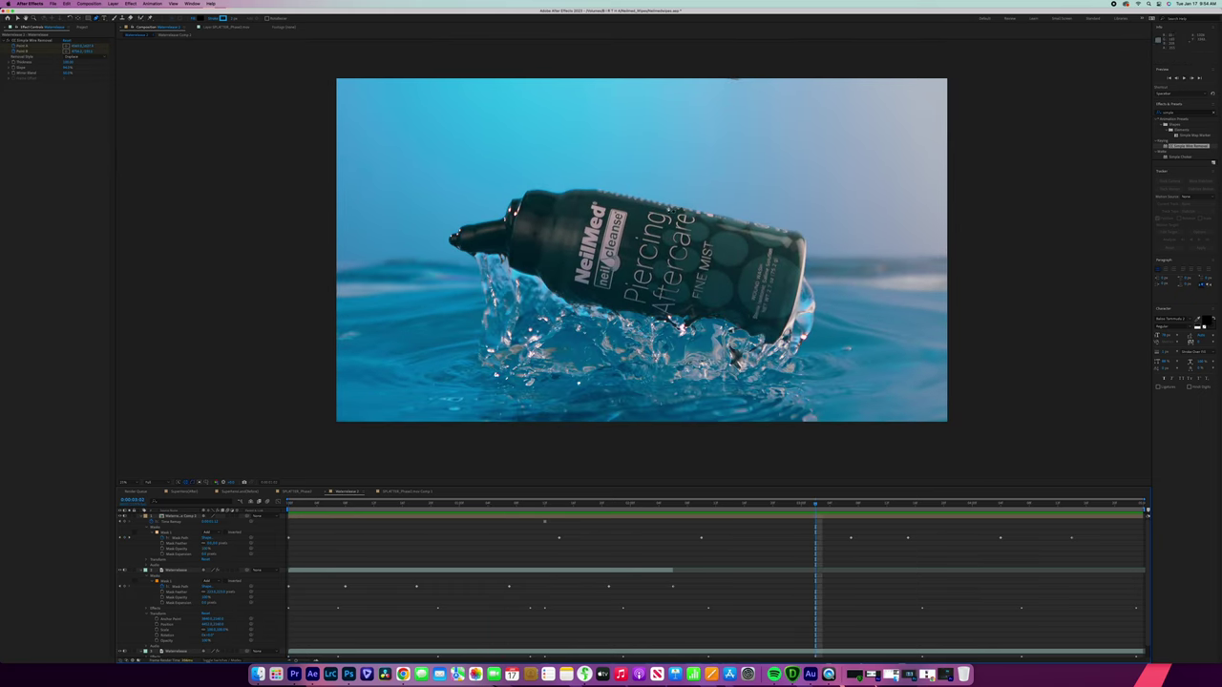
pyautogui.click(675, 210)
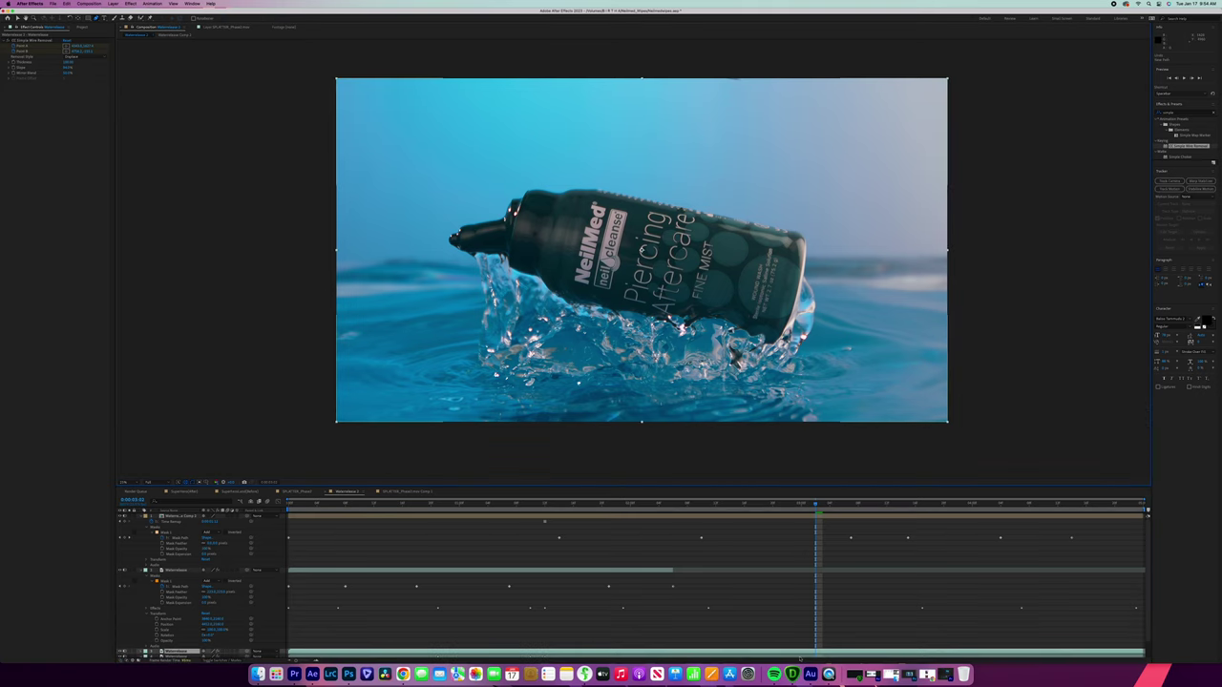
pyautogui.click(674, 202)
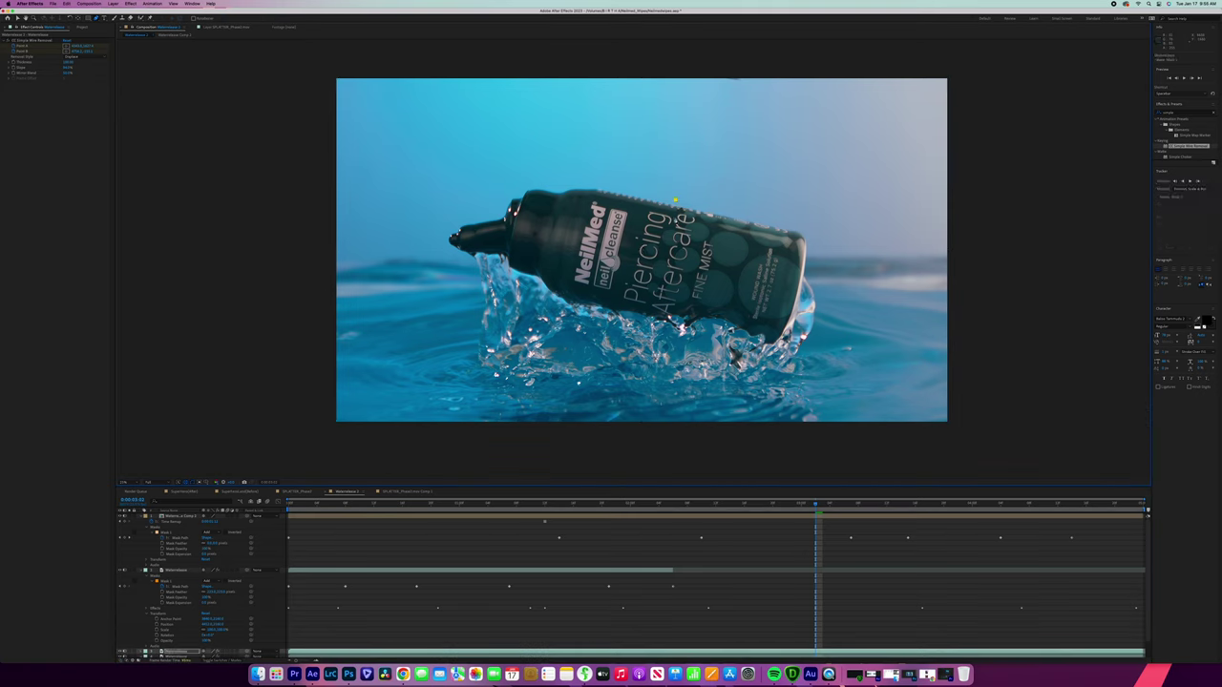
pyautogui.click(673, 218)
pyautogui.click(696, 205)
# - Move the new mask along the bottle's upper edge onto a clean area beside the rod remnant
pyautogui.click(142, 651)
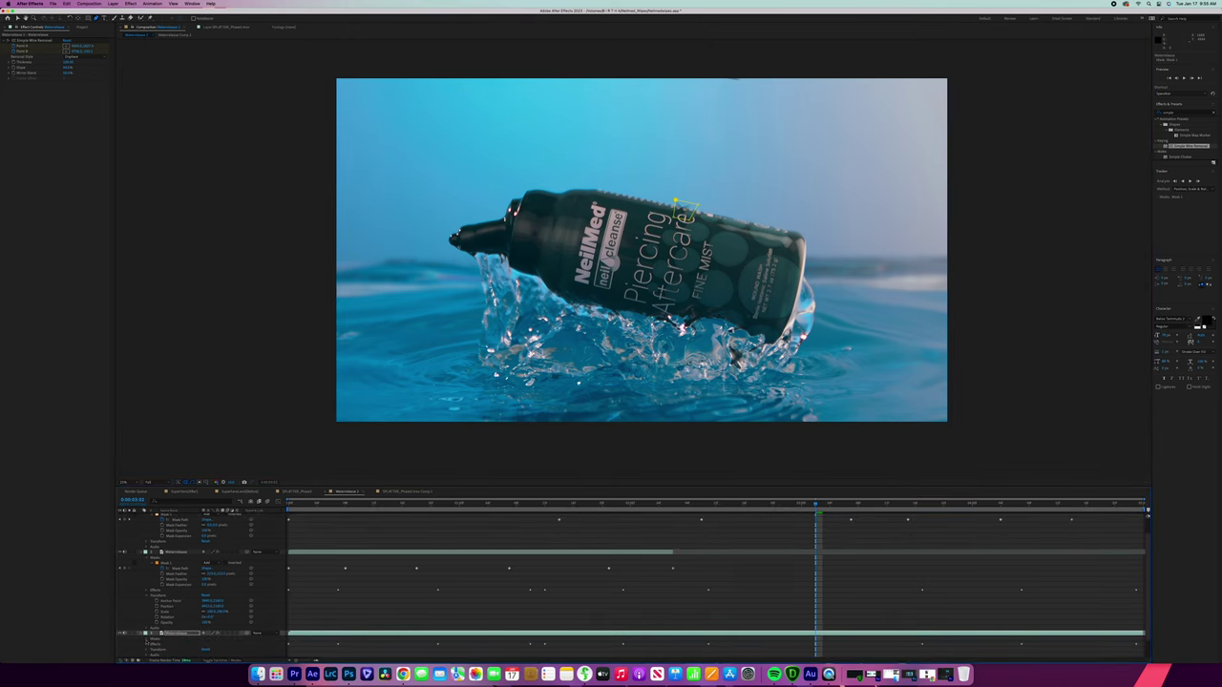
pyautogui.click(145, 638)
pyautogui.click(156, 639)
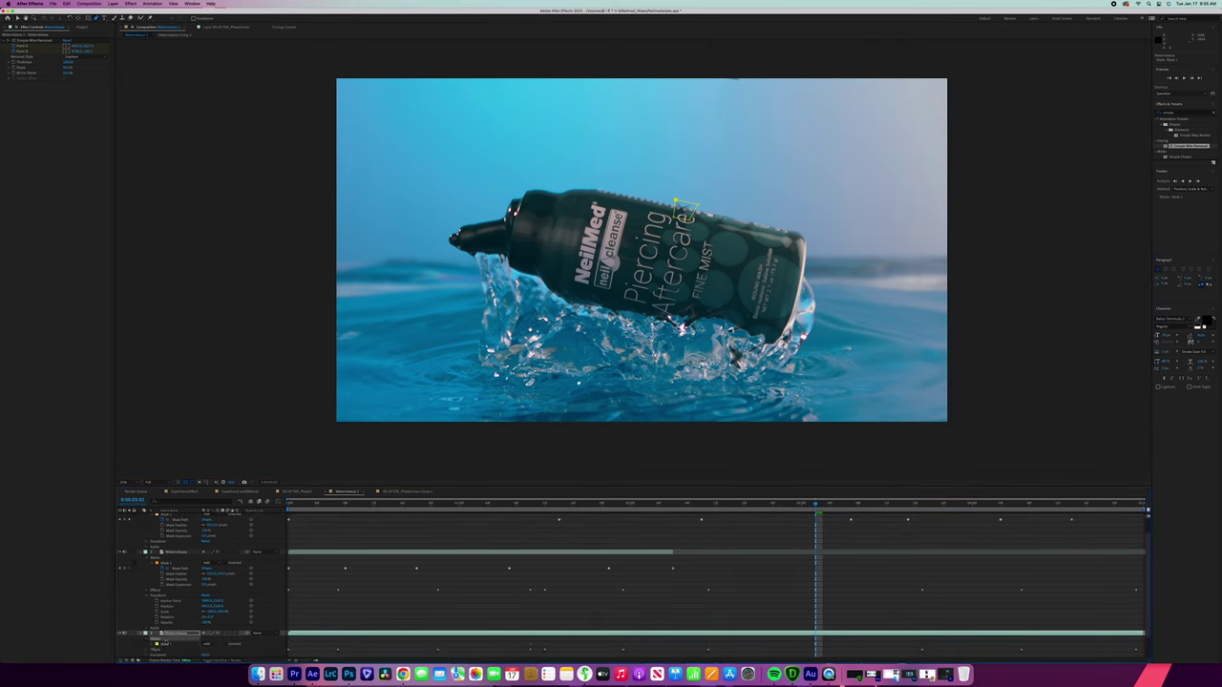
pyautogui.click(165, 645)
pyautogui.moveTo(676, 201); pyautogui.dragTo(655, 192)
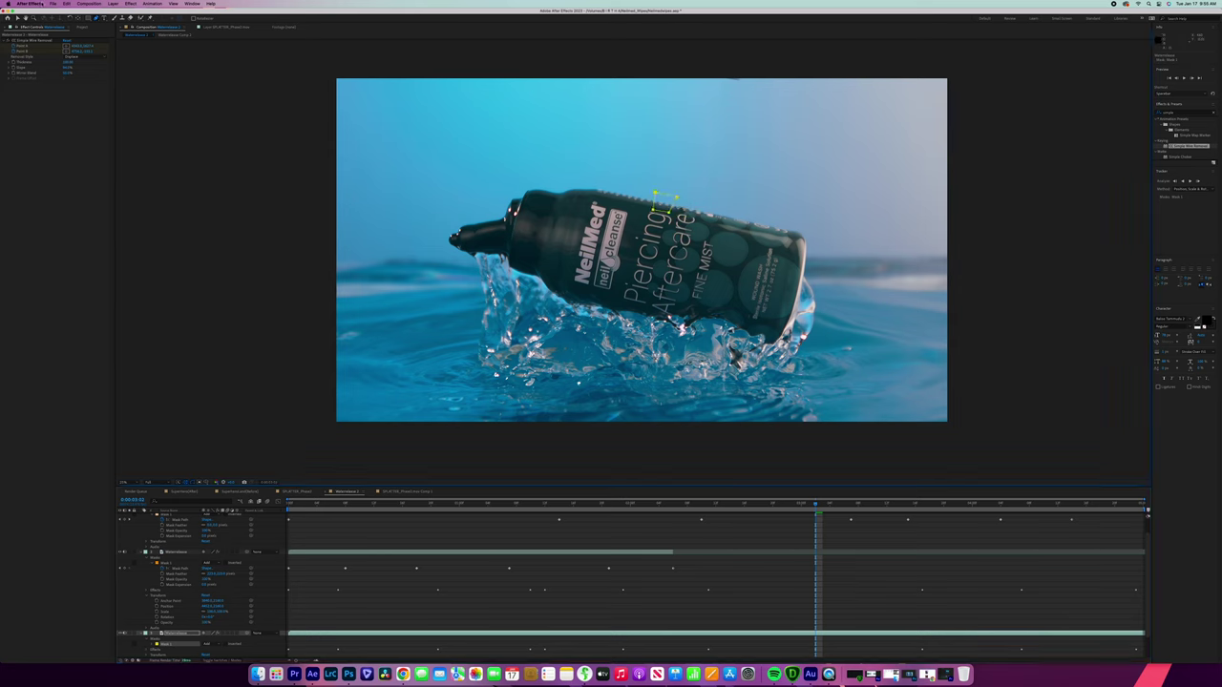
# - Remove CC Simple Wire Removal from the masked copy and shift its position horizontally so the clean patch covers the rod remnant
pyautogui.click(40, 40)
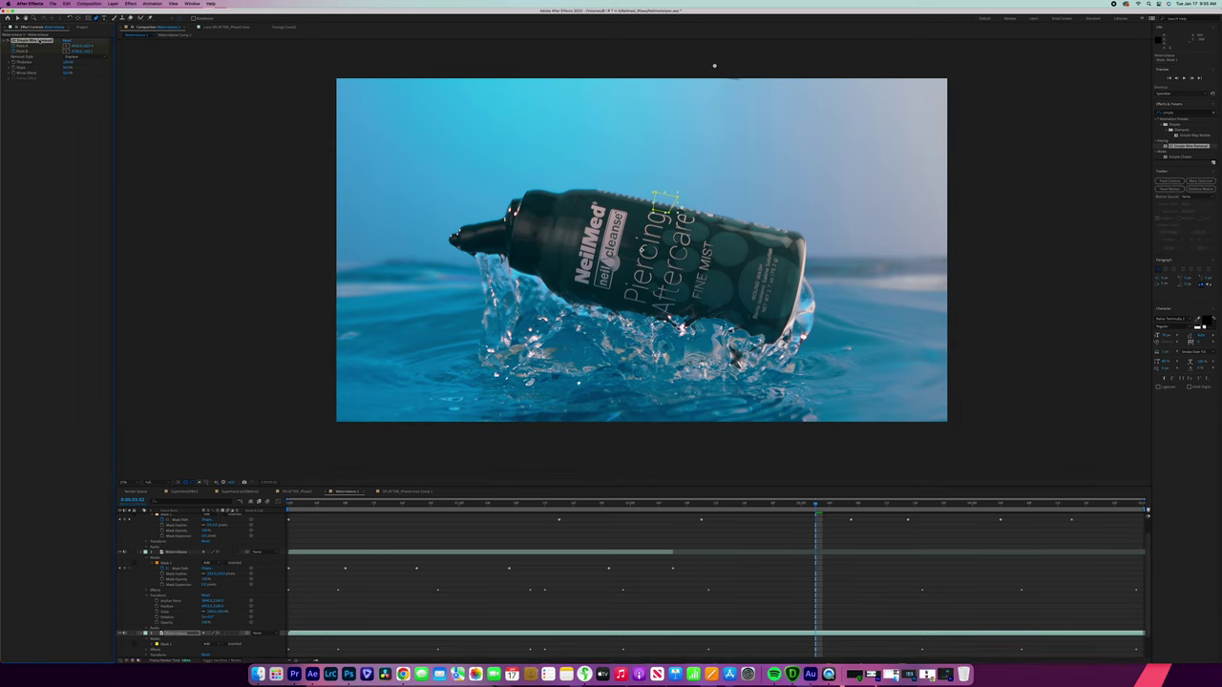
pyautogui.press('Delete')
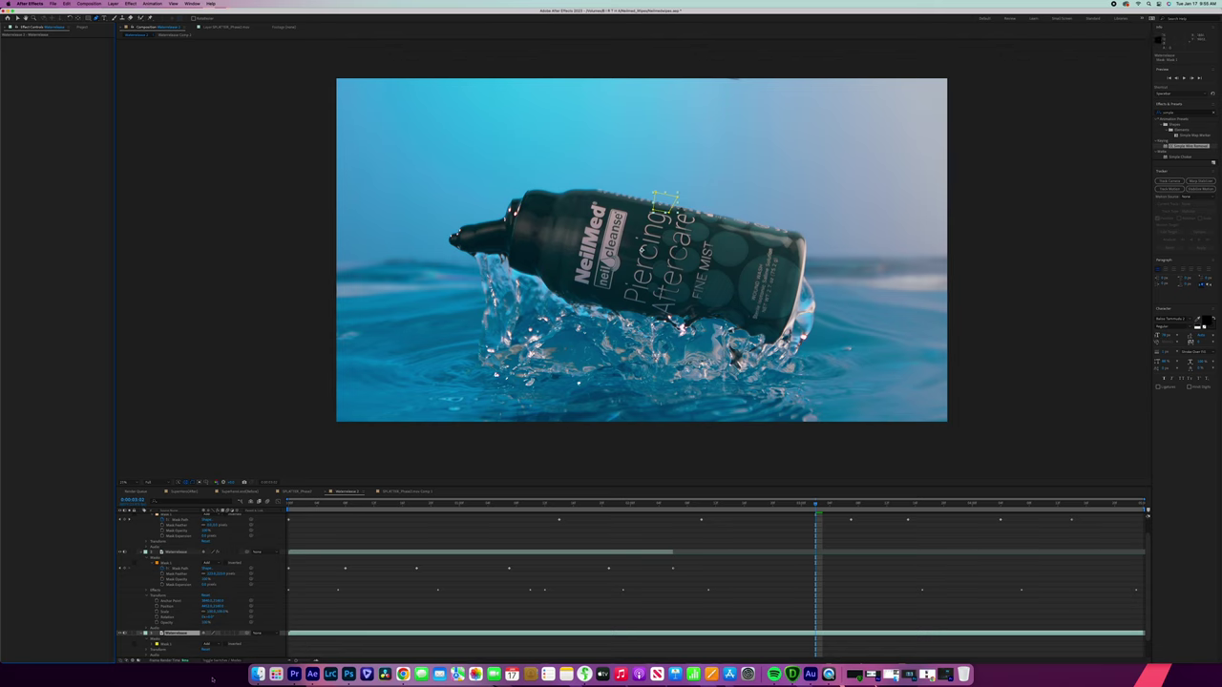
pyautogui.press('p')
pyautogui.moveTo(204, 639); pyautogui.dragTo(316, 631)
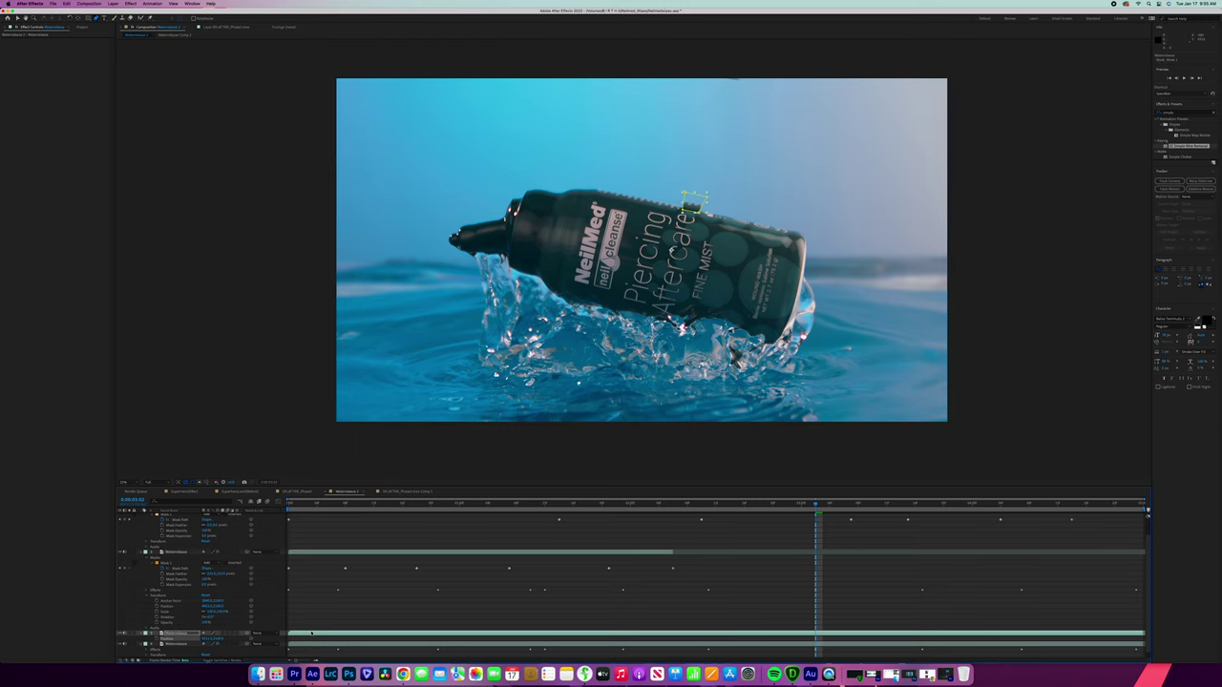
pyautogui.press('super+shift+a')
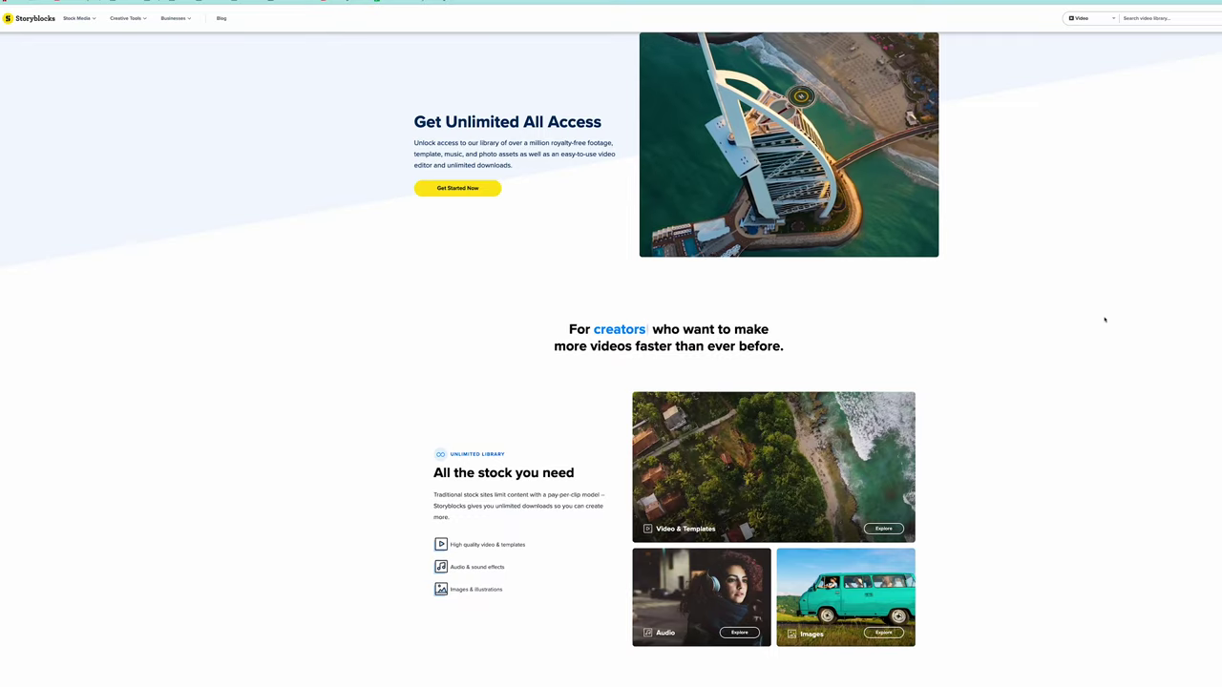
# - Switch to the Storyblocks website and browse its overview page, sound effects, woods video clips and photos
pyautogui.scroll(-3, 1105, 320)
pyautogui.scroll(-5, 1105, 319)
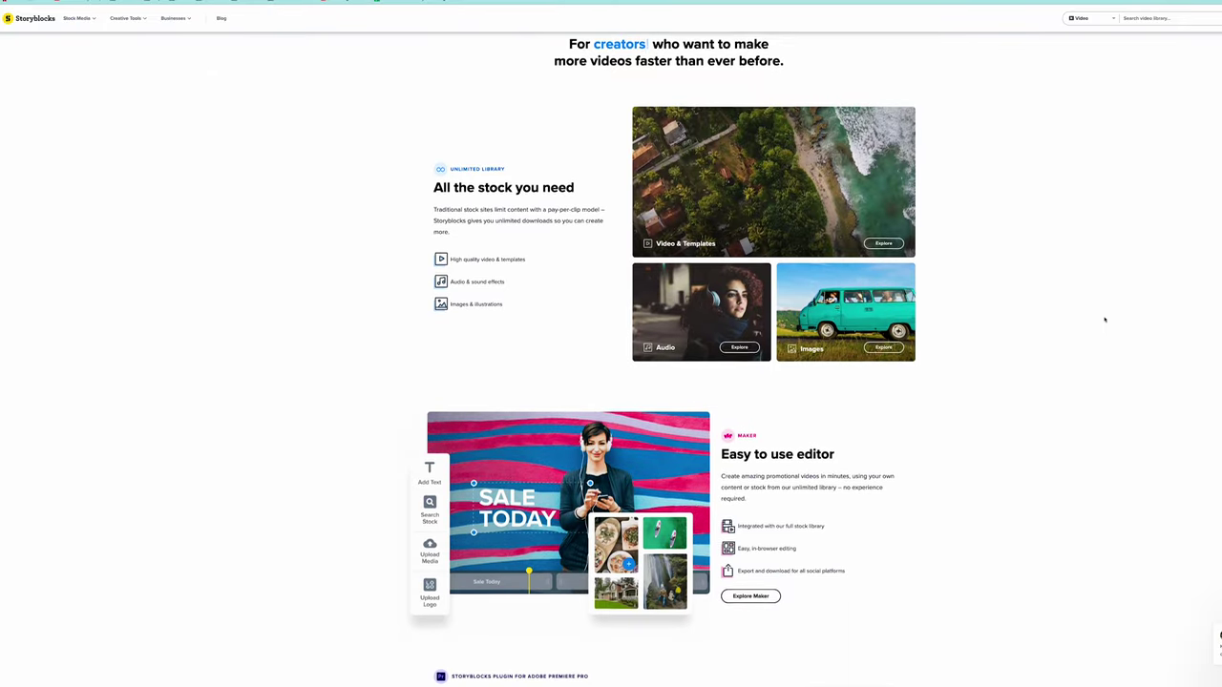
pyautogui.scroll(-6, 1104, 320)
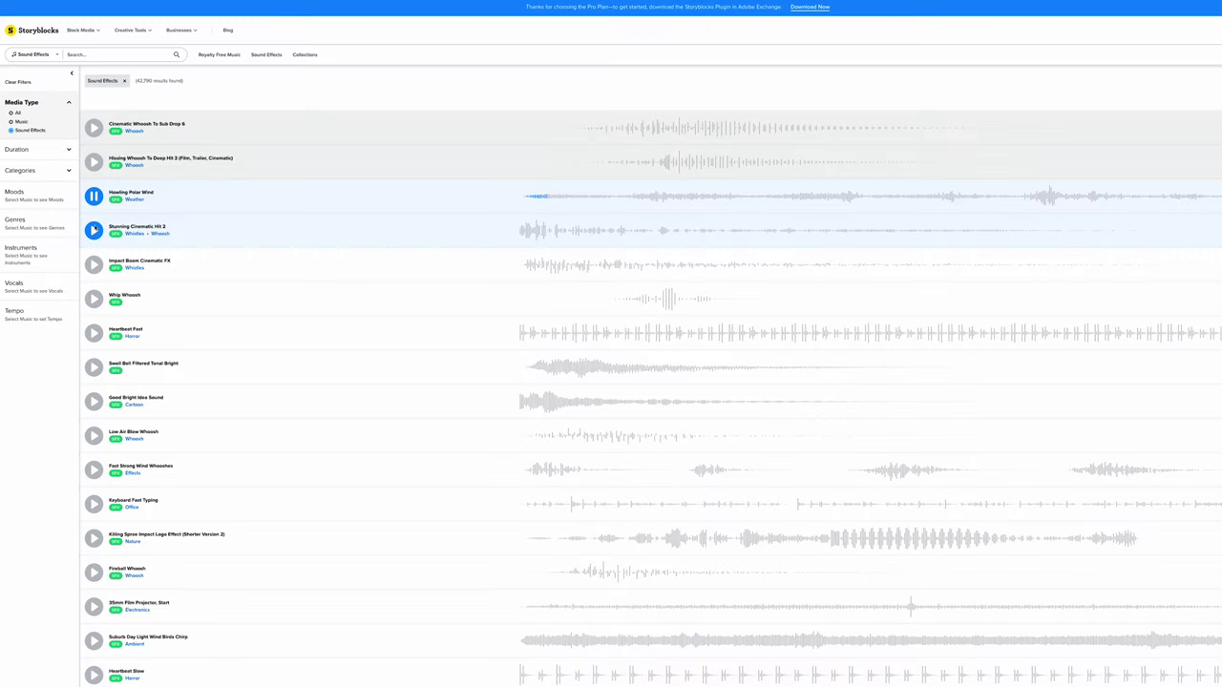
pyautogui.click(94, 230)
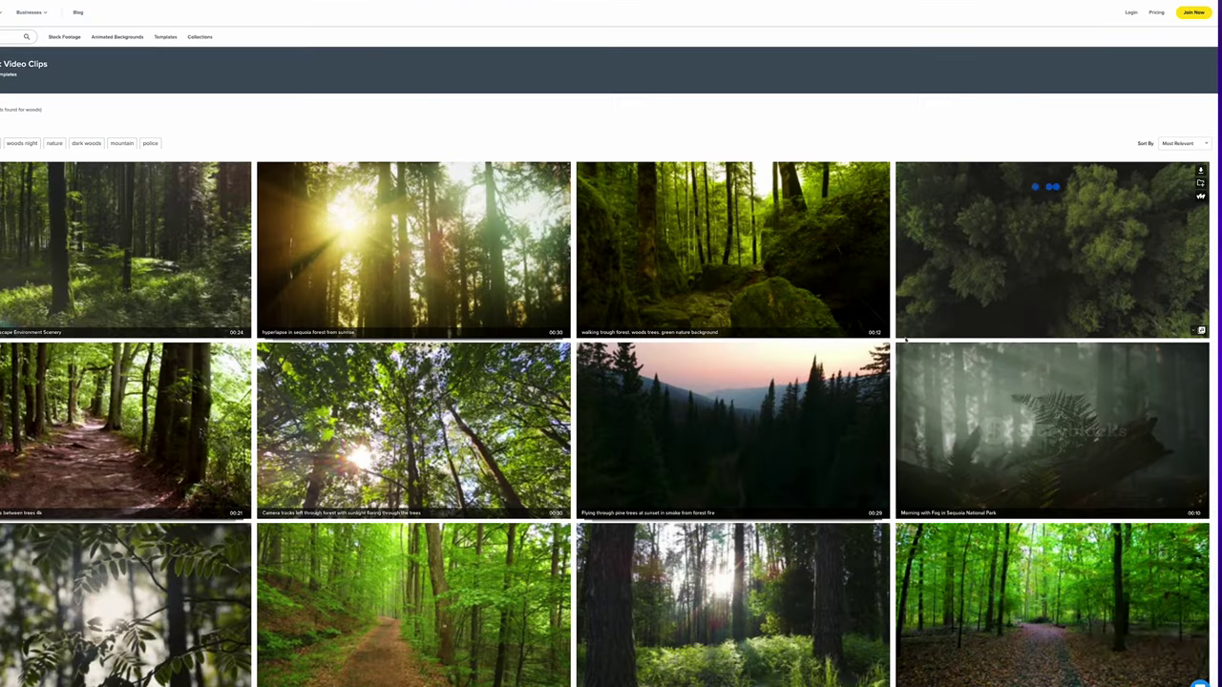
pyautogui.click(1037, 253)
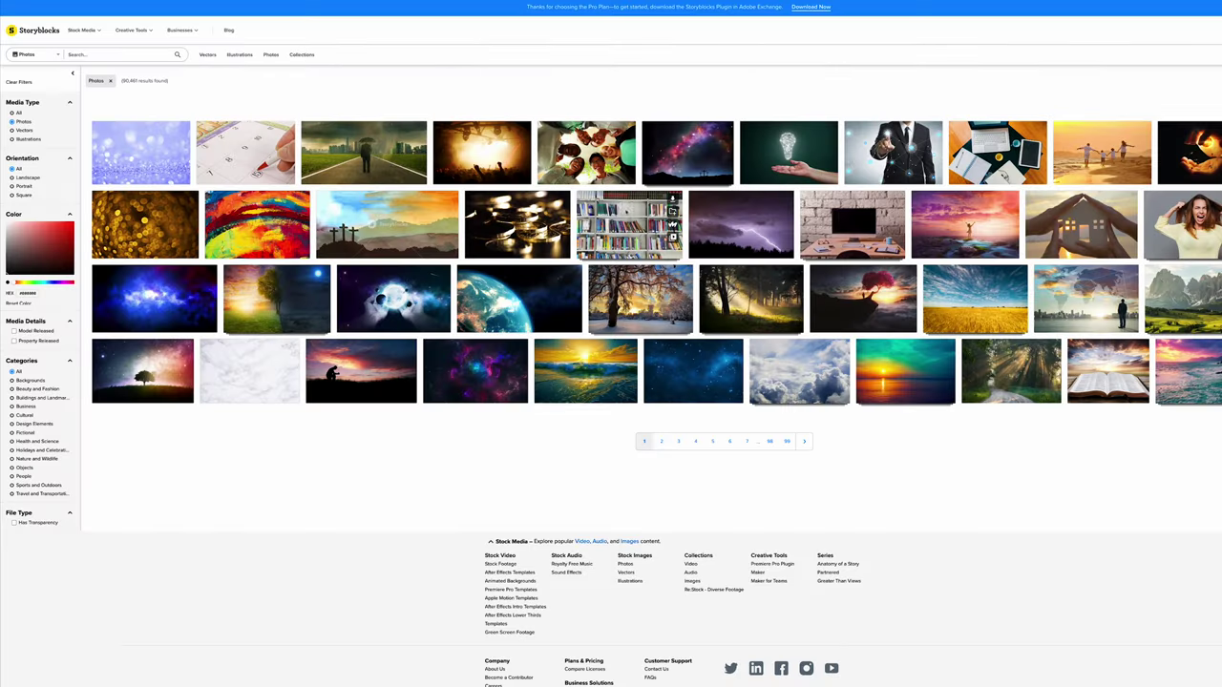
pyautogui.click(626, 224)
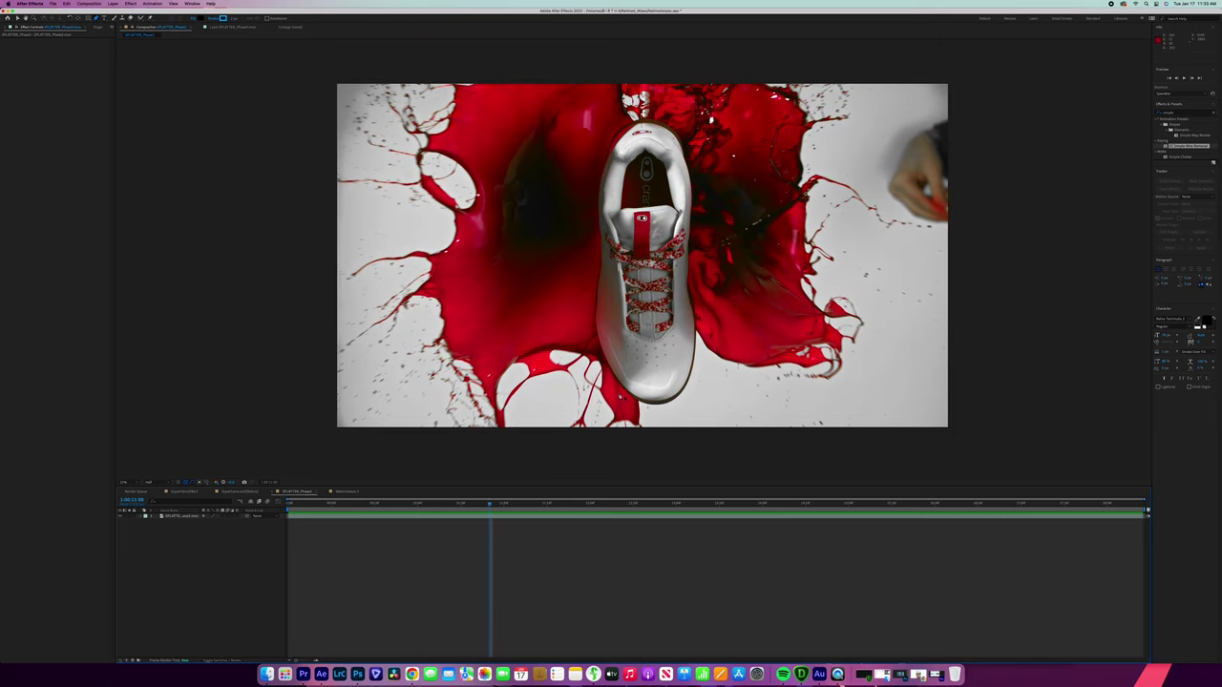
# - Duplicate the shoe splatter footage layer and pre-compose the upper copy
pyautogui.click(546, 517)
pyautogui.press('super+d')
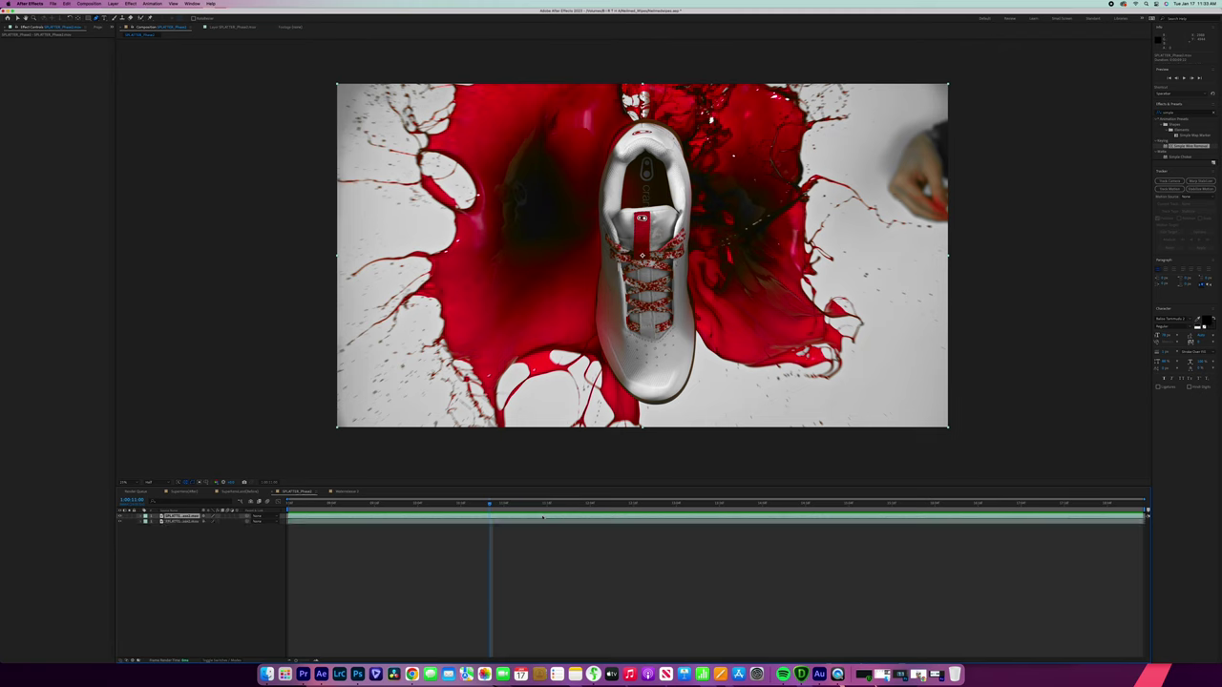
pyautogui.rightClick(540, 516)
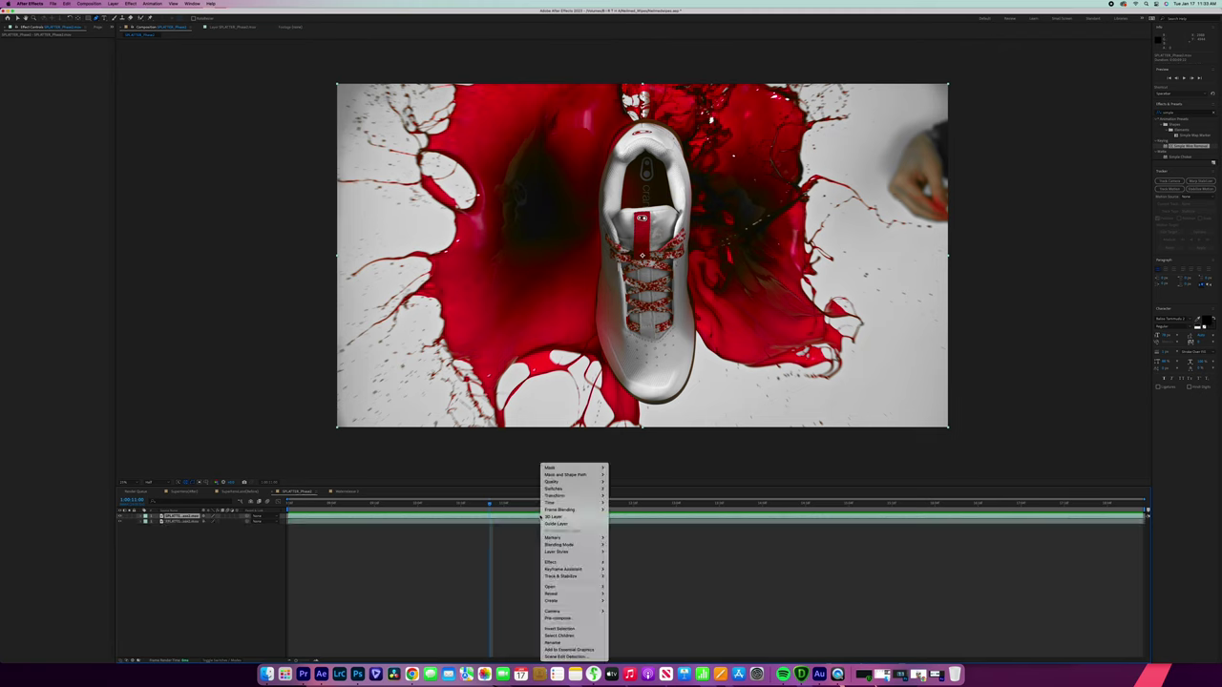
pyautogui.click(570, 621)
pyautogui.click(825, 248)
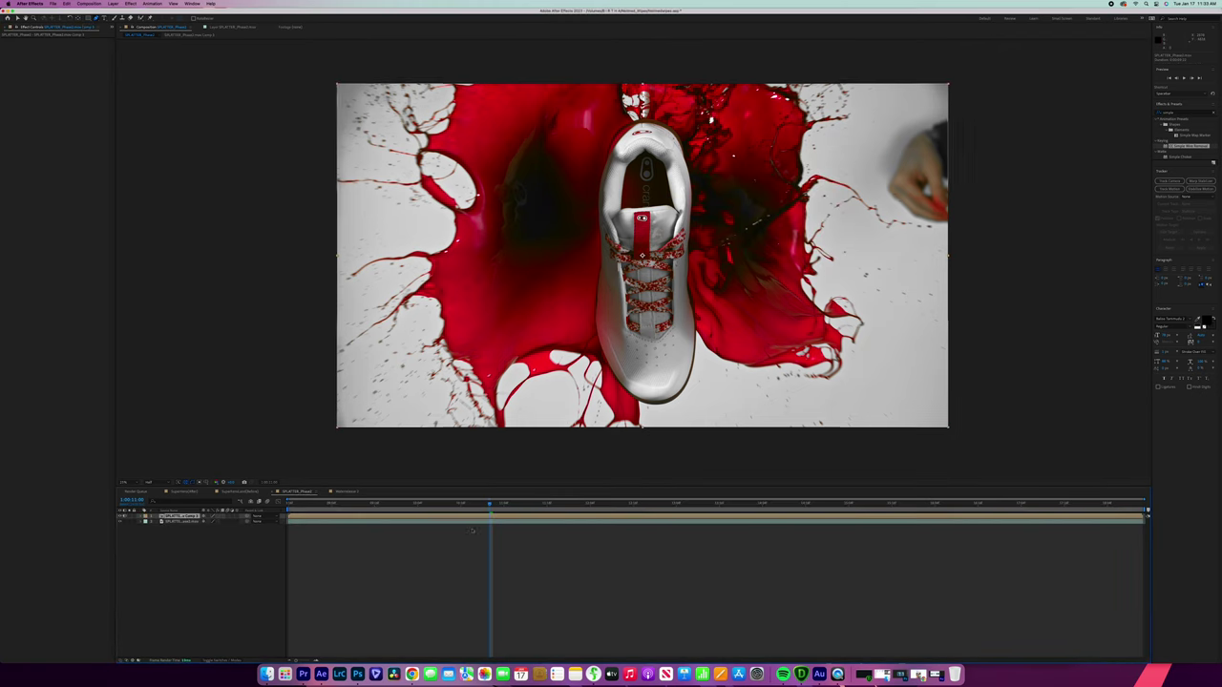
# - Freeze the pre-composed shoe layer on the composition's first frame
pyautogui.moveTo(490, 506); pyautogui.dragTo(288, 506)
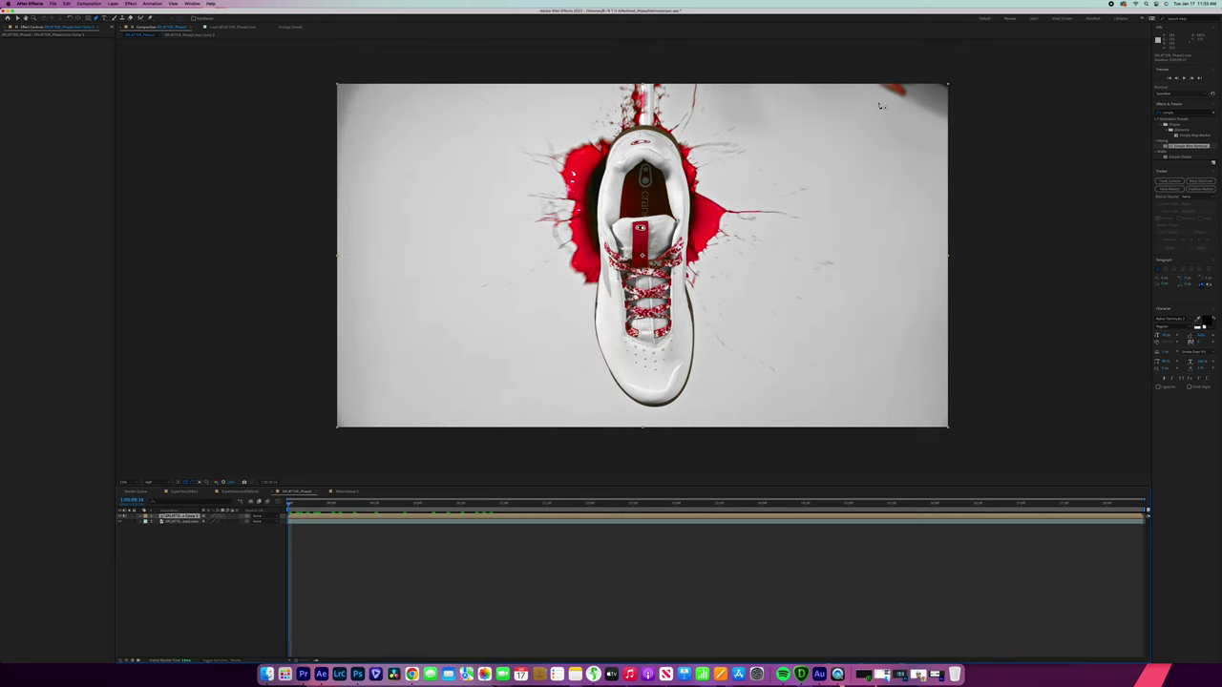
pyautogui.rightClick(345, 513)
pyautogui.moveTo(363, 503)
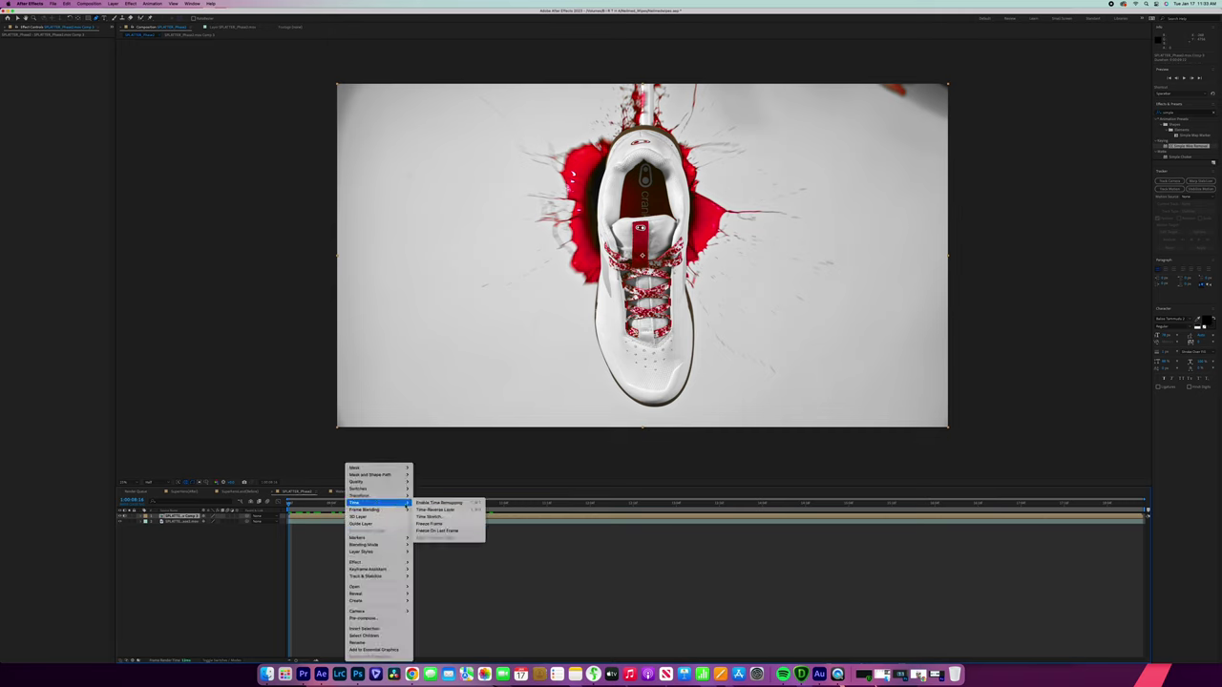
pyautogui.click(429, 523)
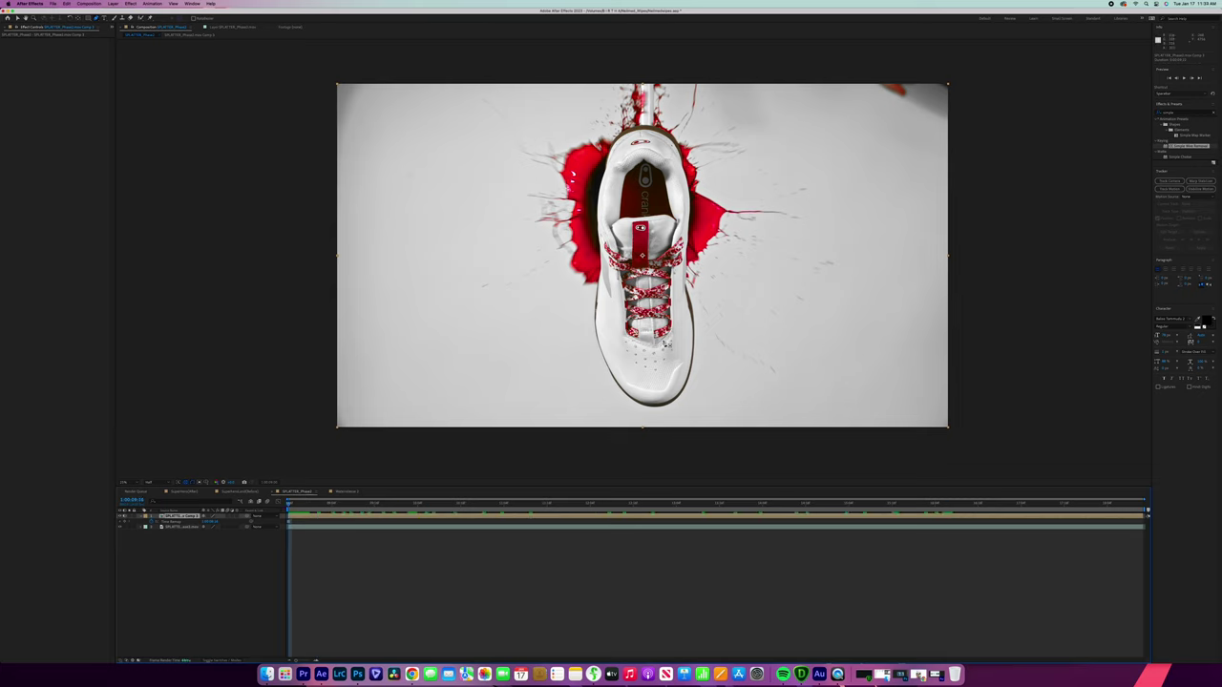
# - Draw a closed four-point Pen mask on the frozen layer around the clean background beside the shoe, extending past the picture's right edge
pyautogui.click(856, 117)
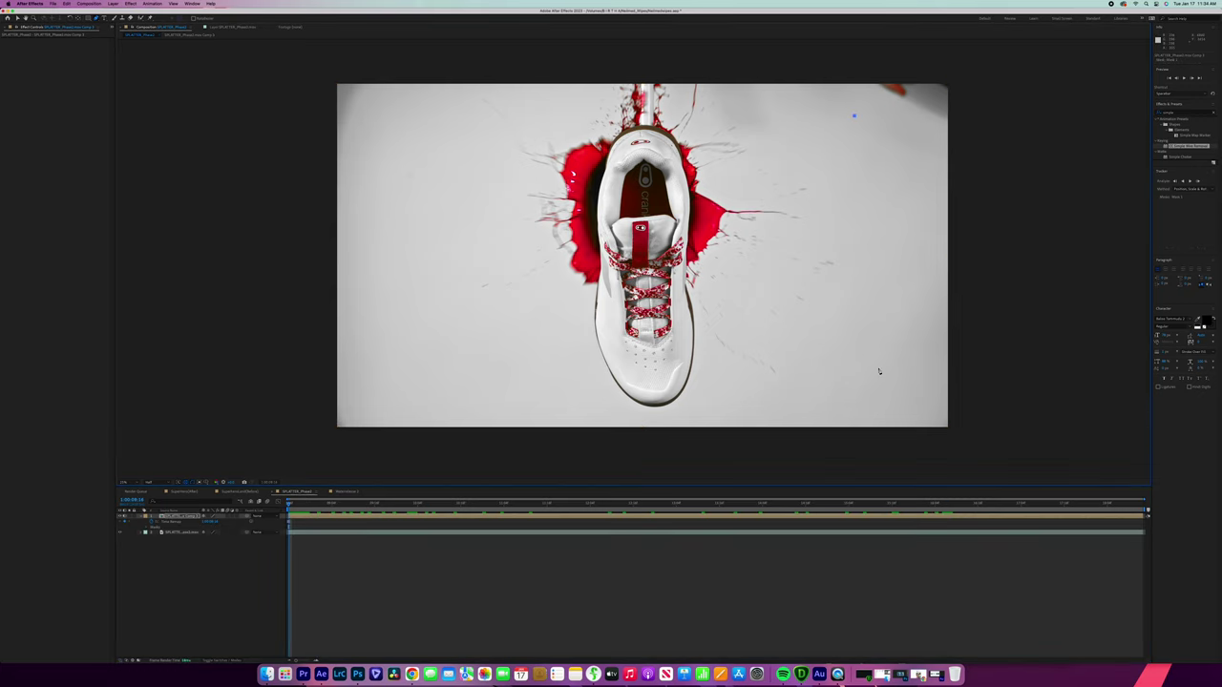
pyautogui.click(856, 391)
pyautogui.click(998, 381)
pyautogui.click(993, 141)
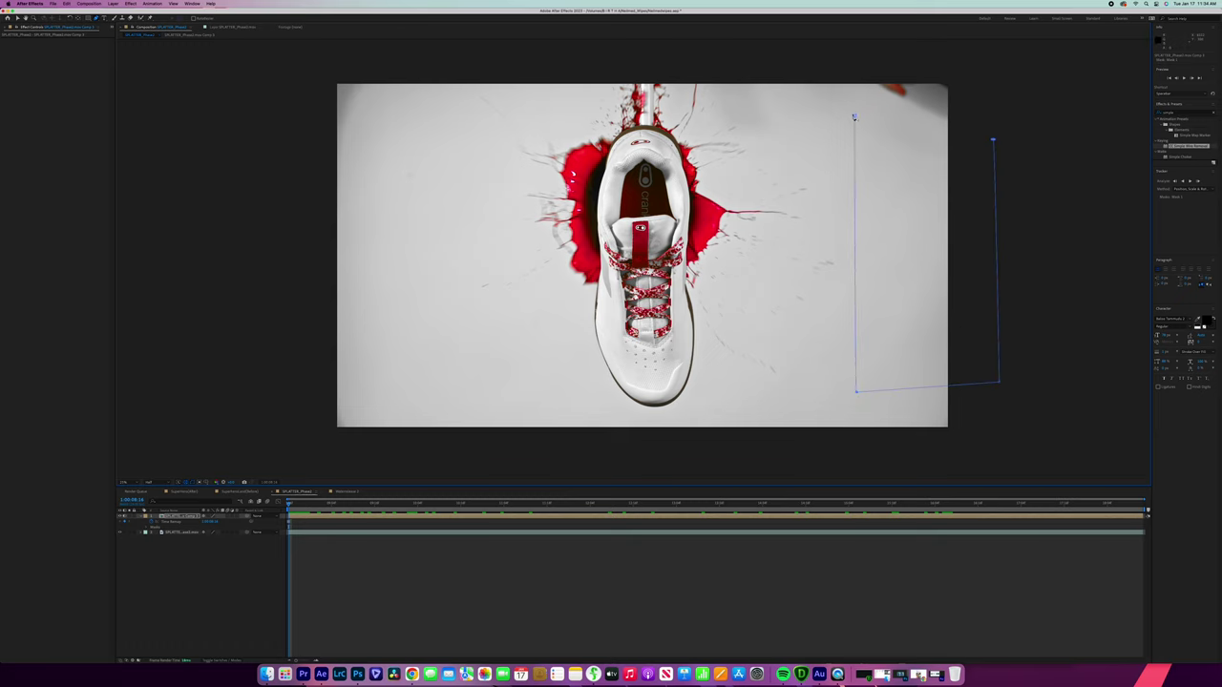
pyautogui.click(854, 116)
pyautogui.press('space')
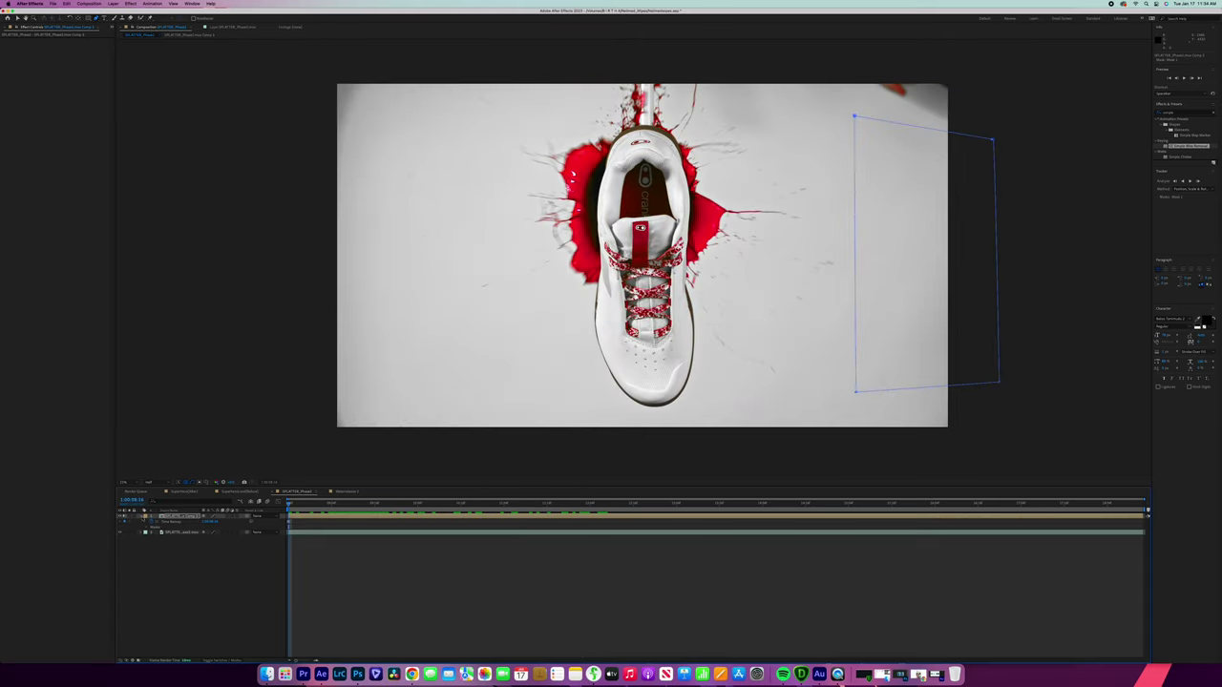
# - Move the masked frozen patch upward so it covers the hand in the picture's upper-right corner
pyautogui.click(141, 517)
pyautogui.click(141, 516)
pyautogui.press('p')
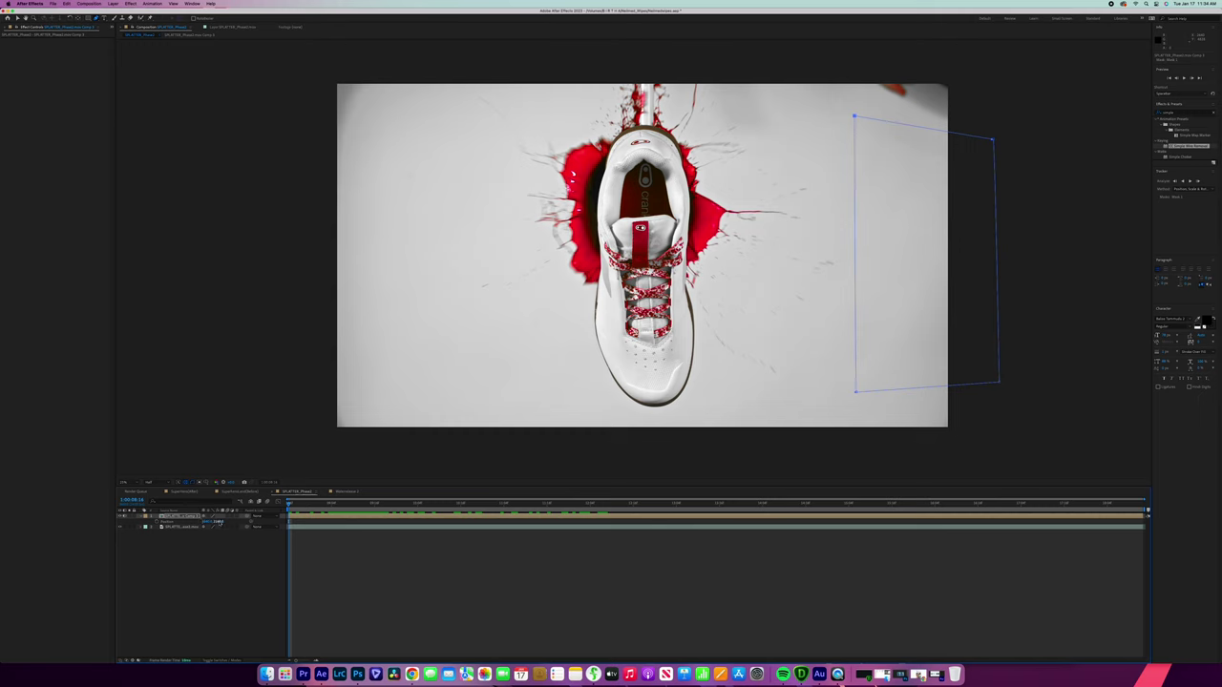
pyautogui.moveTo(218, 522); pyautogui.dragTo(17, 508)
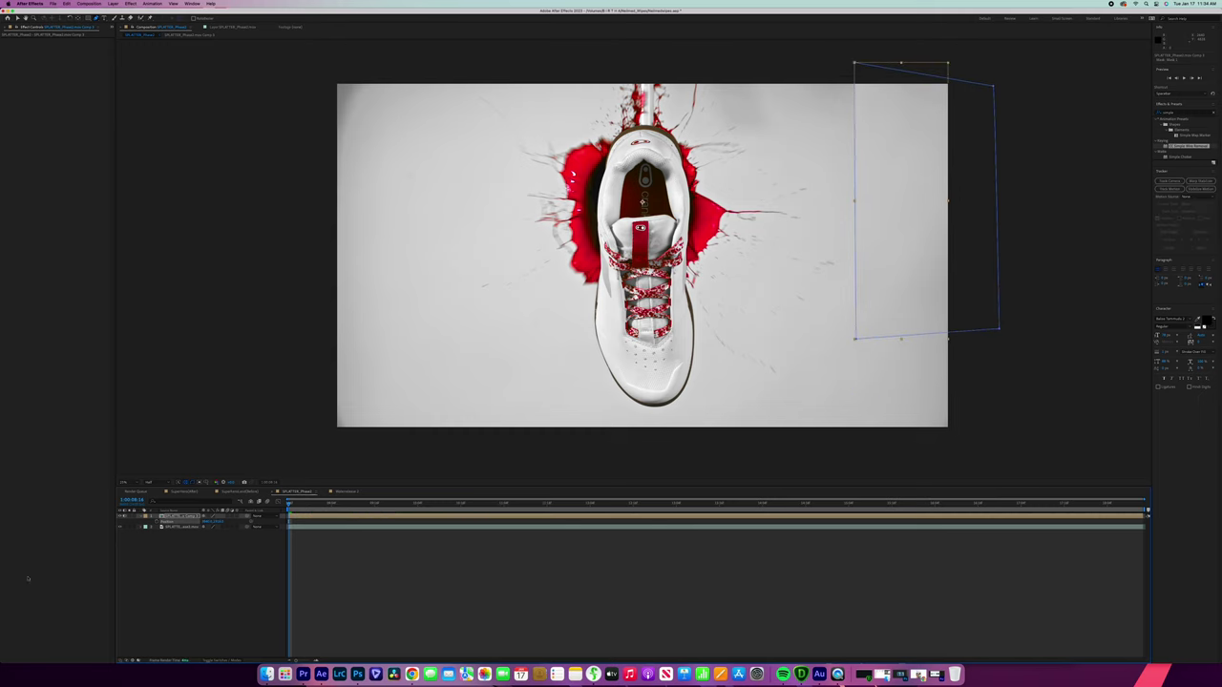
# - Feather the mask of the frozen clean-background patch to soften its edges
pyautogui.click(141, 516)
pyautogui.click(141, 516)
pyautogui.click(151, 533)
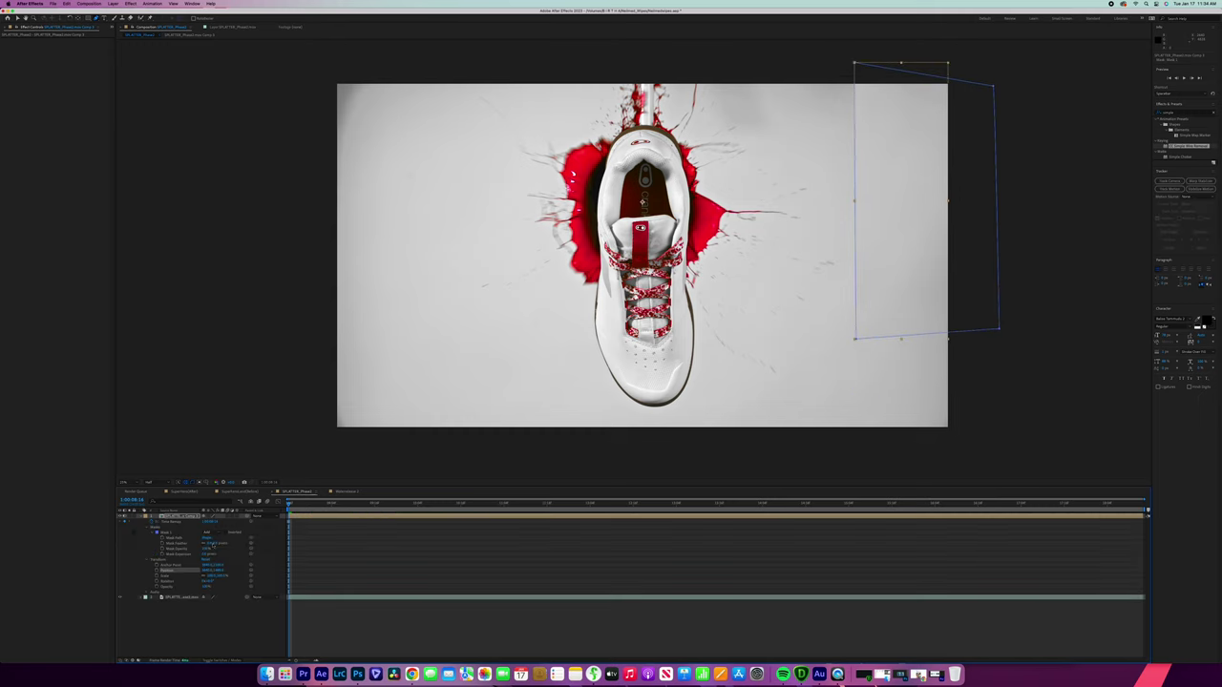
pyautogui.moveTo(209, 544); pyautogui.dragTo(331, 537)
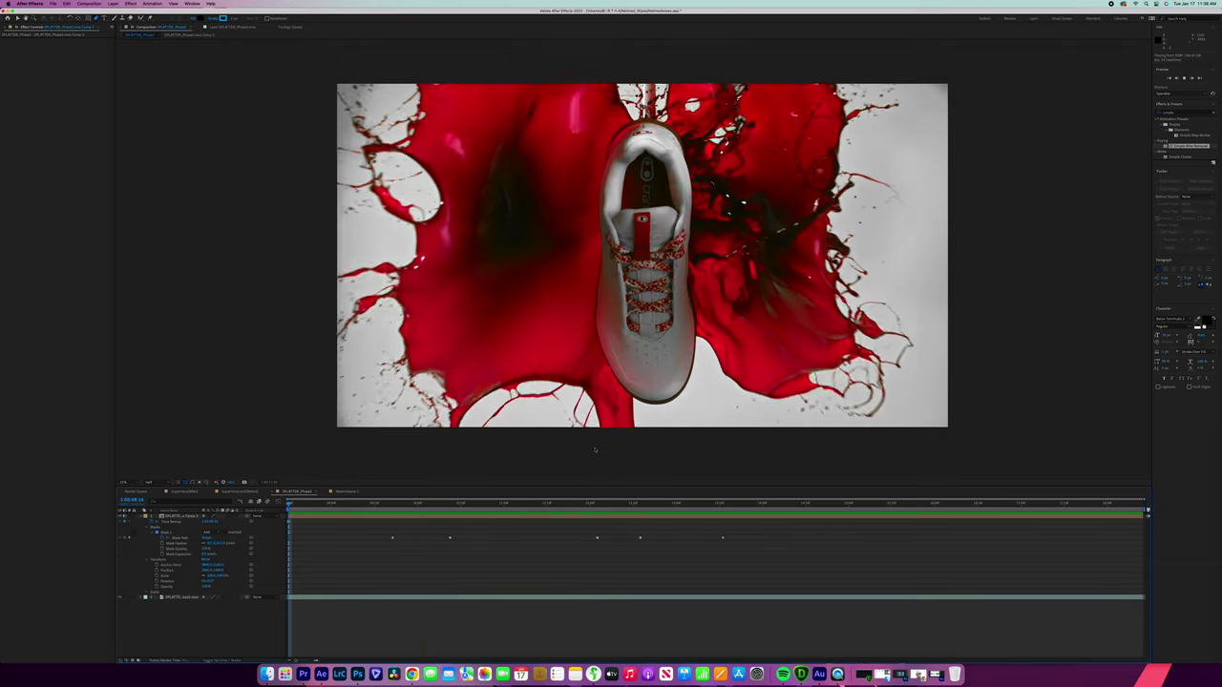
# - Preview the patched splatter shot and duplicate the shoe footage layer beneath the frozen patch
pyautogui.press('space')
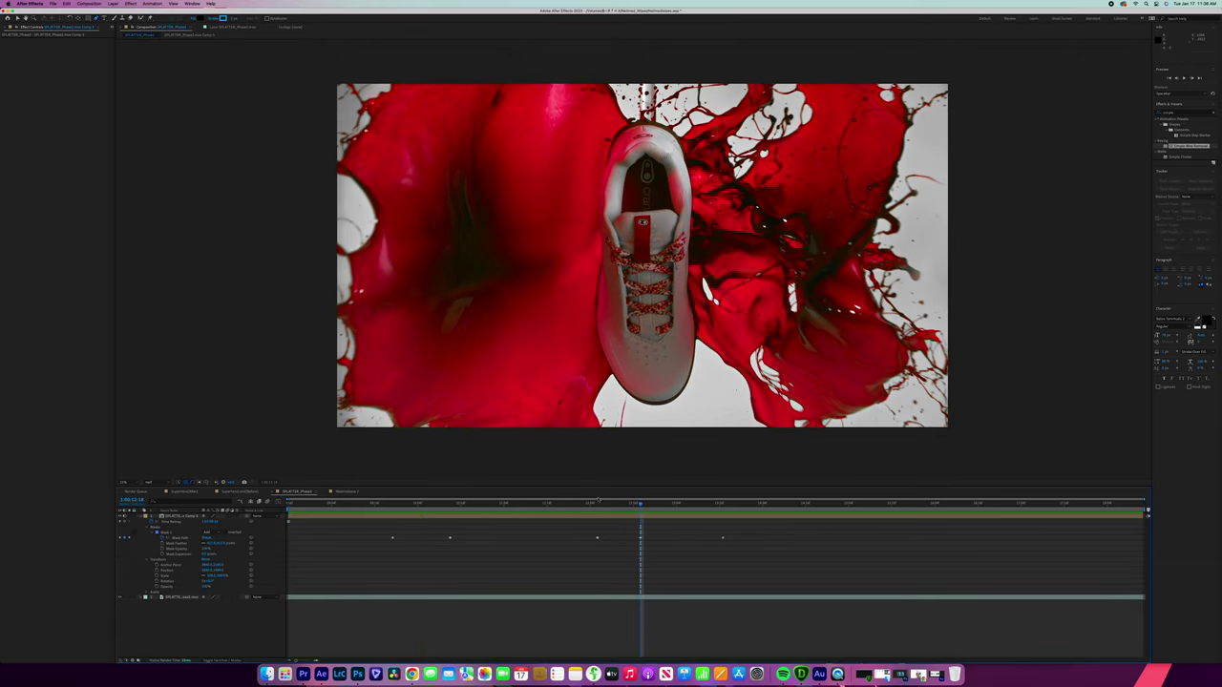
pyautogui.moveTo(597, 504); pyautogui.dragTo(307, 504)
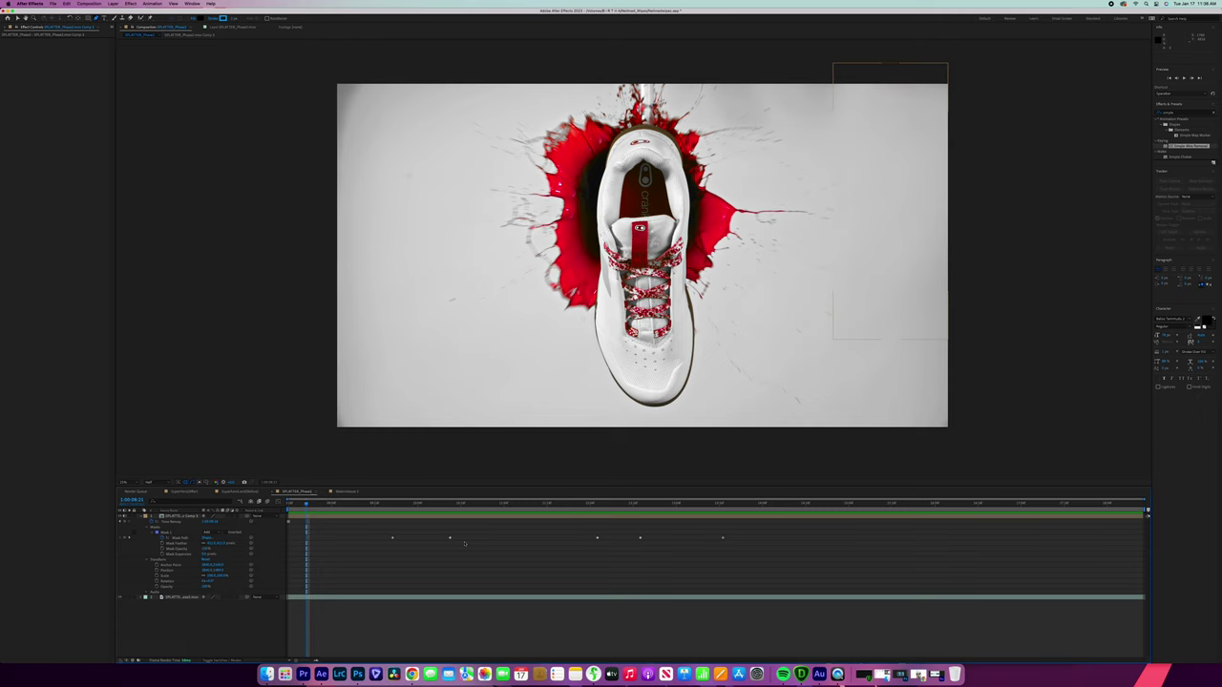
pyautogui.click(447, 597)
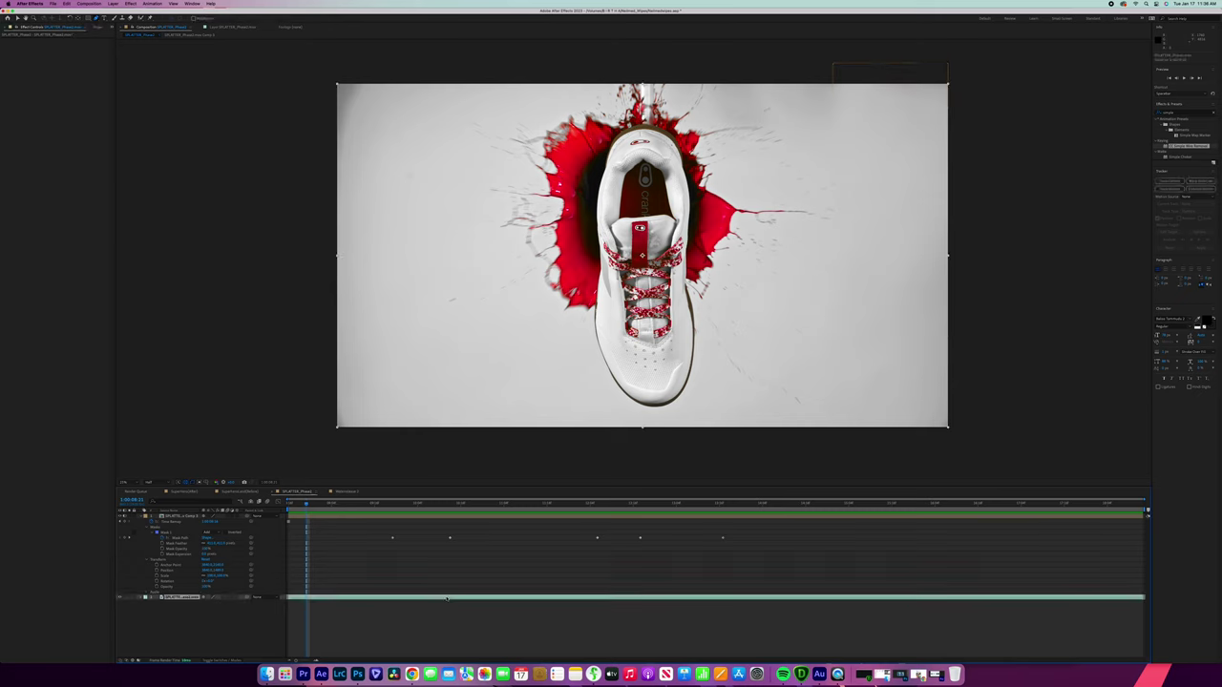
pyautogui.press('super+d')
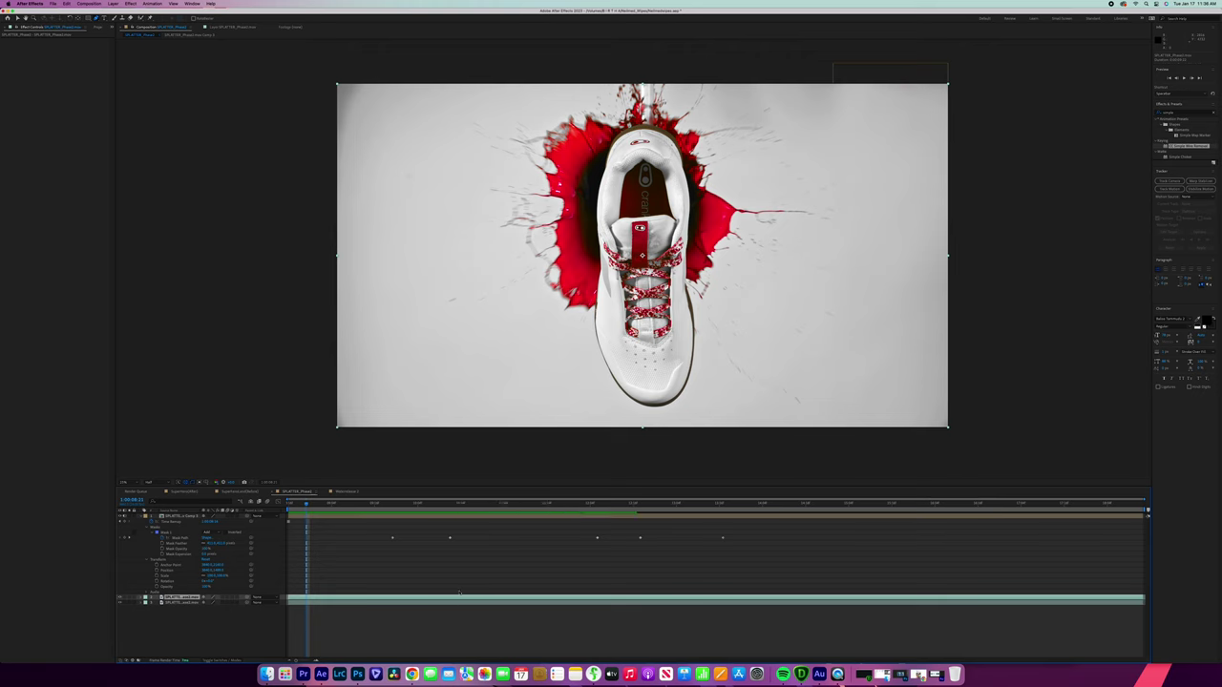
pyautogui.click(552, 602)
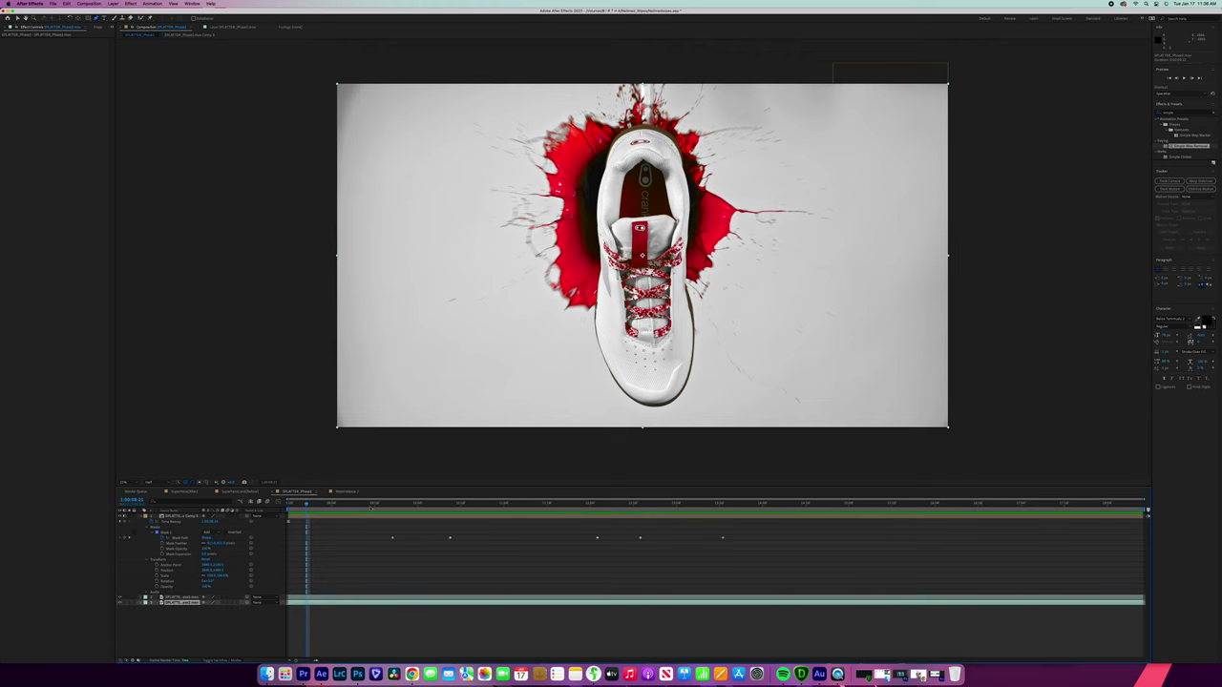
pyautogui.press('space')
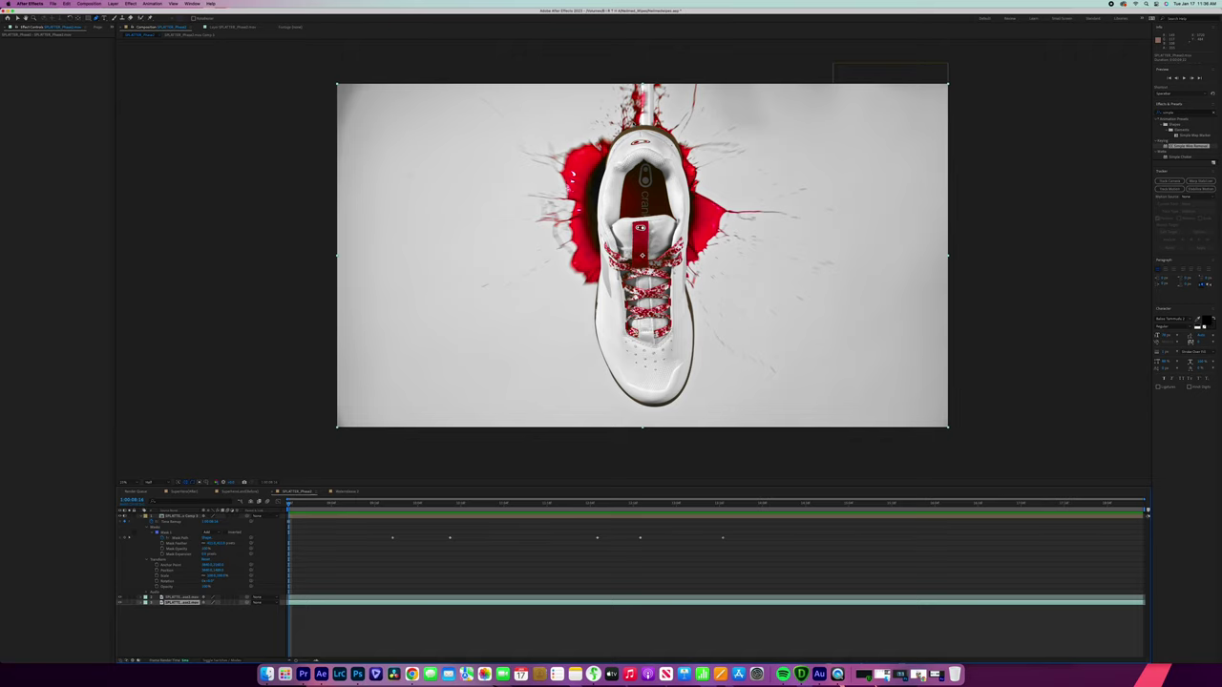
# - Open the upper footage copy in its layer view and select the shoe's heel and collar with the Roto Brush
pyautogui.click(452, 599)
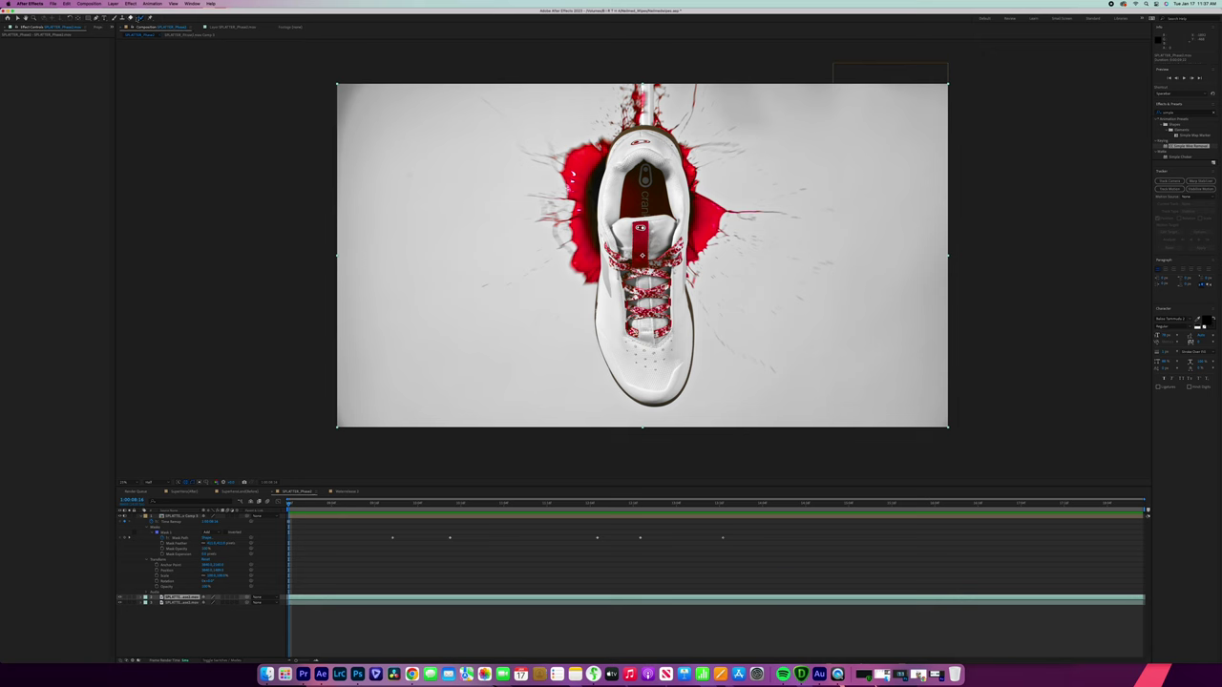
pyautogui.doubleClick(444, 598)
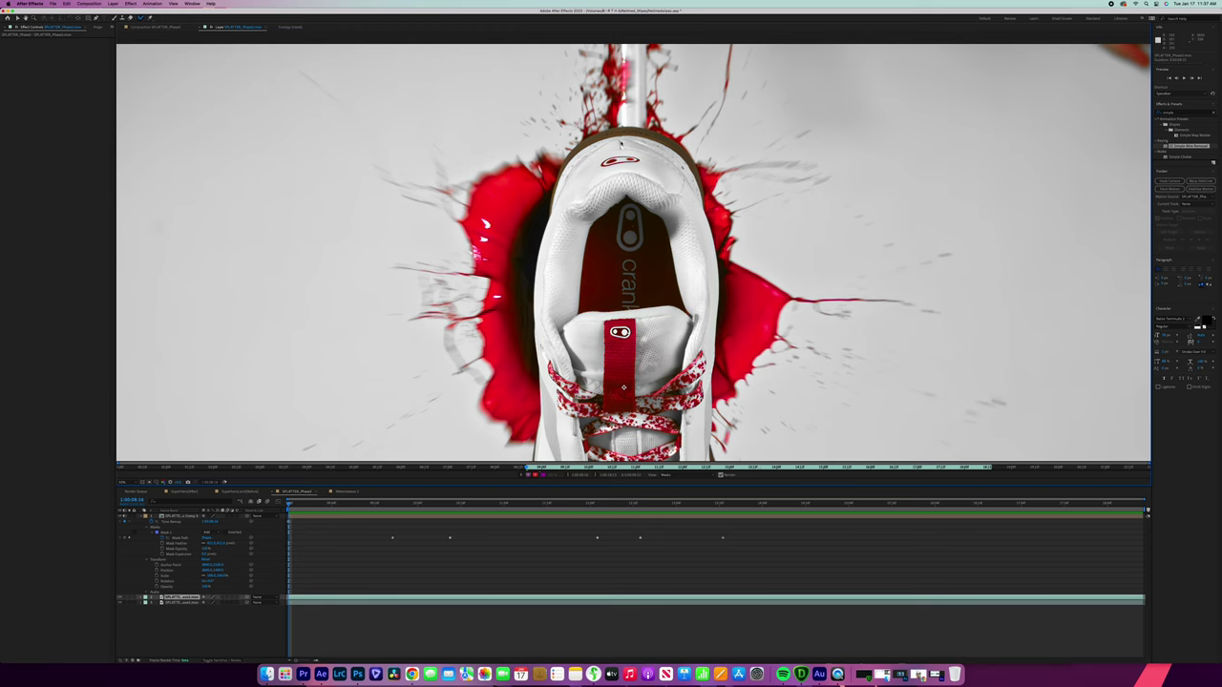
pyautogui.hotkey('alt', 'w')
pyautogui.moveTo(595, 141)
pyautogui.mouseDown()
pyautogui.moveTo(662, 131)
pyautogui.moveTo(693, 159)
pyautogui.moveTo(688, 177)
pyautogui.moveTo(619, 138)
pyautogui.moveTo(582, 167)
pyautogui.moveTo(586, 207)
pyautogui.mouseUp()
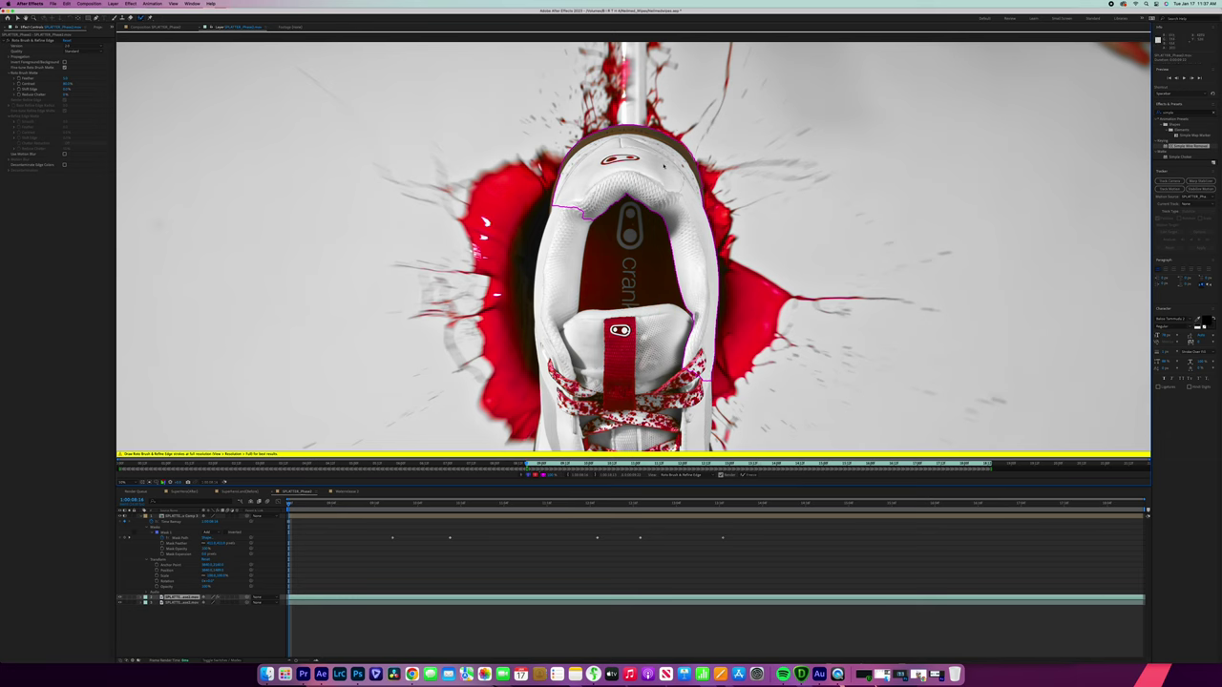
pyautogui.moveTo(572, 216); pyautogui.dragTo(550, 291)
pyautogui.moveTo(630, 218)
pyautogui.mouseDown()
pyautogui.moveTo(584, 283)
pyautogui.moveTo(645, 304)
pyautogui.mouseUp()
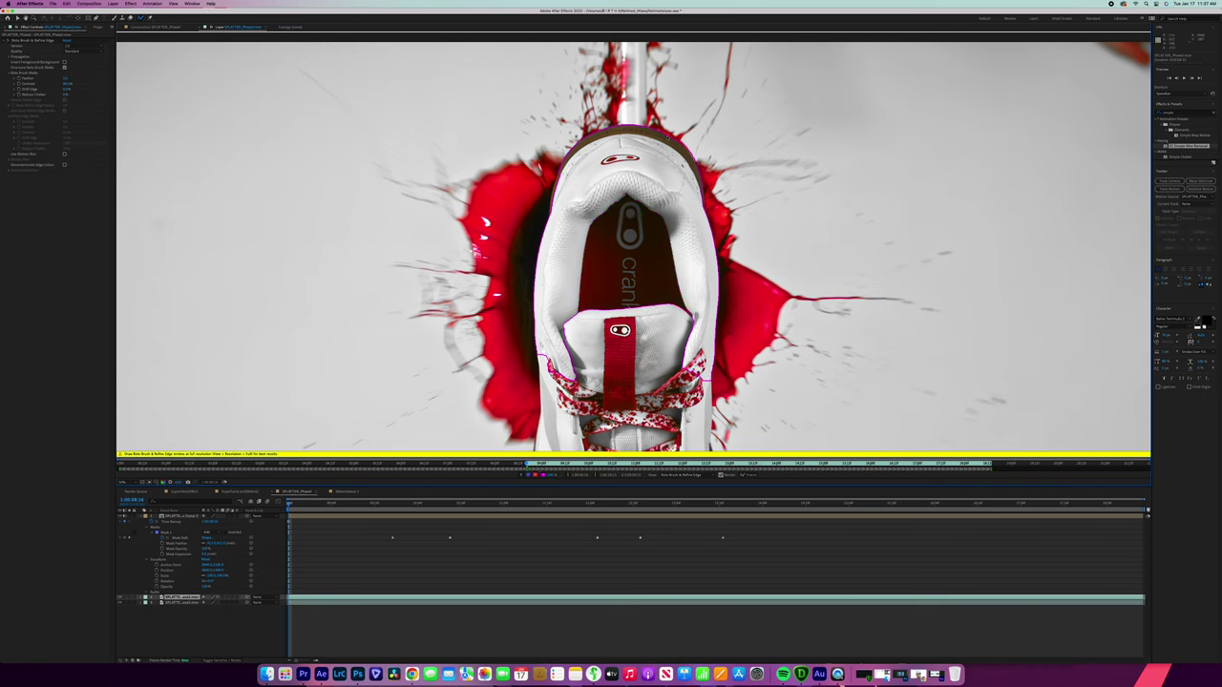
# - Set the Roto Brush quality to Best and freeze the heel cutout's segmentation
pyautogui.click(73, 51)
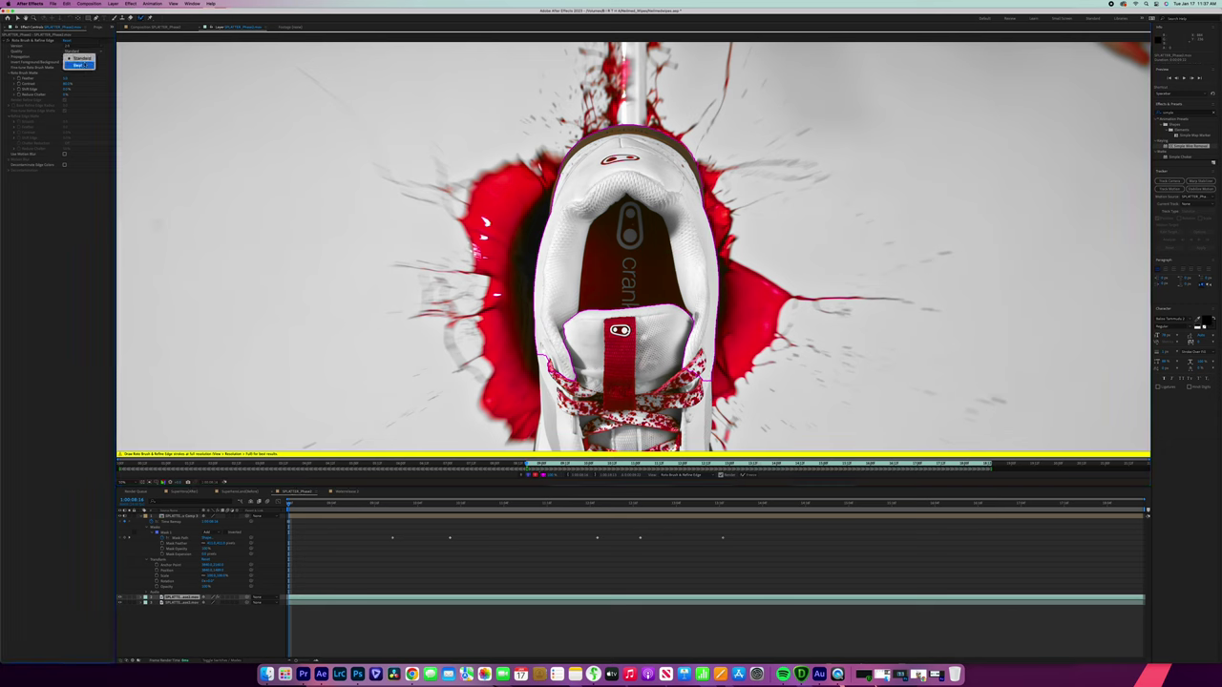
pyautogui.click(83, 65)
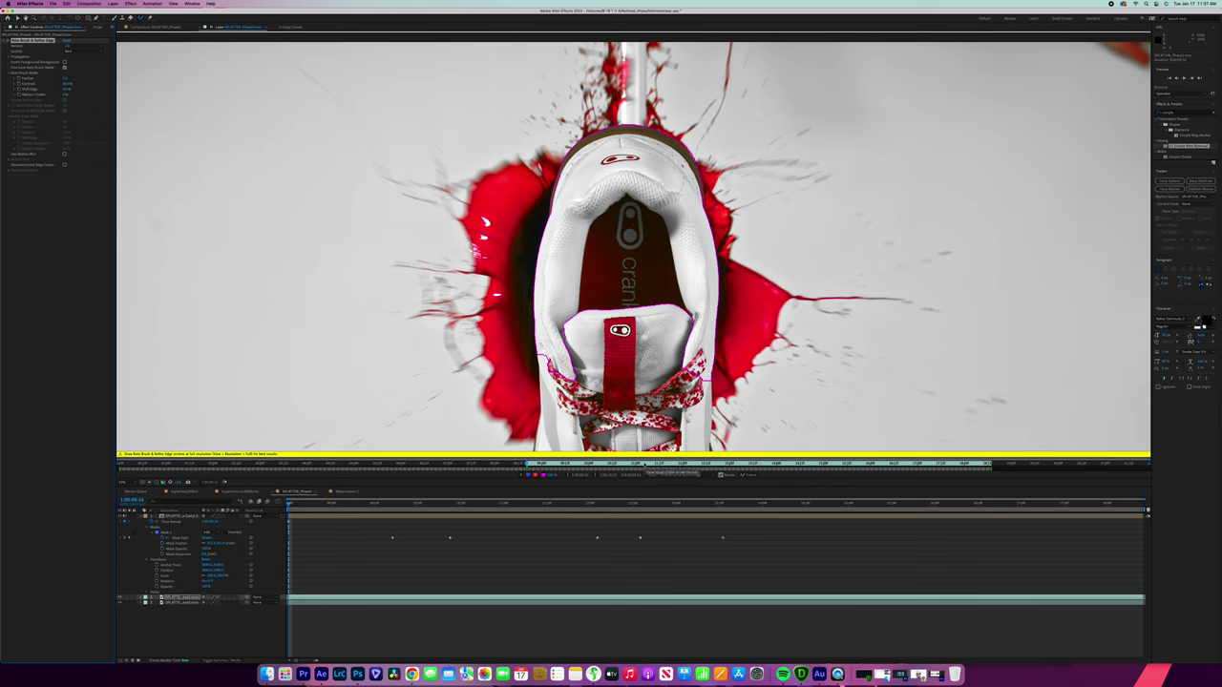
pyautogui.click(743, 474)
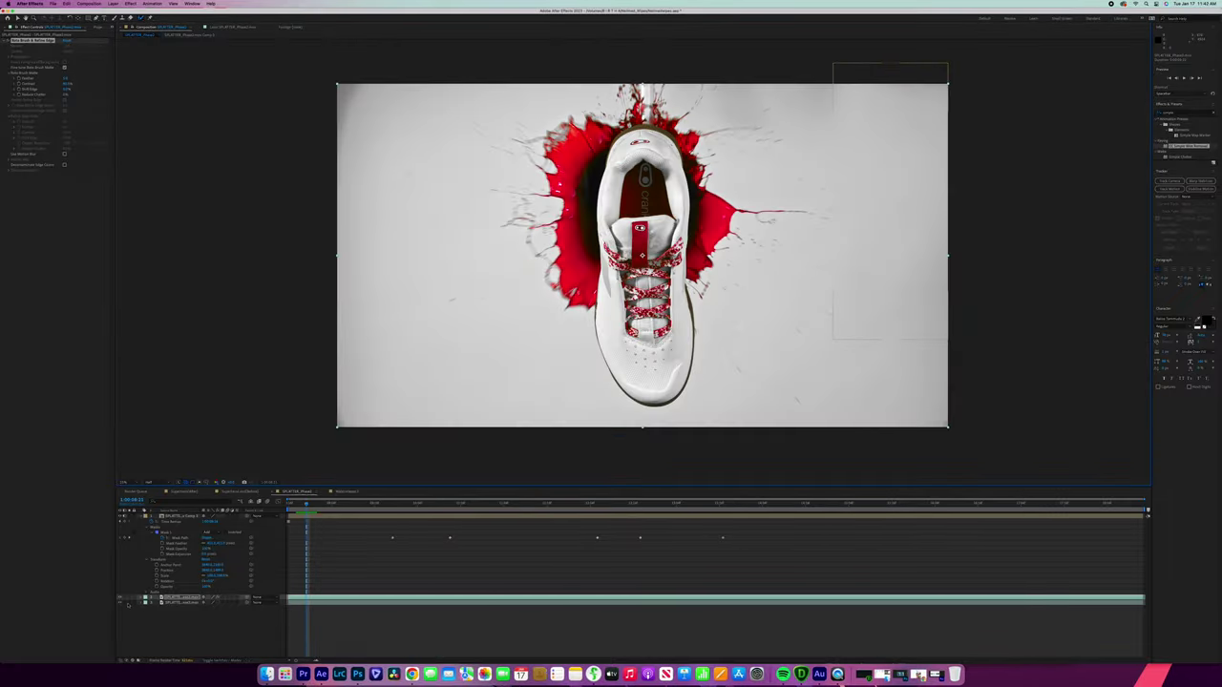
# - Hide the lower footage and the frozen patch to check the isolated heel cutout, then show the lower footage again
pyautogui.click(120, 603)
pyautogui.click(120, 515)
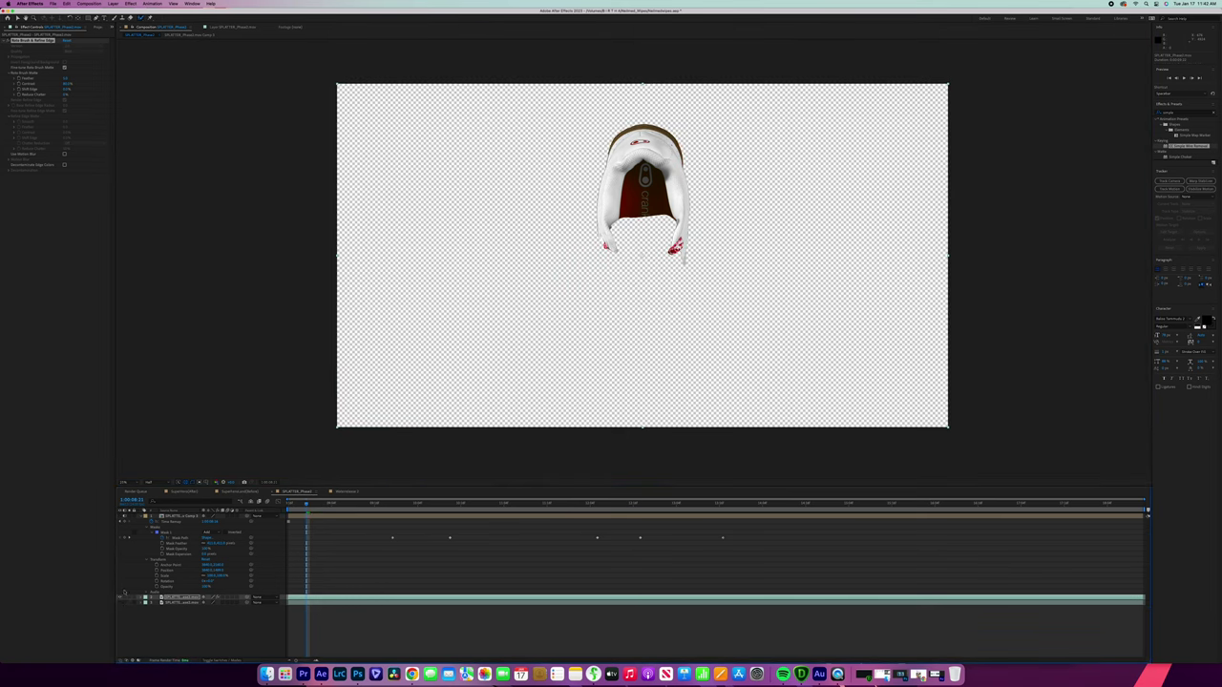
pyautogui.click(120, 603)
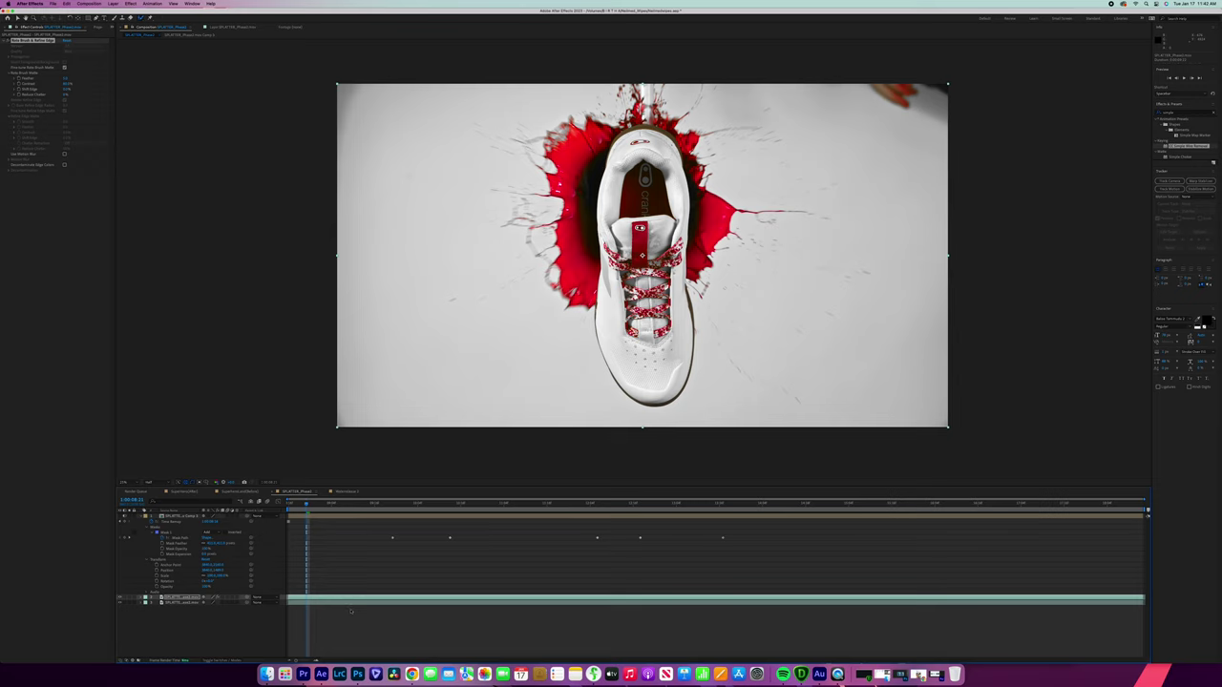
# - Duplicate the lower shoe footage layer beneath the heel cutout
pyautogui.click(348, 608)
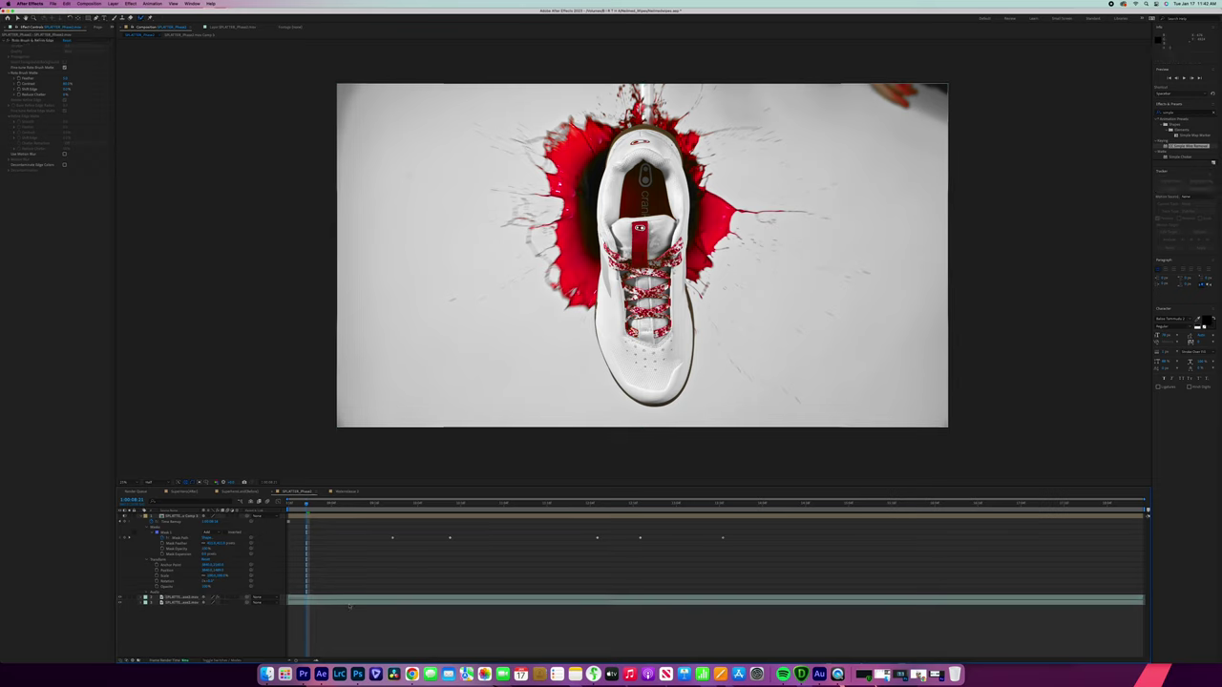
pyautogui.click(350, 605)
pyautogui.hotkey('ctrl', 'd')
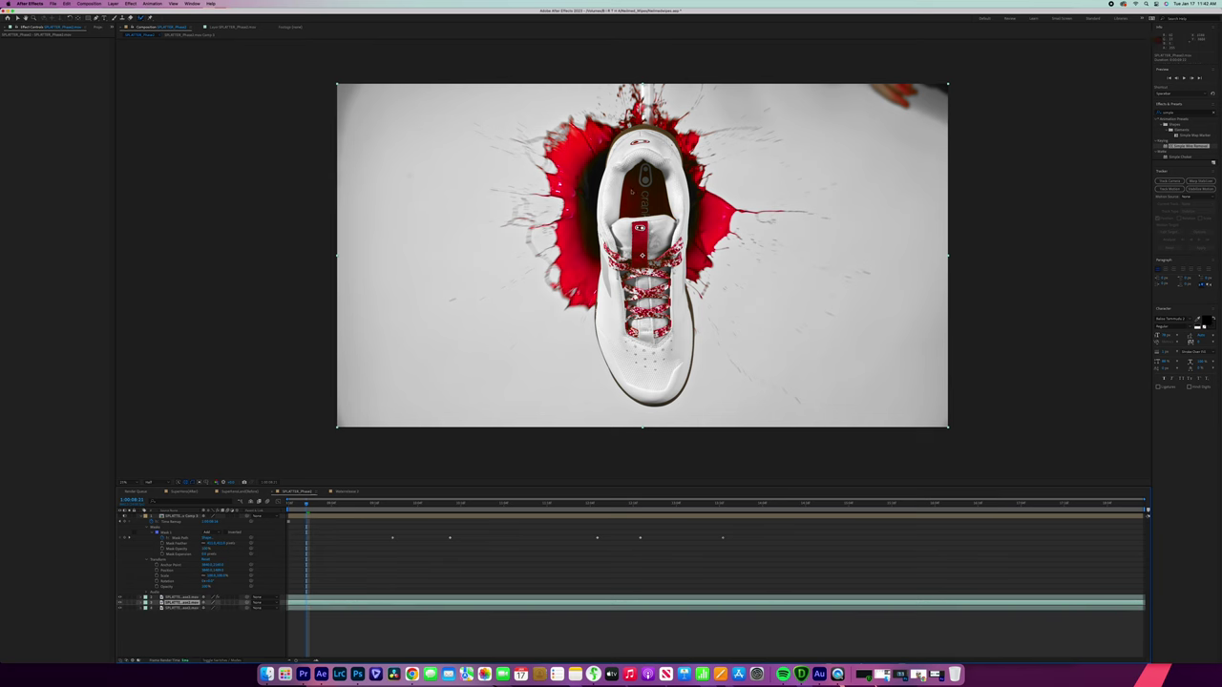
# - Draw a closed four-point Pen mask on the new copy around the rod above the heel, widening its left edge slightly
pyautogui.scroll(2, 642, 255)
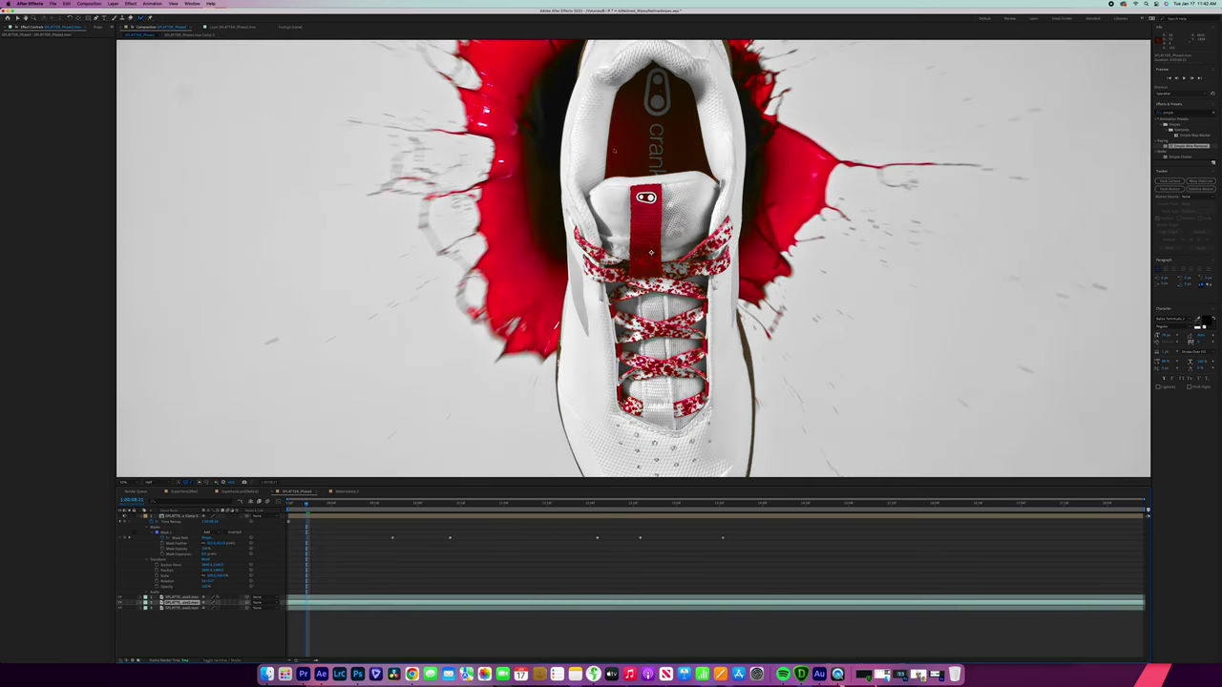
pyautogui.scroll(5, 636, 116)
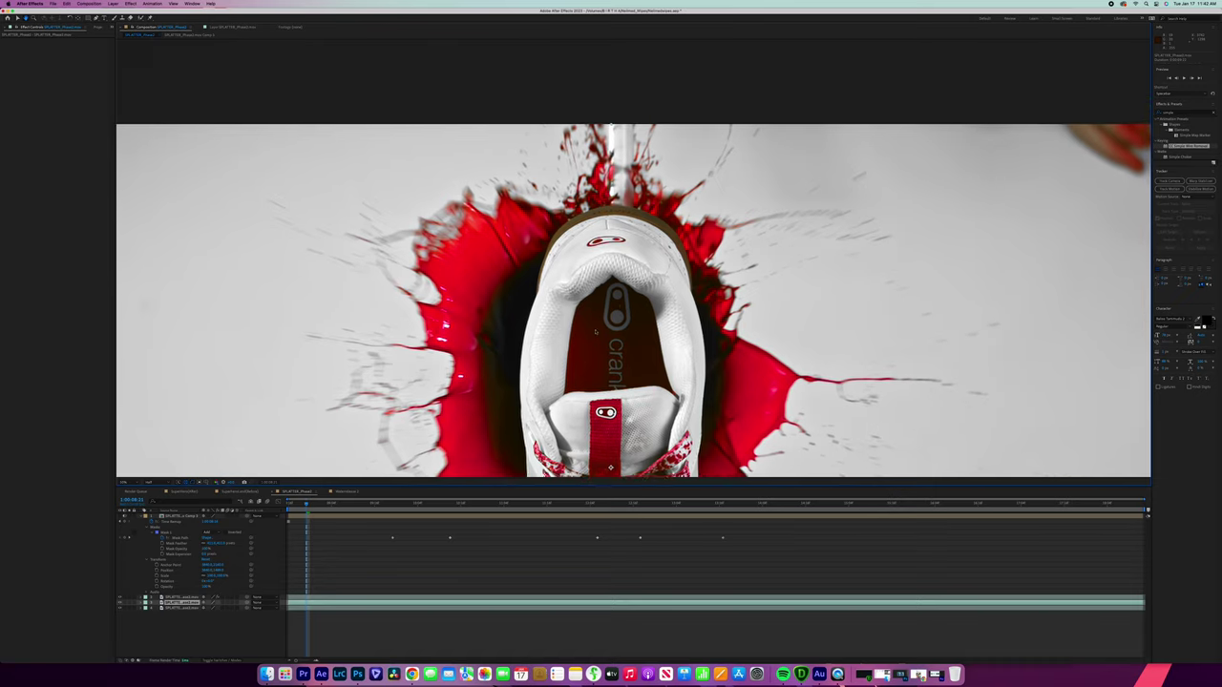
pyautogui.click(95, 19)
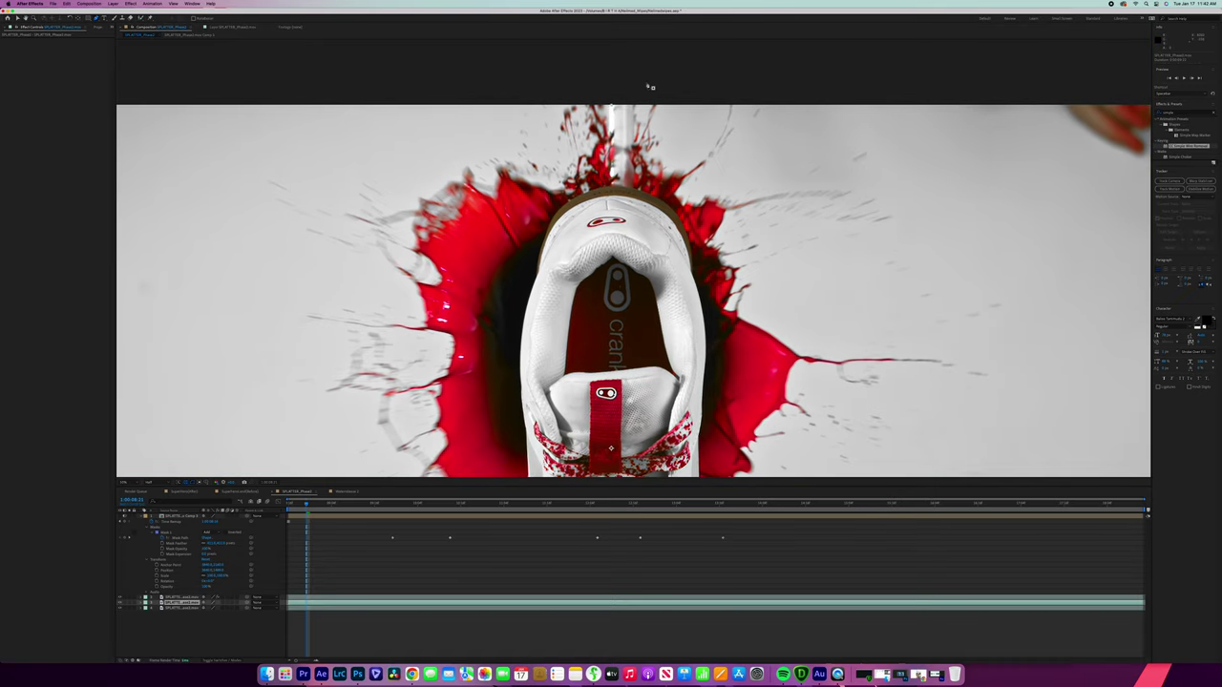
pyautogui.click(607, 98)
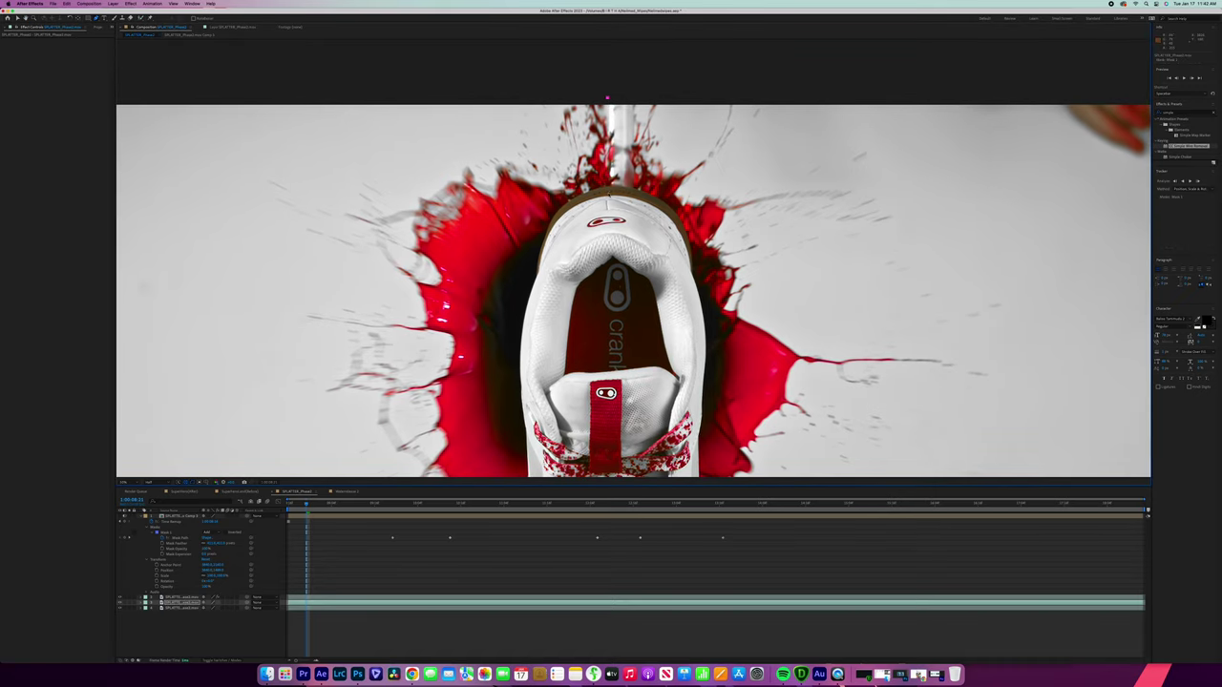
pyautogui.click(608, 198)
pyautogui.click(638, 195)
pyautogui.click(640, 99)
pyautogui.click(607, 98)
pyautogui.moveTo(607, 97); pyautogui.dragTo(602, 97)
pyautogui.moveTo(608, 195); pyautogui.dragTo(602, 195)
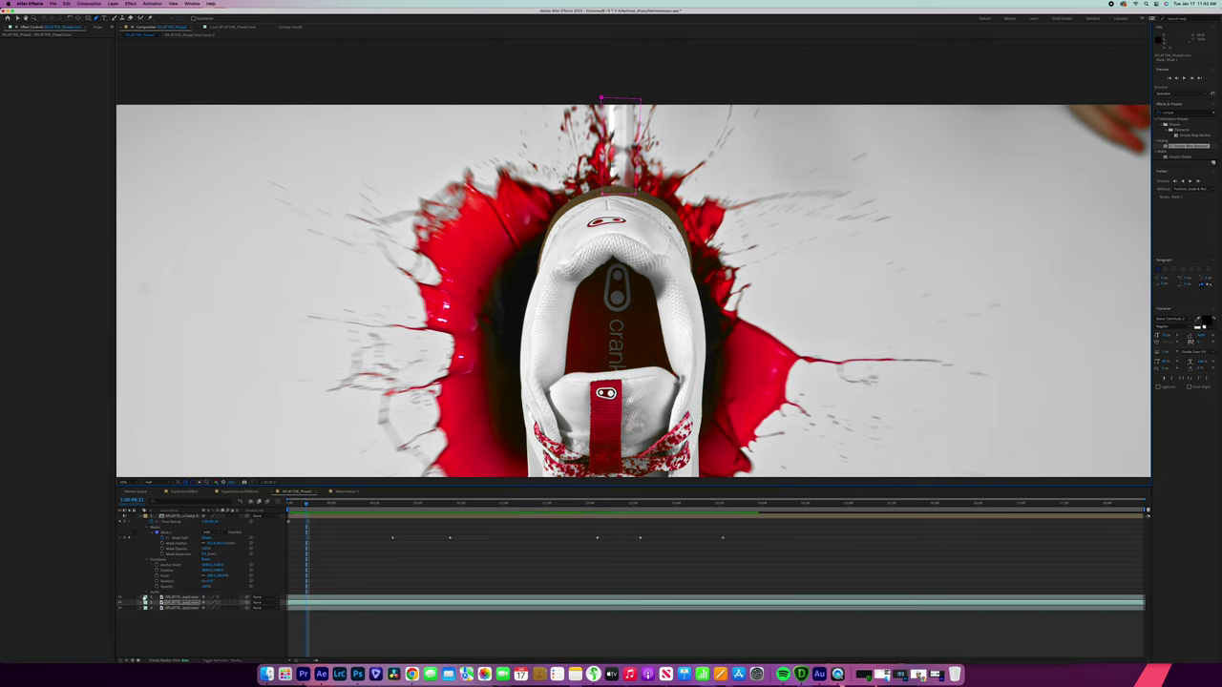
# - Shift the rod-shaped mask path sideways onto the clean splatter just right of the rod and slightly down
pyautogui.click(142, 603)
pyautogui.click(146, 608)
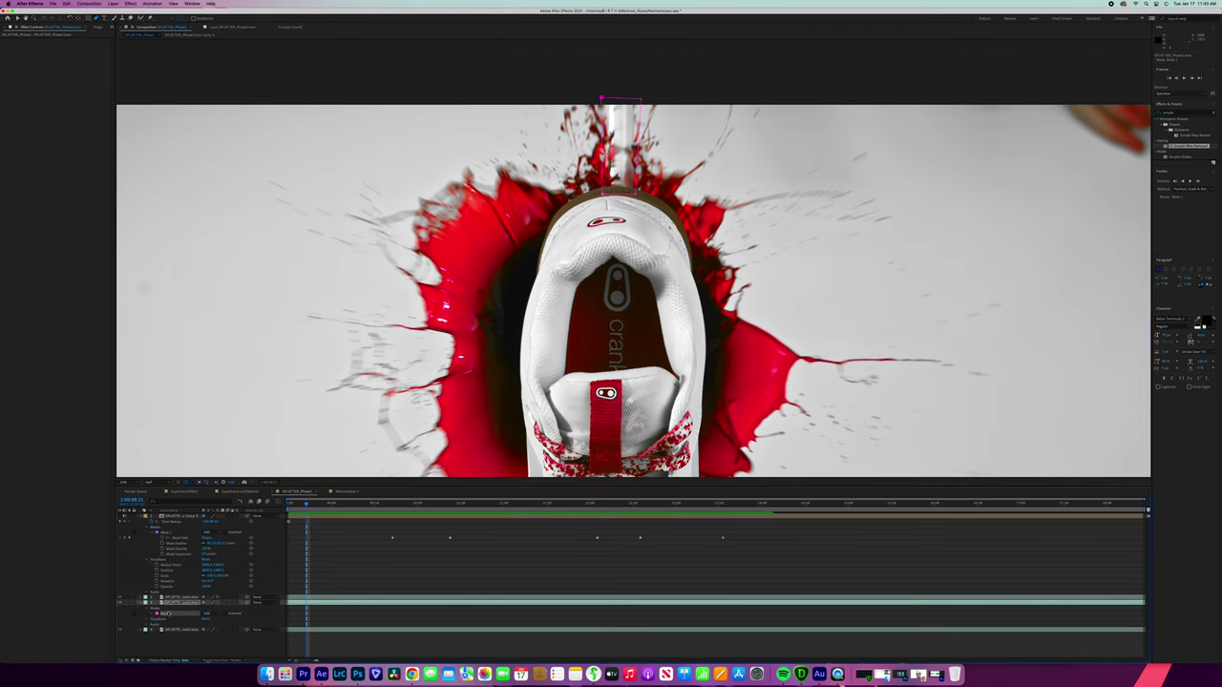
pyautogui.click(166, 609)
pyautogui.click(166, 614)
pyautogui.moveTo(600, 98); pyautogui.dragTo(641, 97)
pyautogui.hotkey('shift', 'Right')
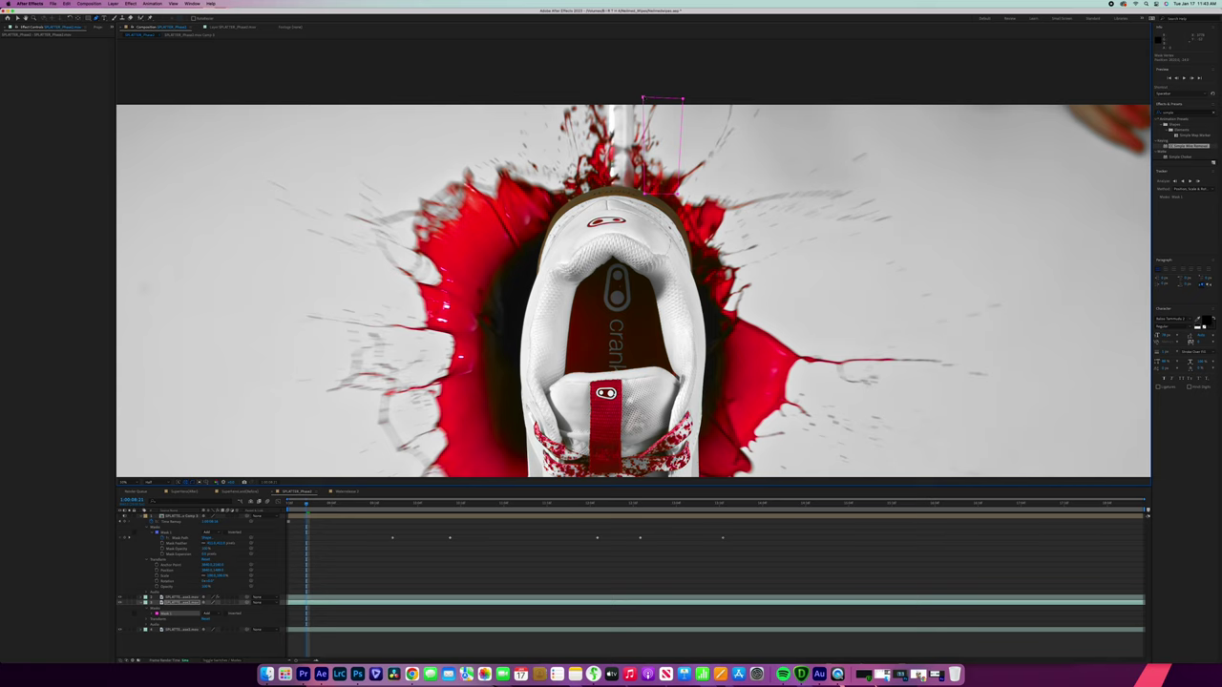
pyautogui.moveTo(644, 97); pyautogui.dragTo(643, 101)
# - Shift the masked splatter copy left so it covers the rod above the heel
pyautogui.press('p')
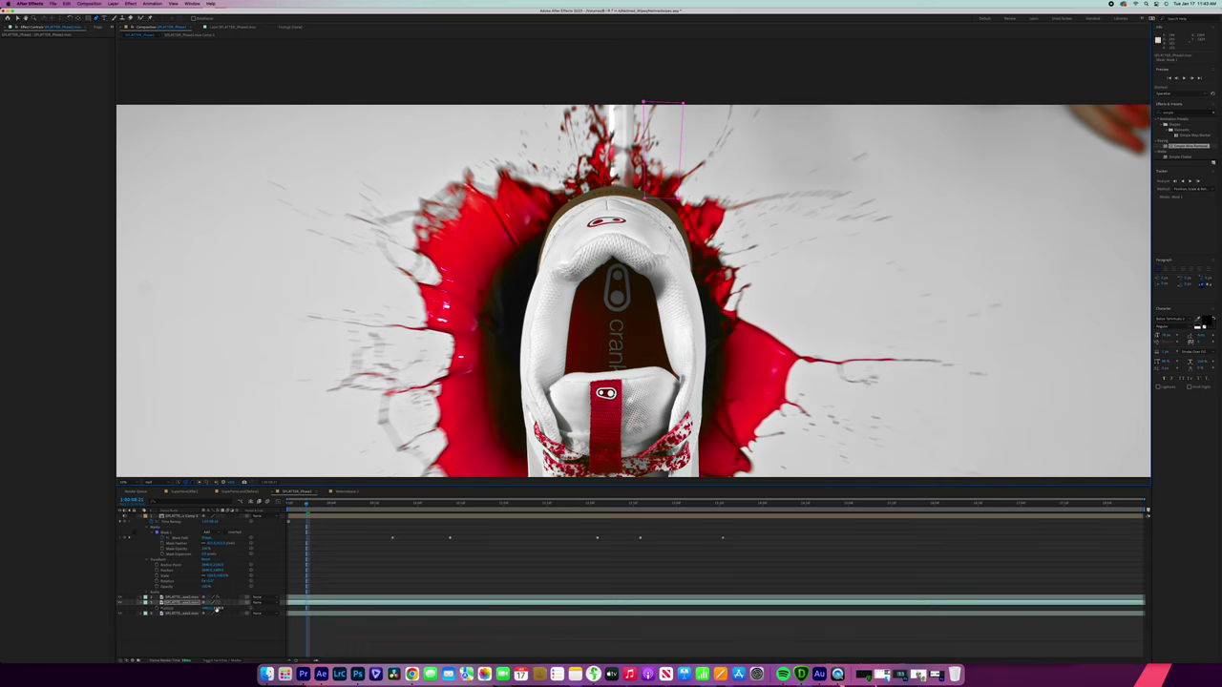
pyautogui.moveTo(206, 608); pyautogui.dragTo(111, 599)
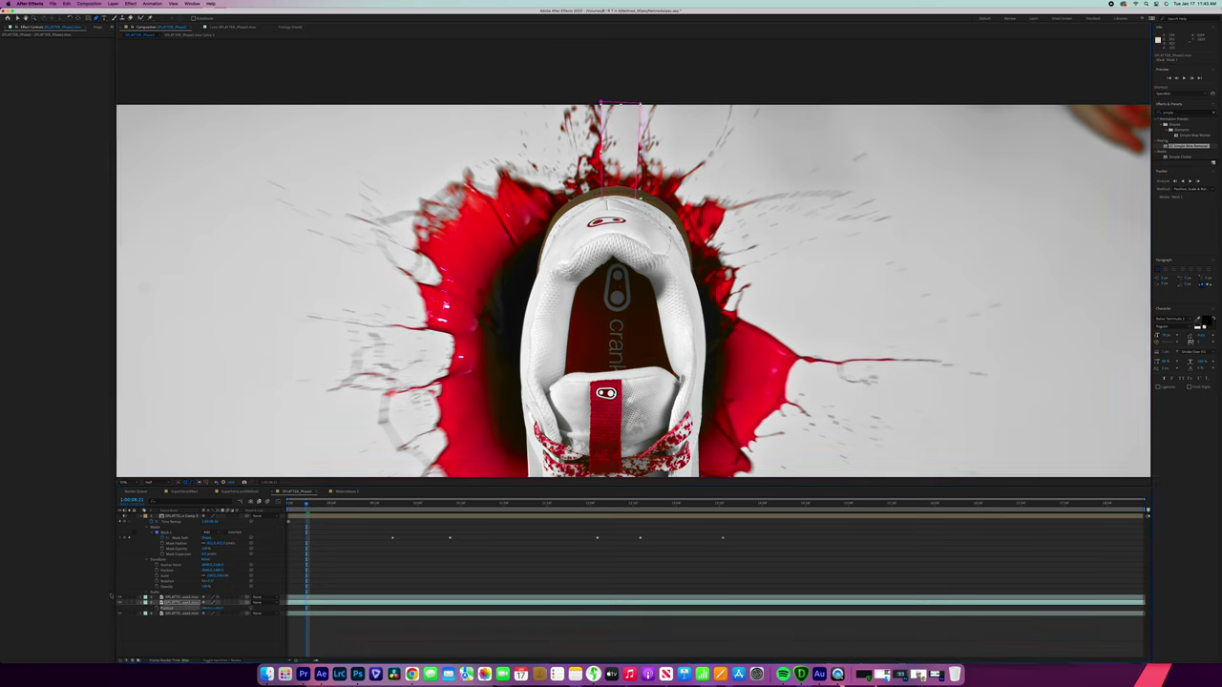
pyautogui.click(386, 584)
# - Feather the mask of the splatter patch covering the rod to blend its edges
pyautogui.click(186, 603)
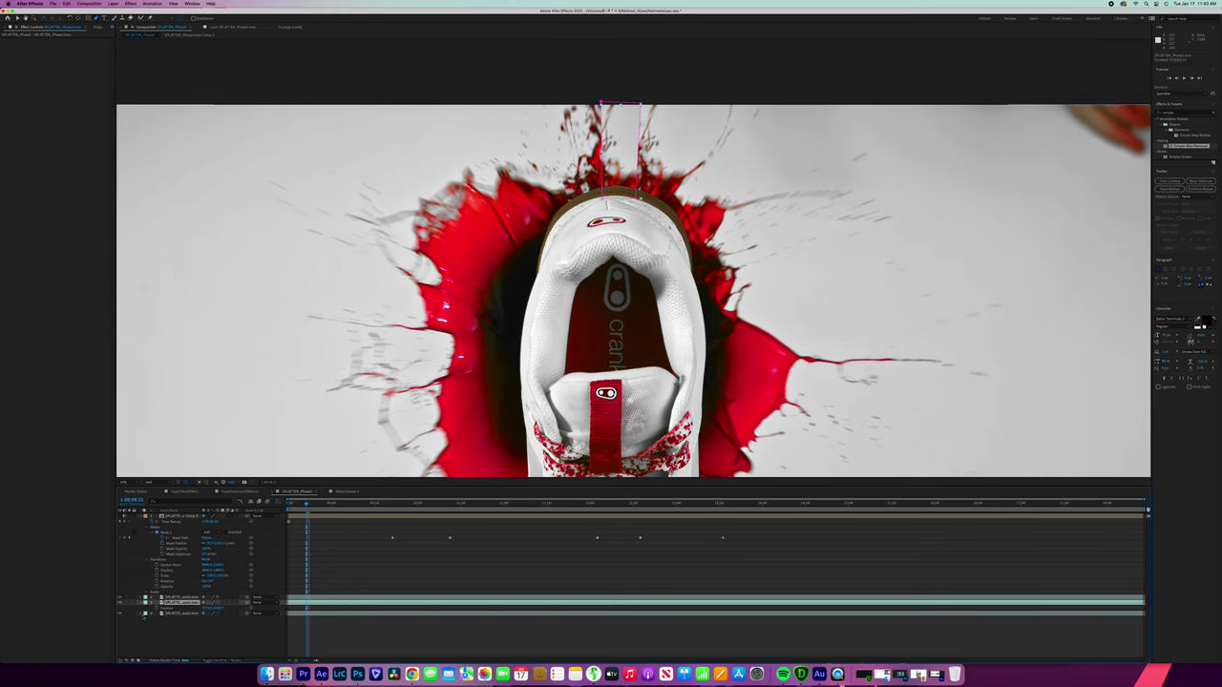
pyautogui.click(142, 603)
pyautogui.click(142, 602)
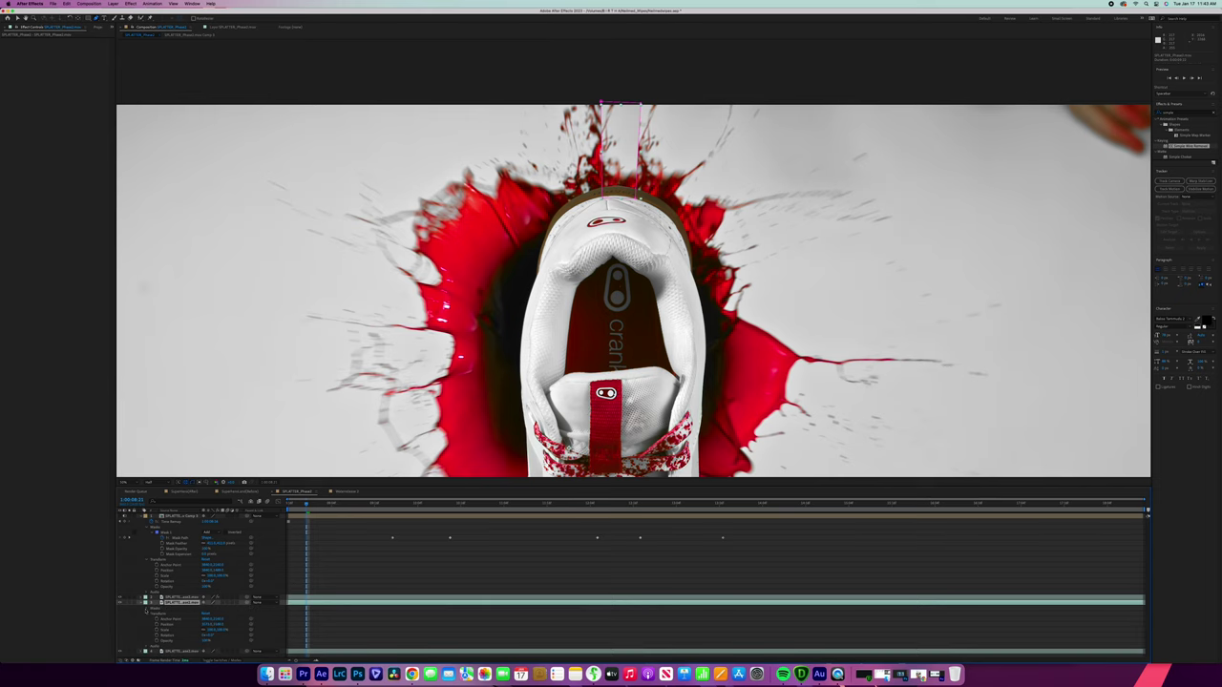
pyautogui.click(147, 608)
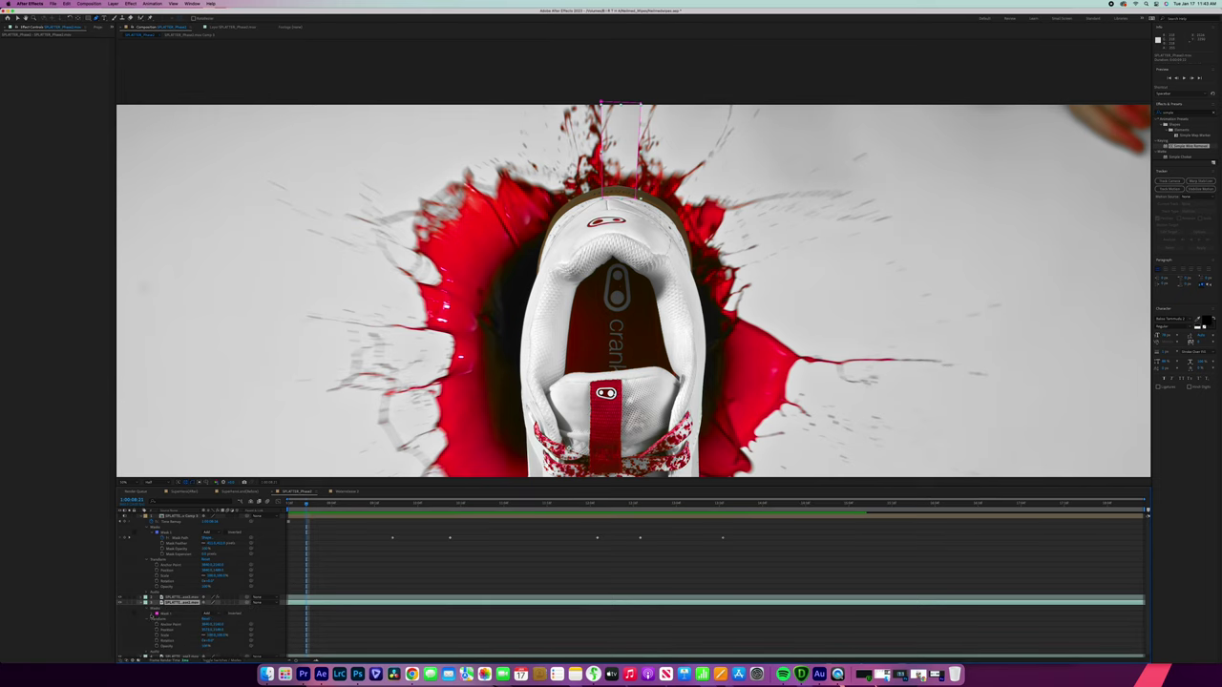
pyautogui.click(152, 614)
pyautogui.moveTo(209, 624); pyautogui.dragTo(263, 617)
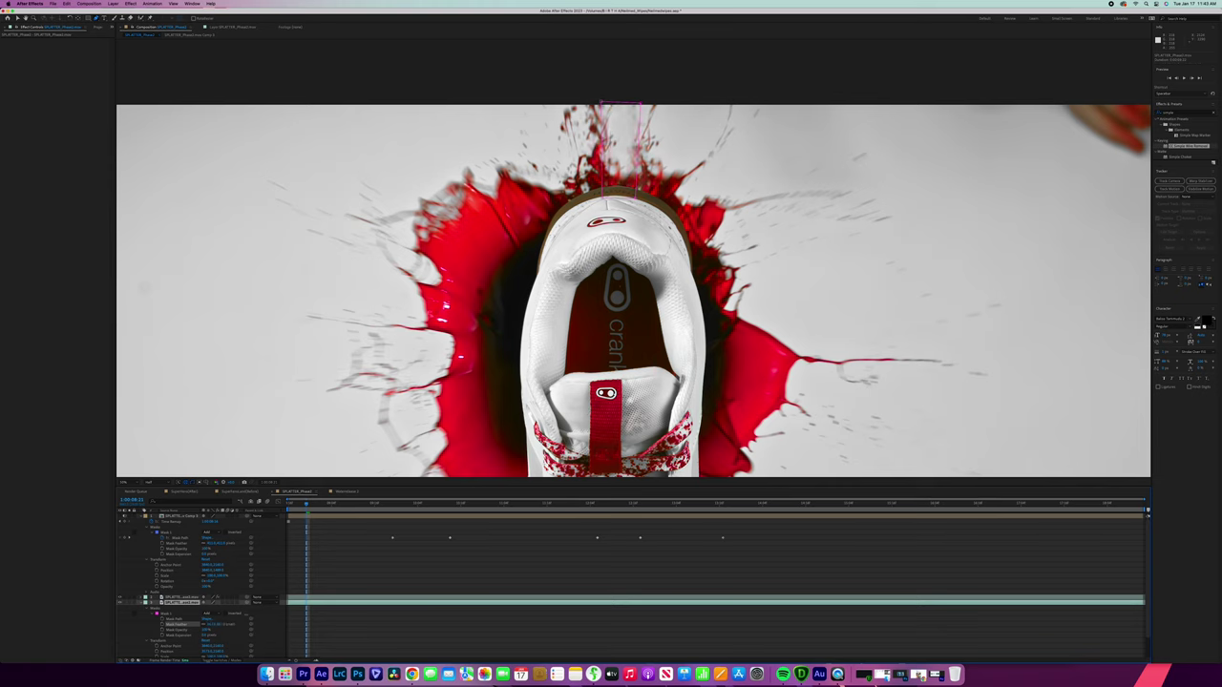
pyautogui.click(252, 614)
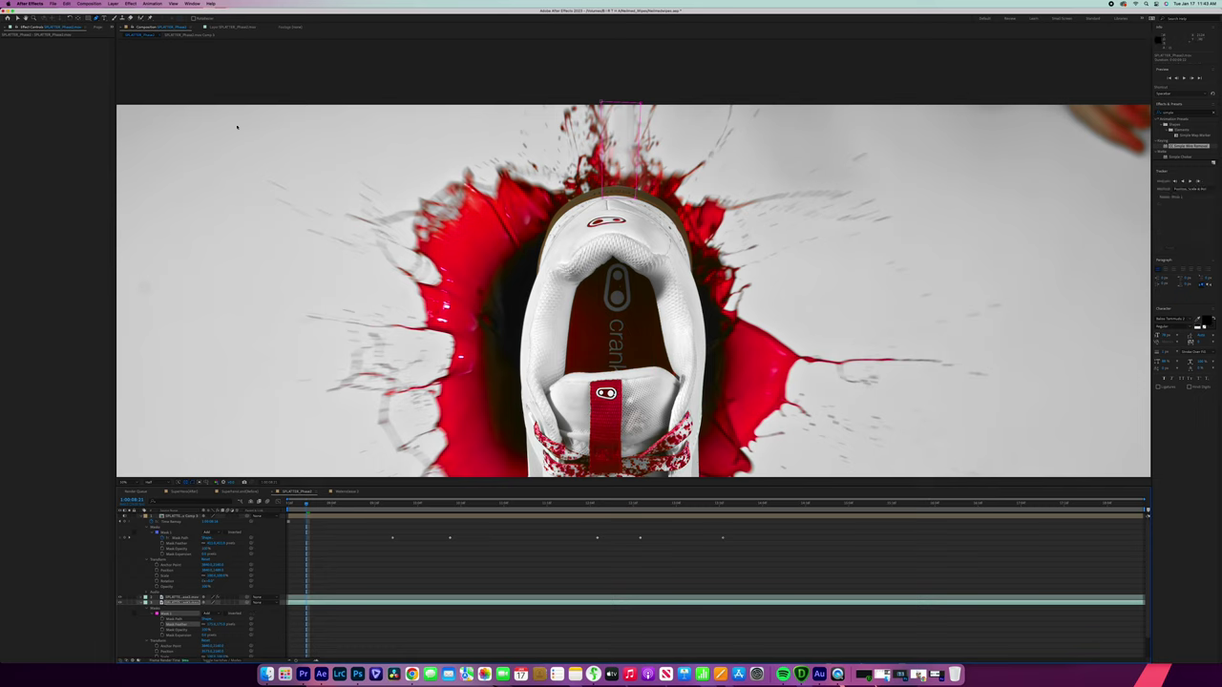
# - Show the masked clean-frame layer that covers the hand and play back the composite
pyautogui.click(121, 517)
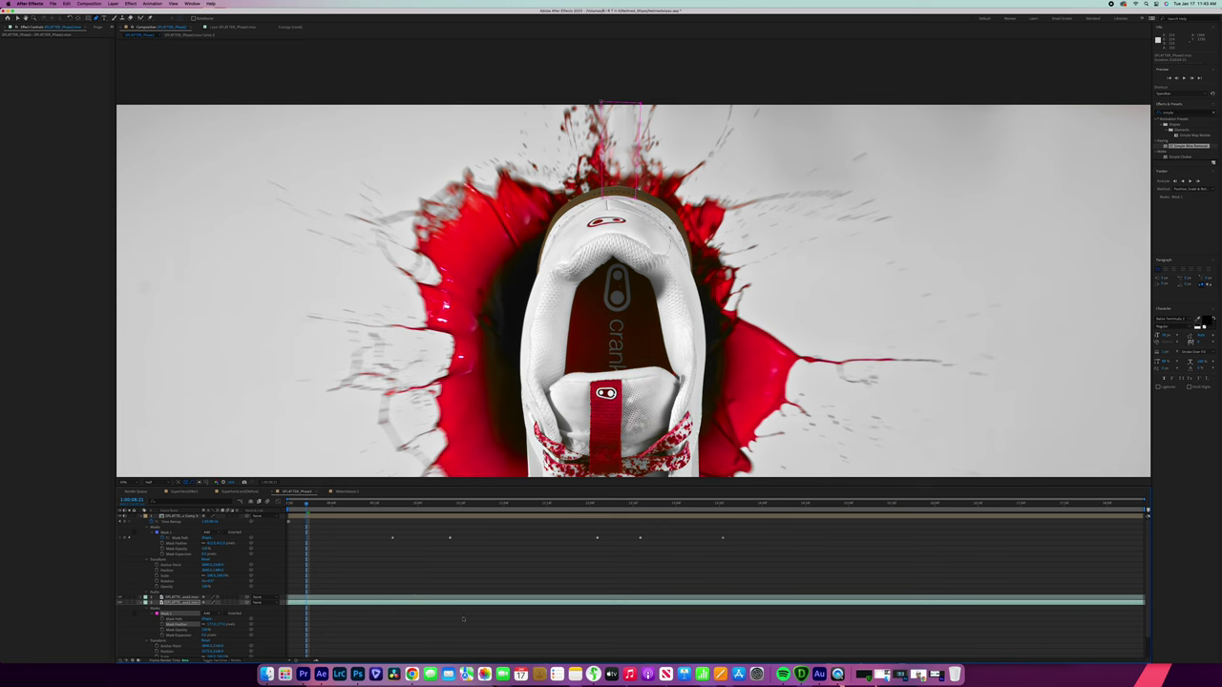
pyautogui.click(464, 619)
pyautogui.press('space')
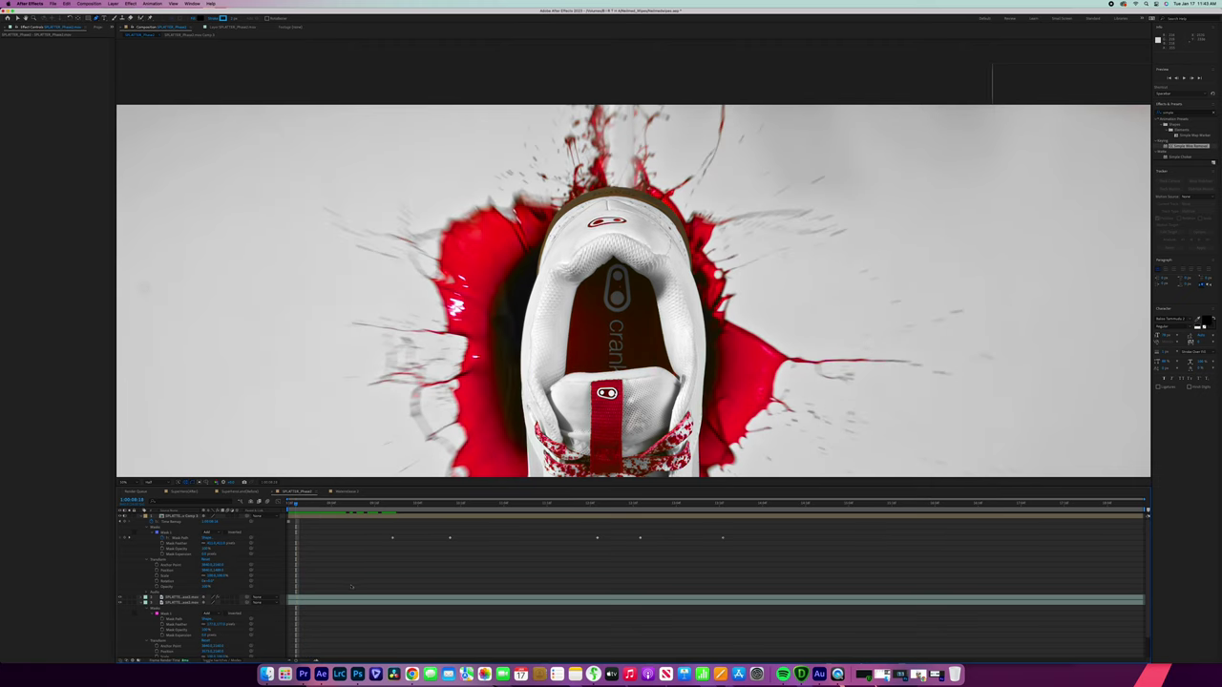
# - Refine the shoe cutout's Roto Brush matte, enable Decontaminate Edge Colors, and preview the whole shot
pyautogui.click(351, 599)
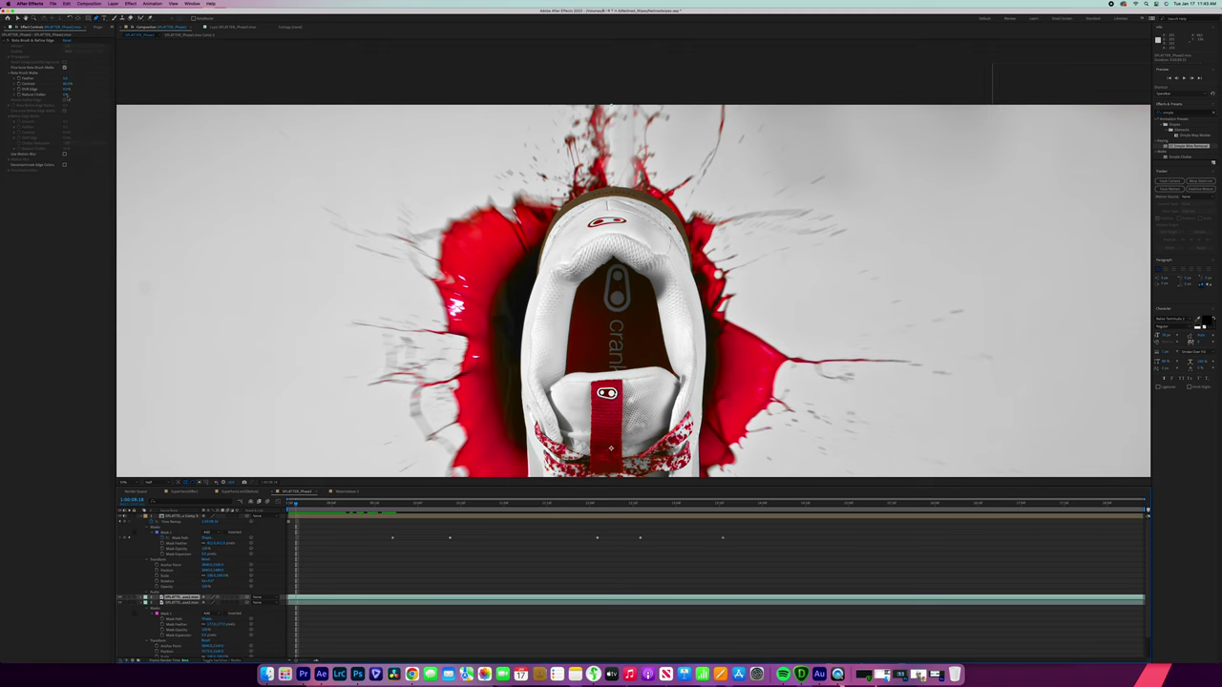
pyautogui.moveTo(65, 94); pyautogui.dragTo(57, 95)
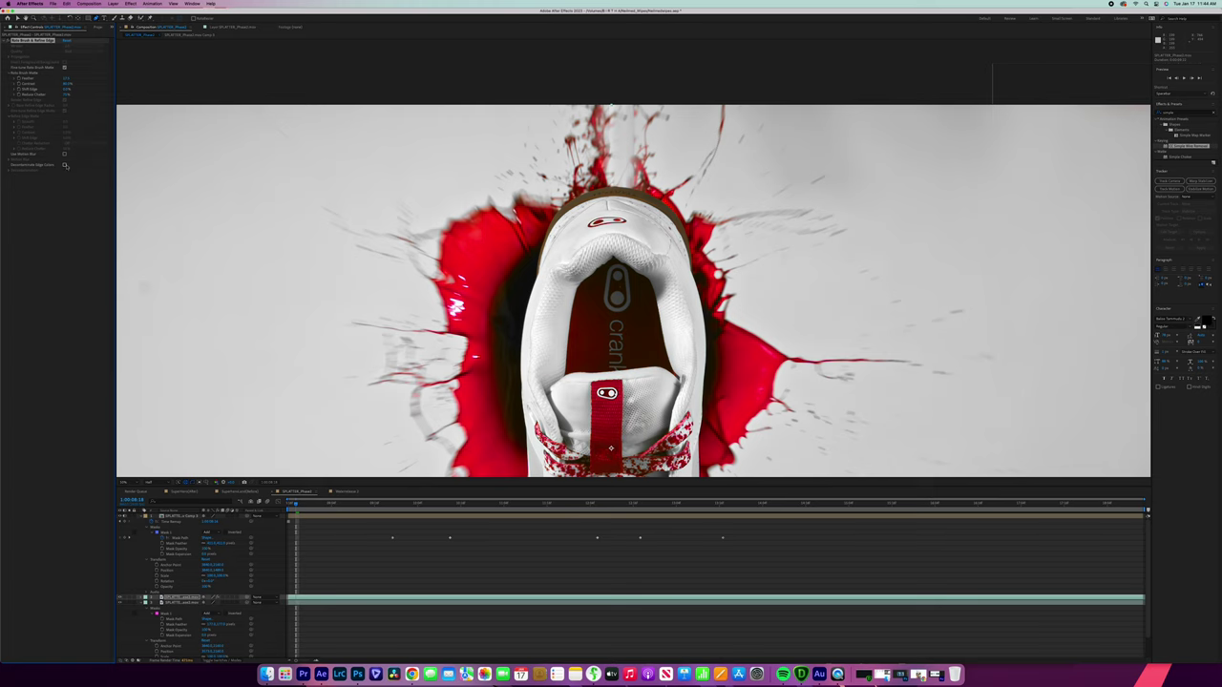
pyautogui.click(12, 171)
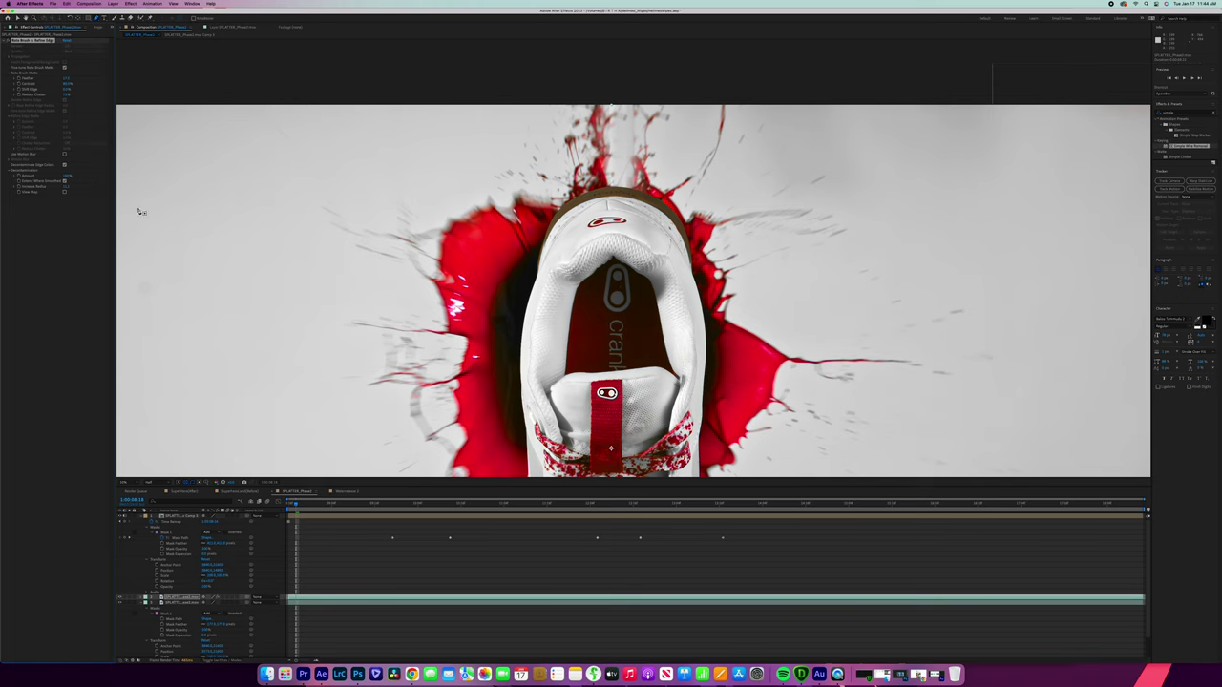
pyautogui.click(378, 535)
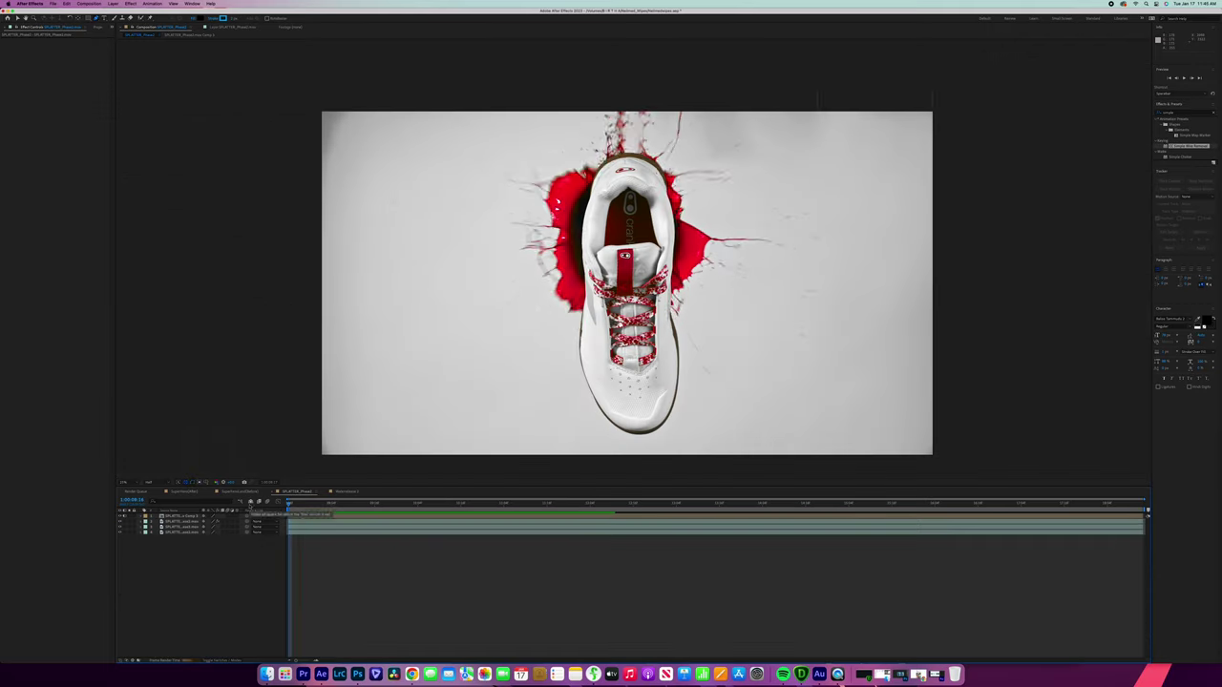
pyautogui.press('space')
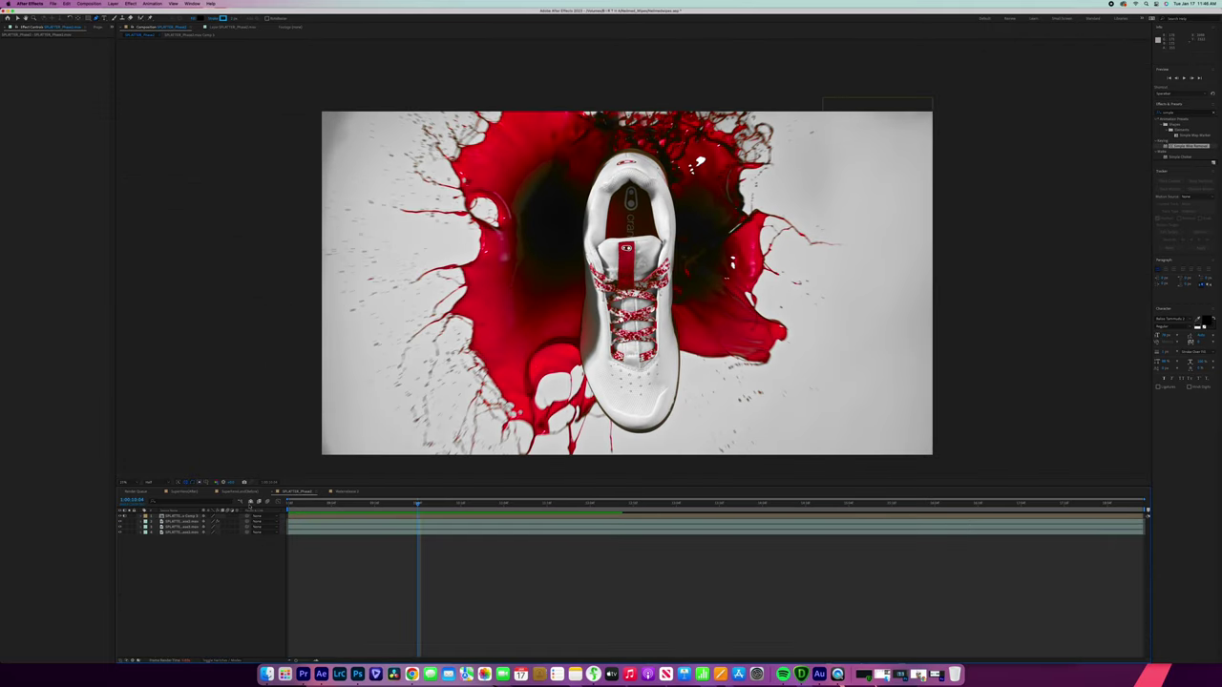
# - Shift the masked splatter patch layer earlier in time so different splatter covers the rod at the shot's start
pyautogui.click(363, 527)
pyautogui.press('Home')
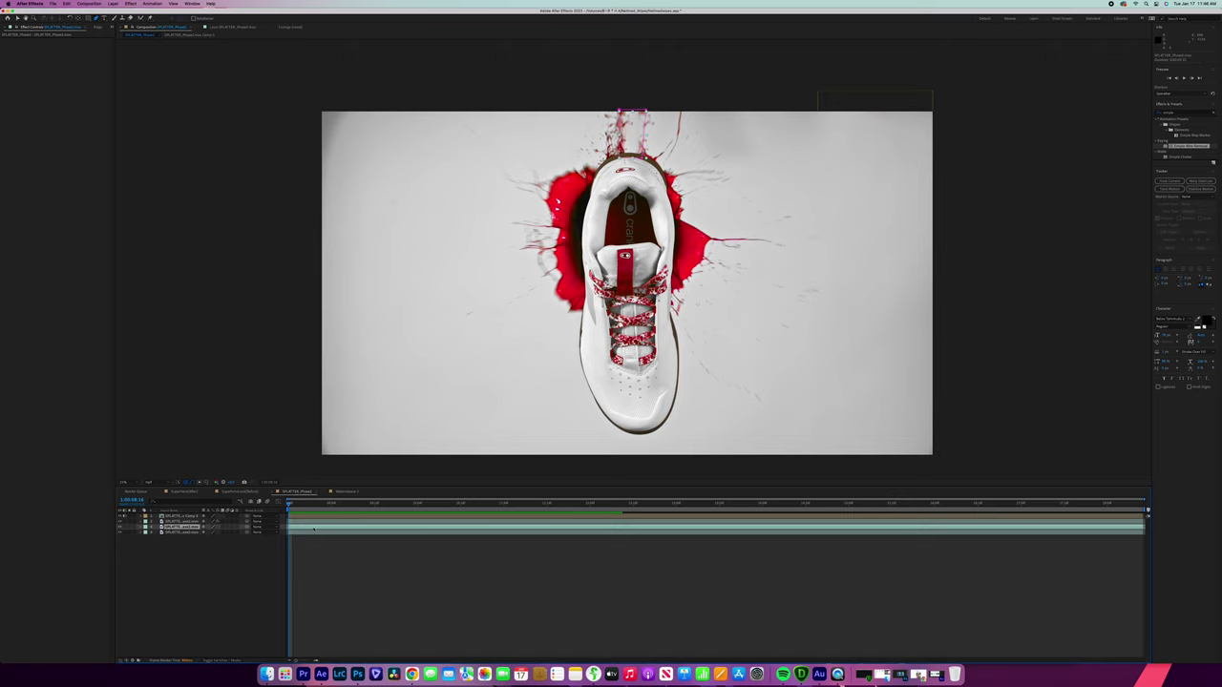
pyautogui.moveTo(315, 529); pyautogui.dragTo(293, 527)
pyautogui.hotkey('alt', 'pageup')
pyautogui.hotkey('alt', 'pageup')
pyautogui.hotkey('alt', 'pageup')
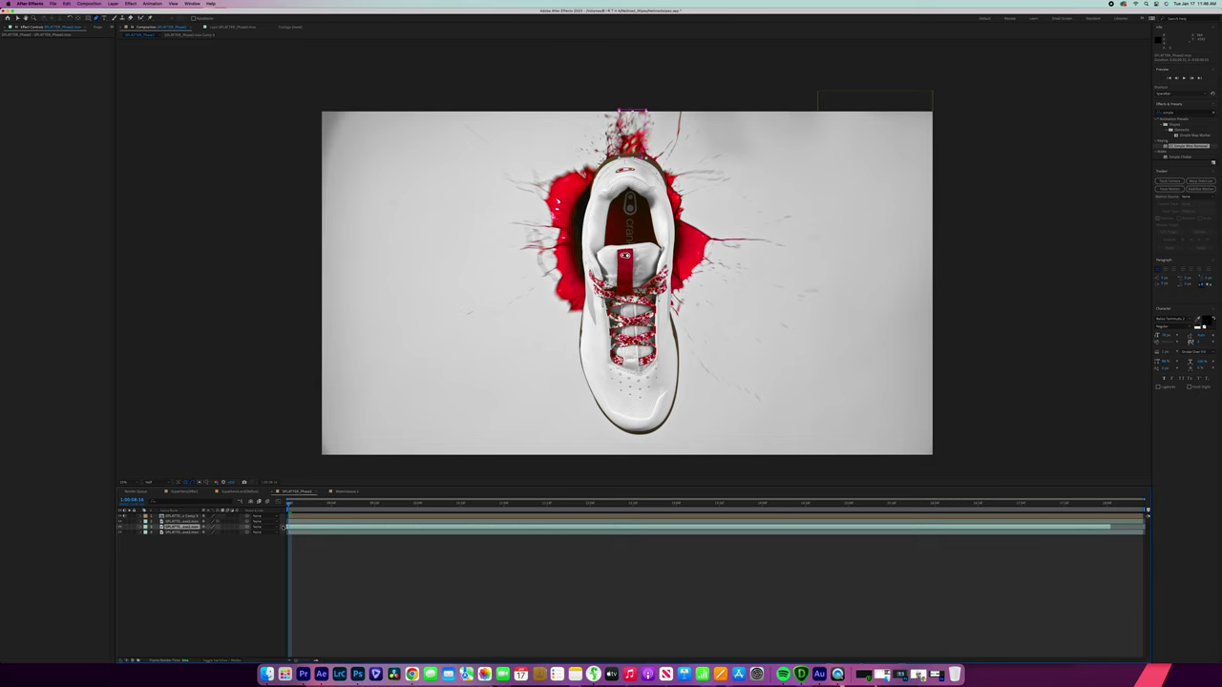
pyautogui.hotkey('alt', 'pagedown')
pyautogui.hotkey('alt', 'pagedown')
pyautogui.hotkey('alt', 'pageup')
# - Move the left-edge mask points of the splatter patch above the heel and readjust the mask's feather
pyautogui.moveTo(620, 110); pyautogui.dragTo(624, 109)
pyautogui.click(626, 155)
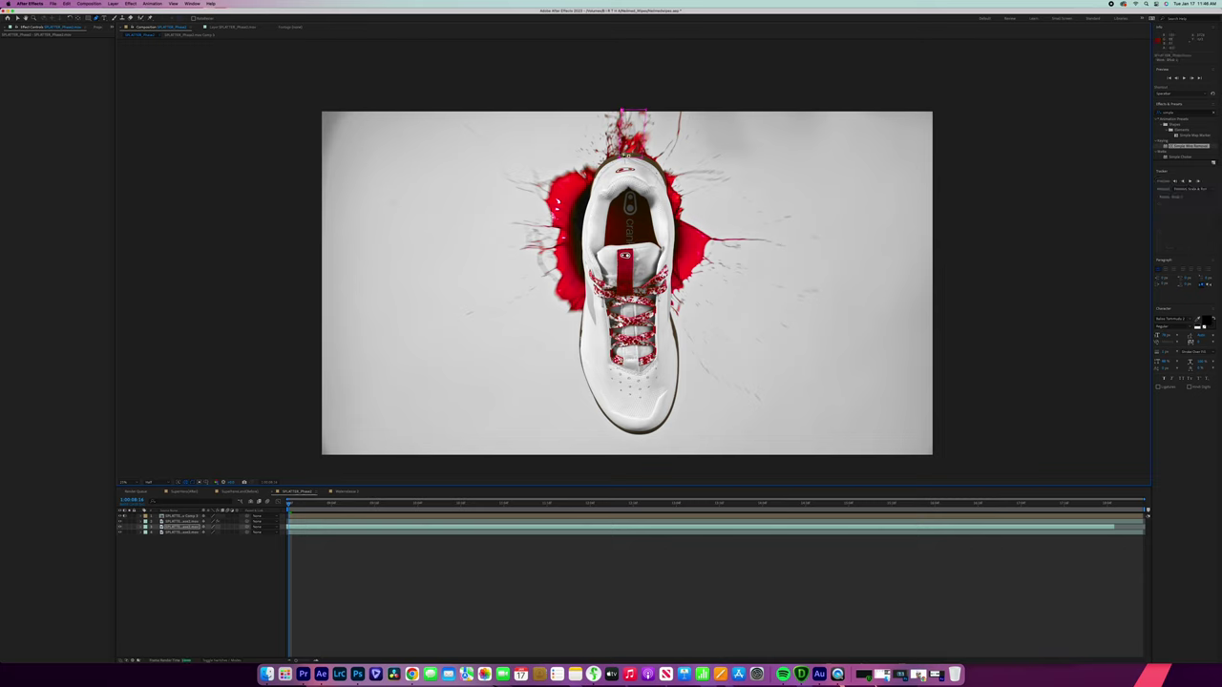
pyautogui.moveTo(625, 155); pyautogui.dragTo(621, 158)
pyautogui.click(141, 527)
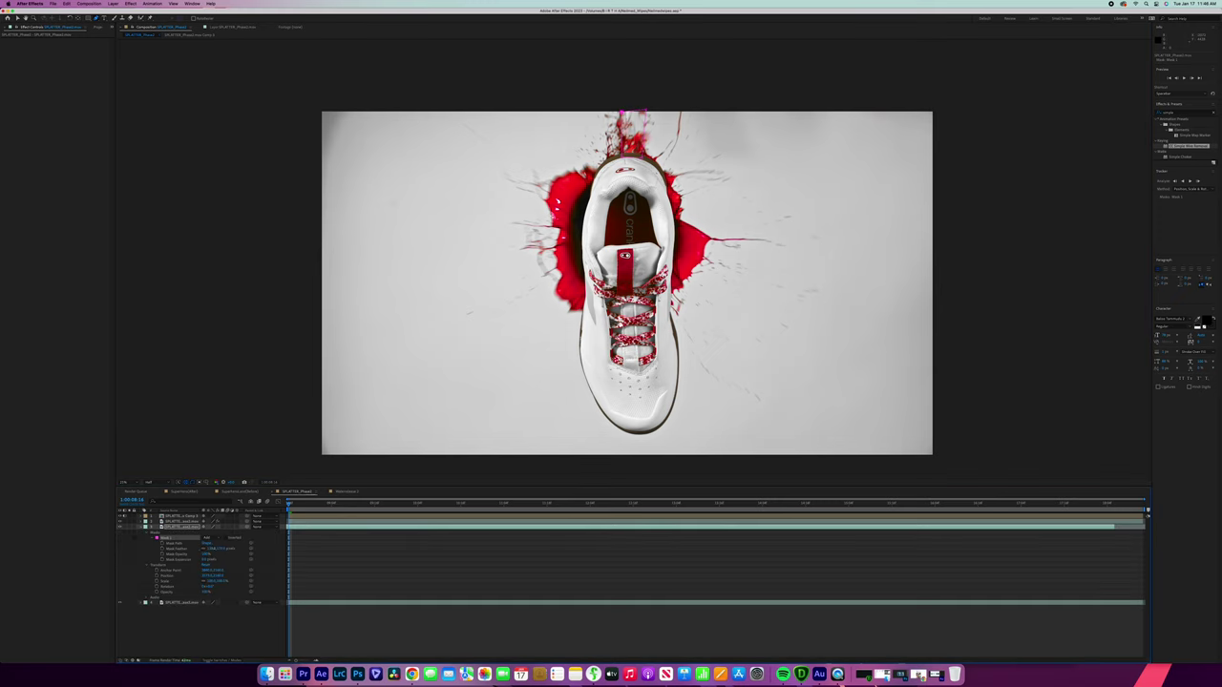
pyautogui.click(216, 550)
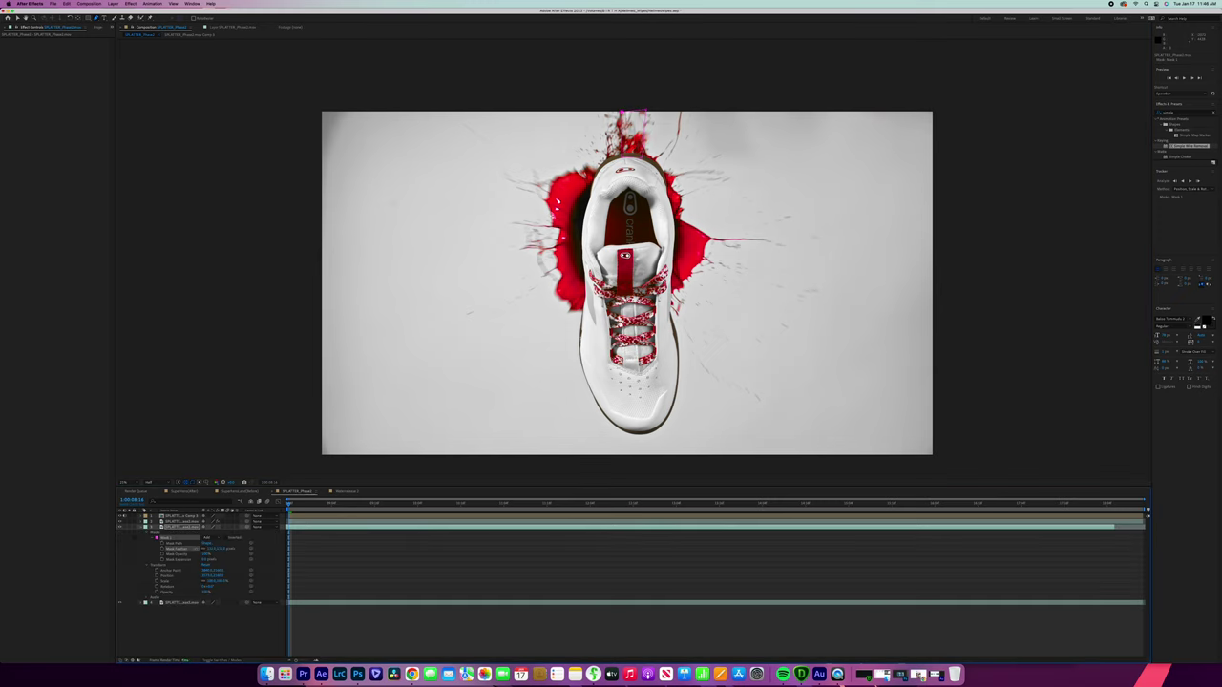
# - Play back the shoe splatter shot to check how the retimed patch blends above the heel
pyautogui.click(397, 603)
pyautogui.press('space')
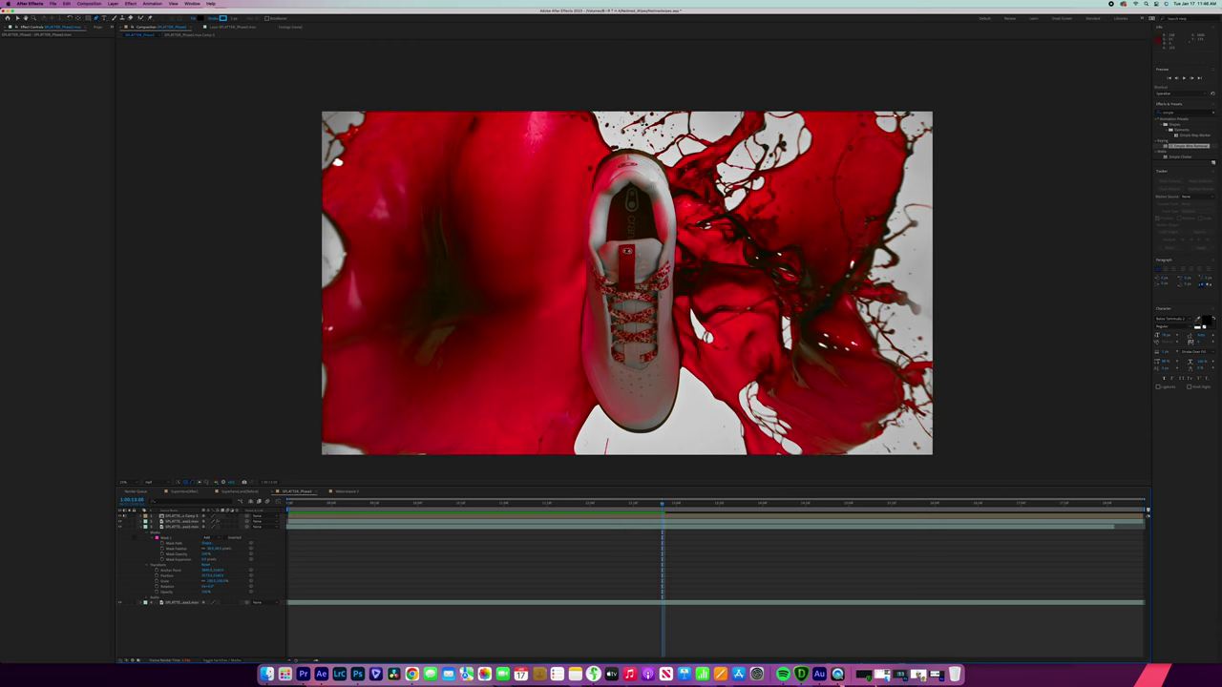
pyautogui.click(306, 504)
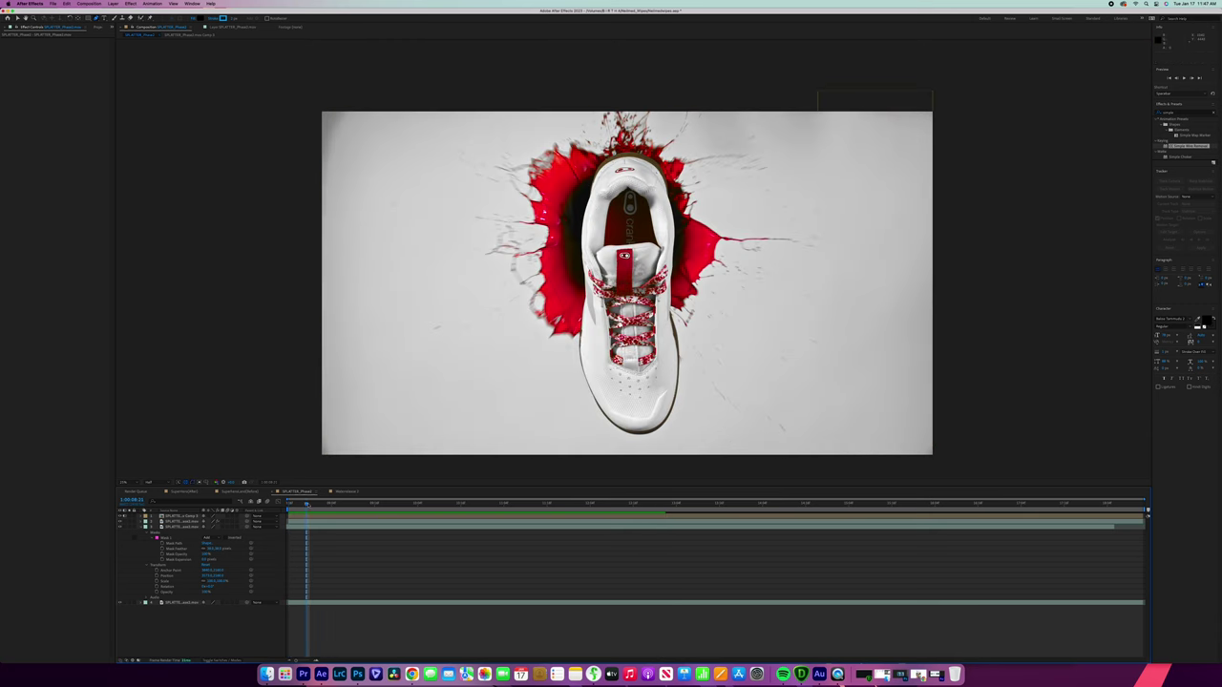
pyautogui.press('space')
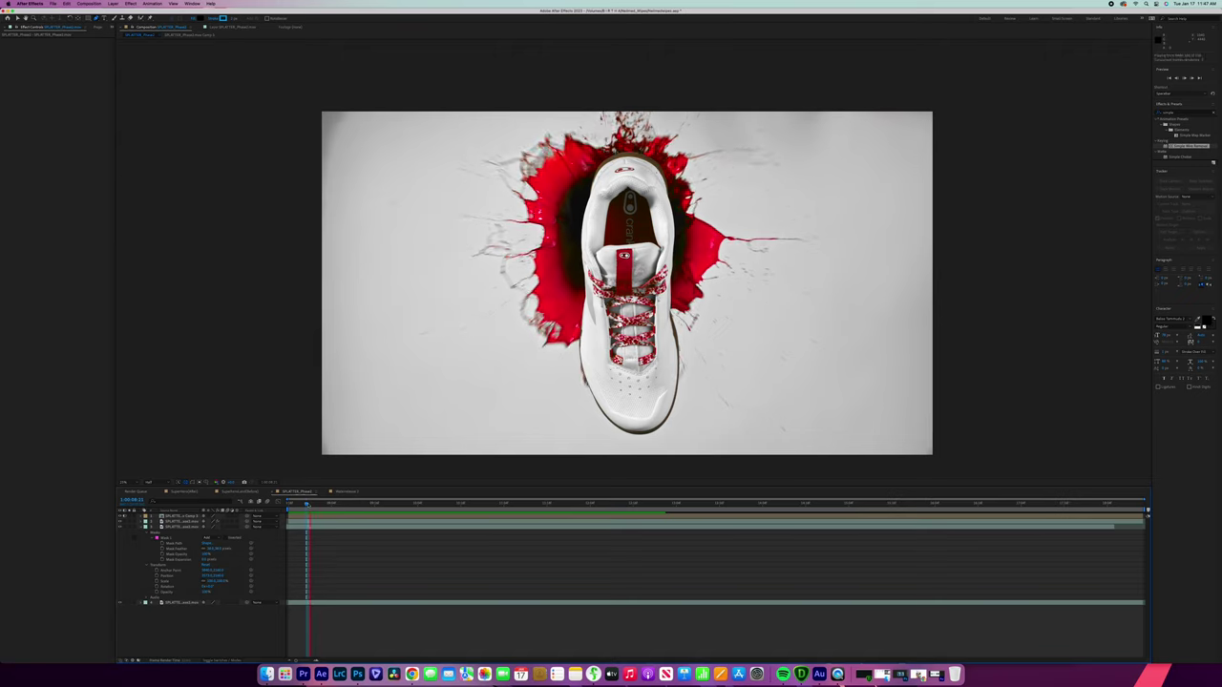